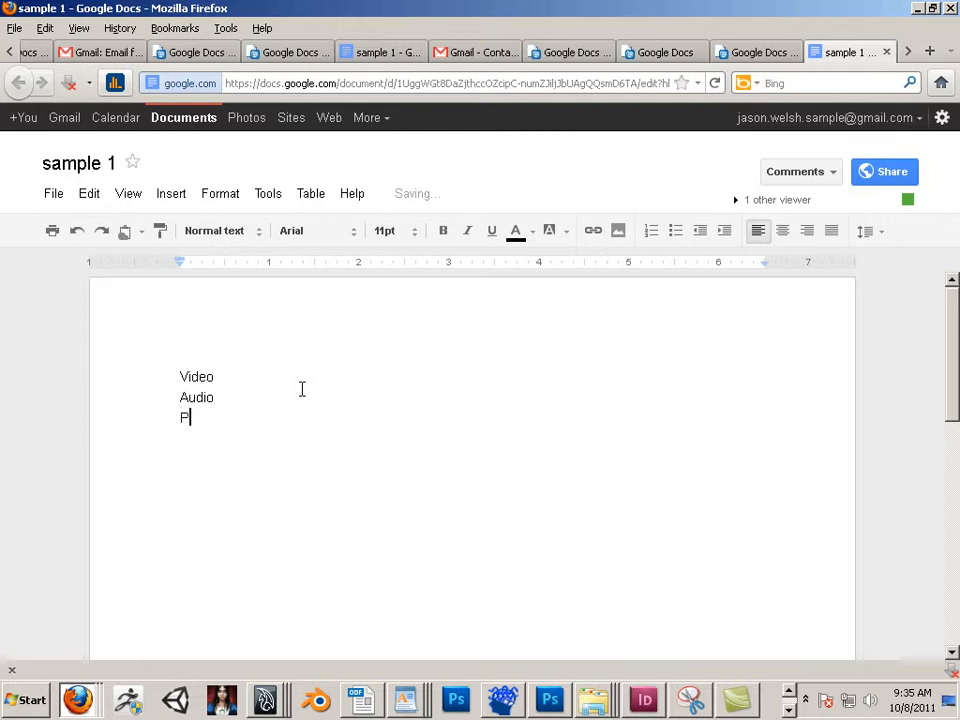
Step: Complete the list by adding the lines "Photo" and "Text" below "Audio"
type("hoto")
key("Return")
type("Text")
key("Return")
left_click_drag(255, 437, 181, 378)
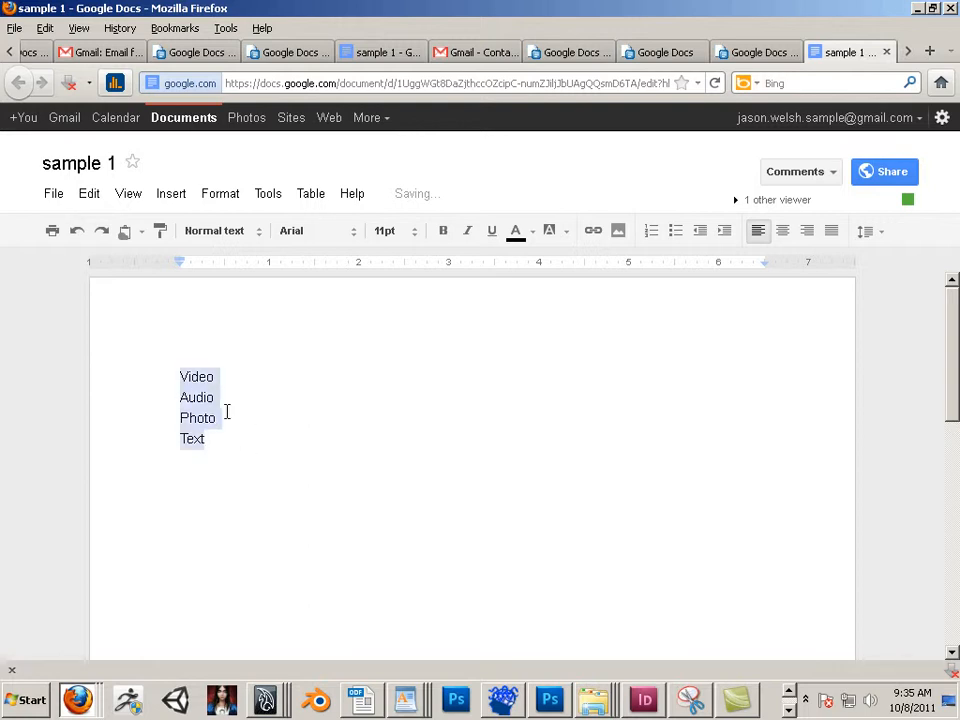
left_click(227, 412)
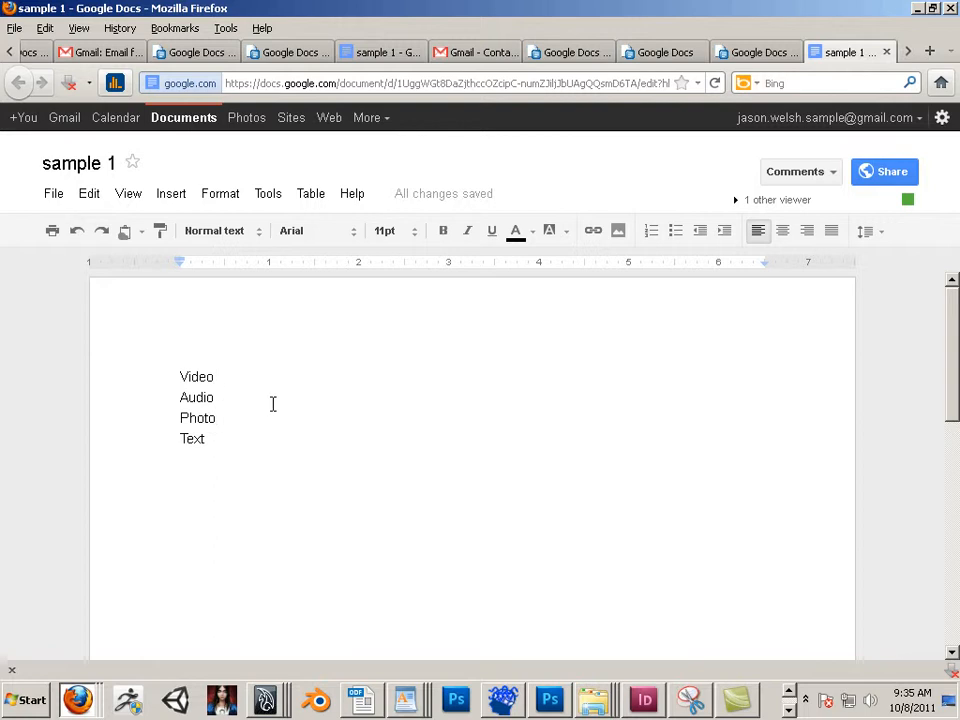
key("Return")
key("Return")
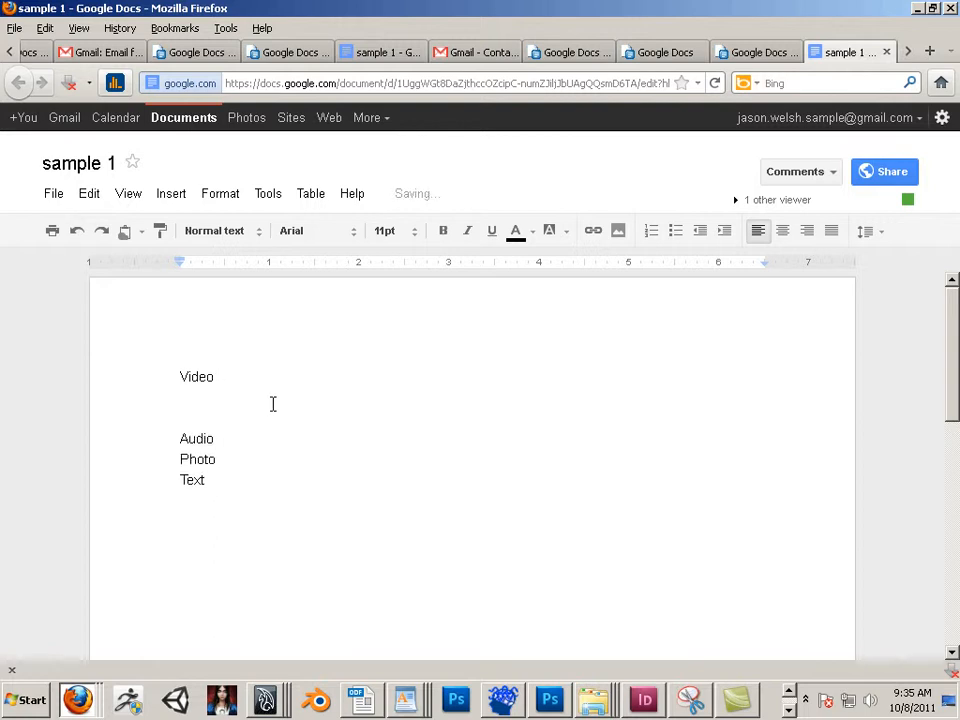
key("BackSpace")
key("BackSpace")
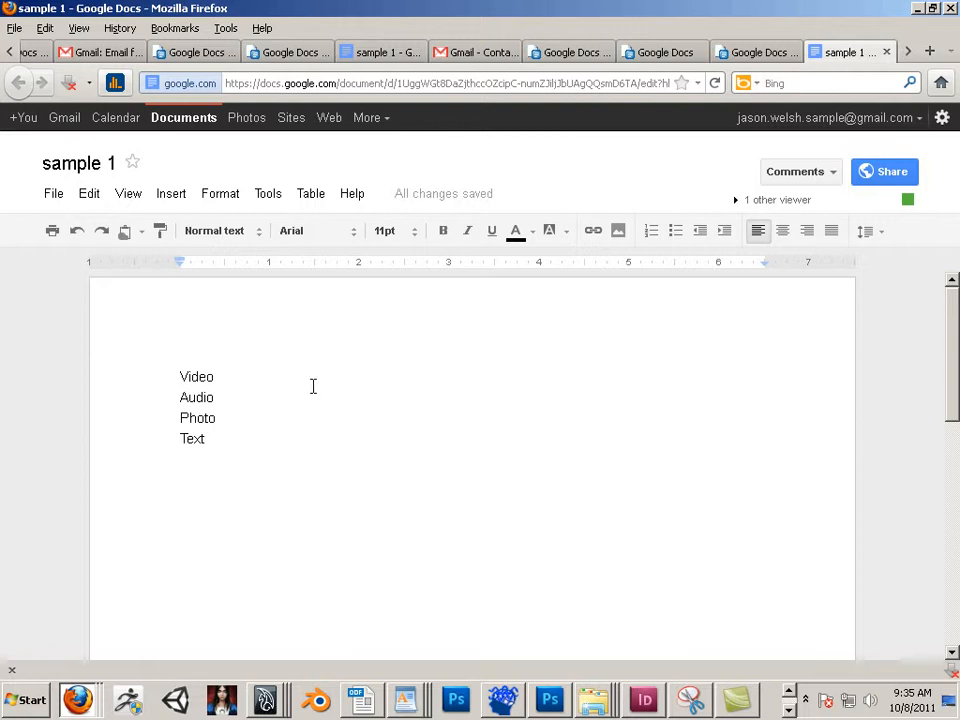
Step: Add the line "Watch this video" below "Video", separated by blank lines from the items around it
key("Return")
key("Return")
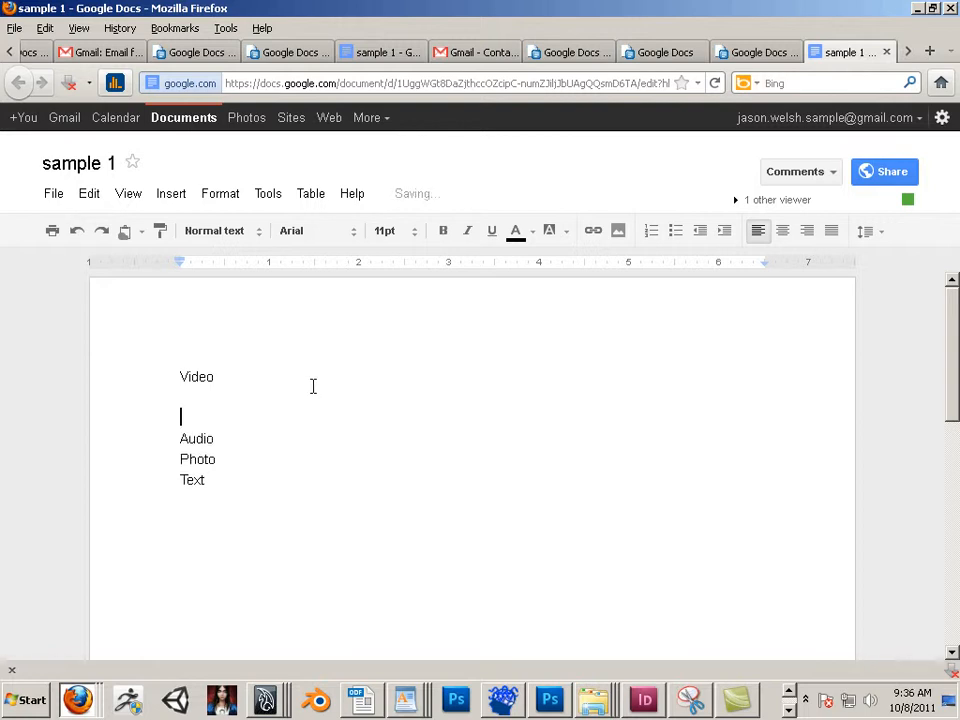
type("Watch ")
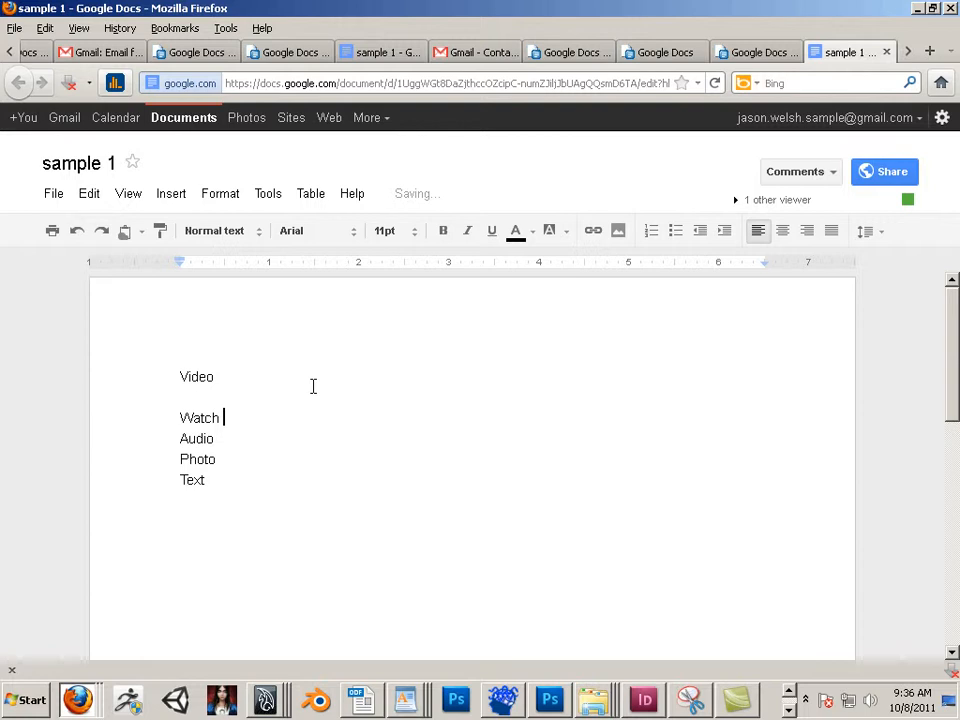
type("this vide")
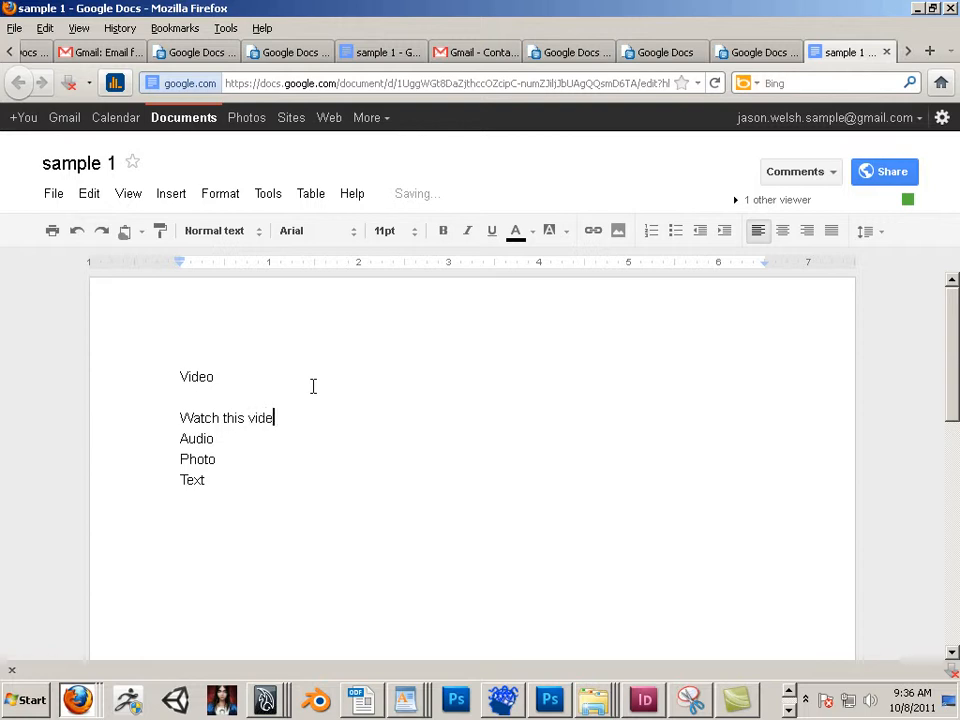
type("o")
key("Return")
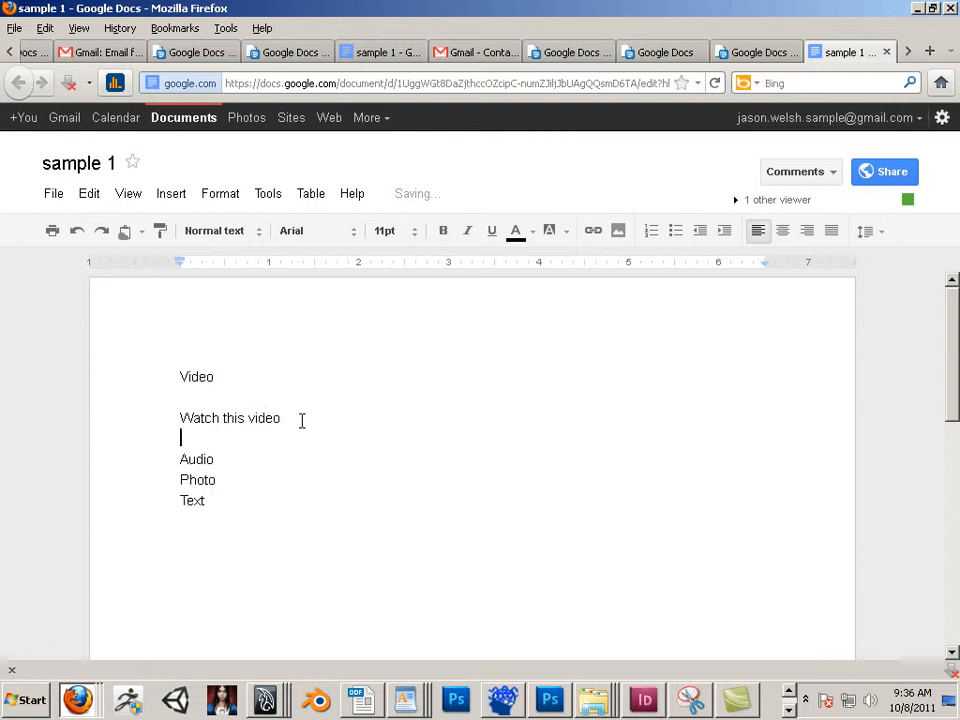
left_click_drag(300, 420, 172, 418)
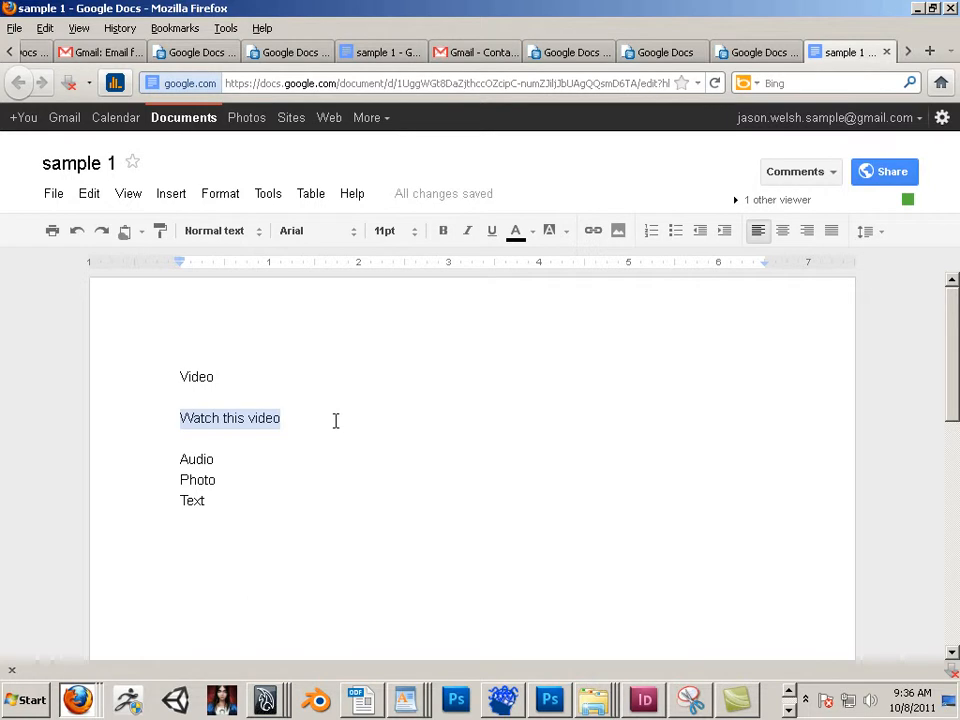
left_click(326, 493)
left_click_drag(283, 418, 176, 418)
left_click(214, 66)
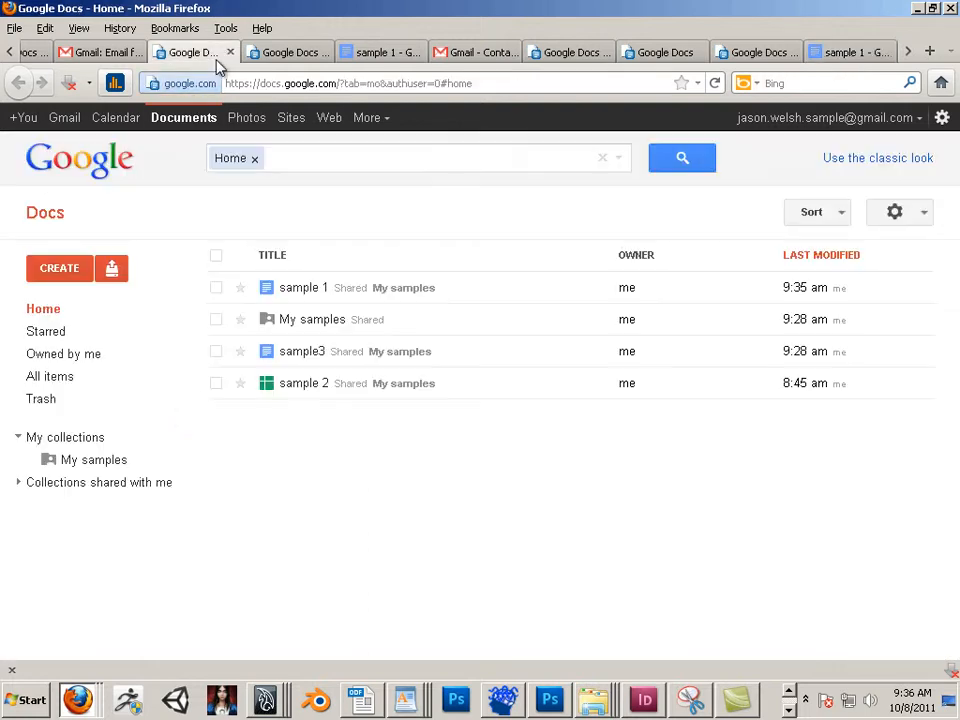
left_click(291, 85)
type("www")
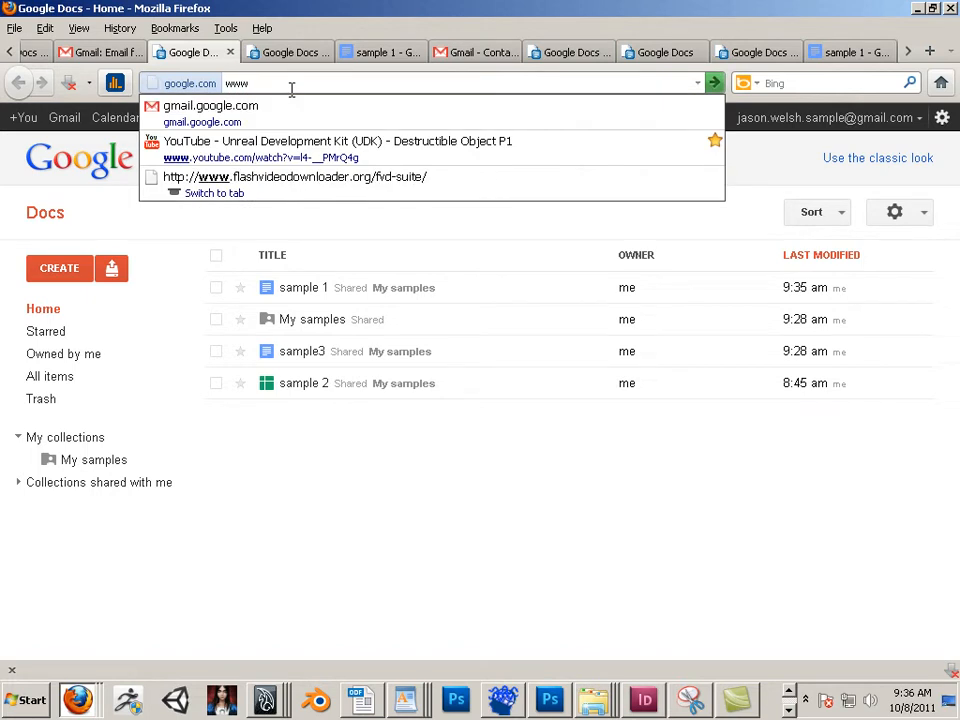
type(".")
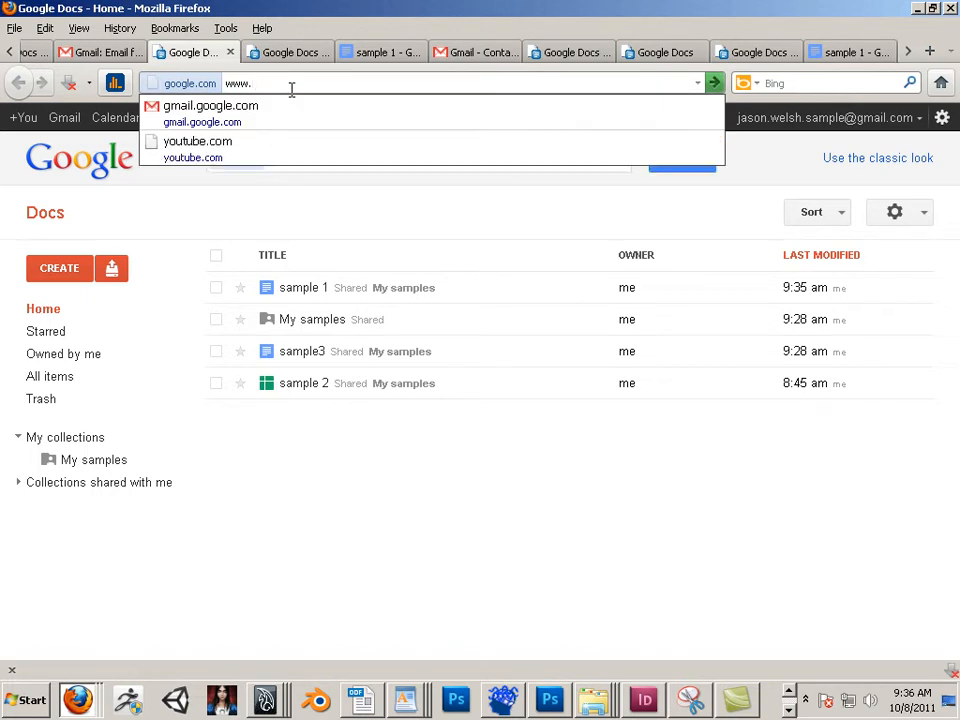
type("youtube")
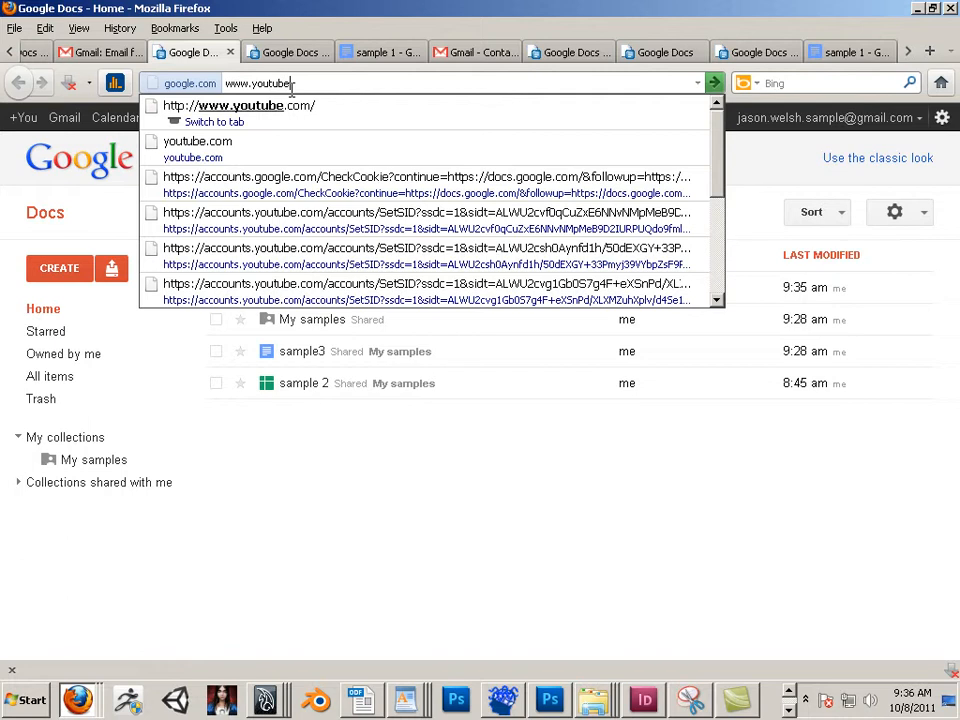
type(".com/")
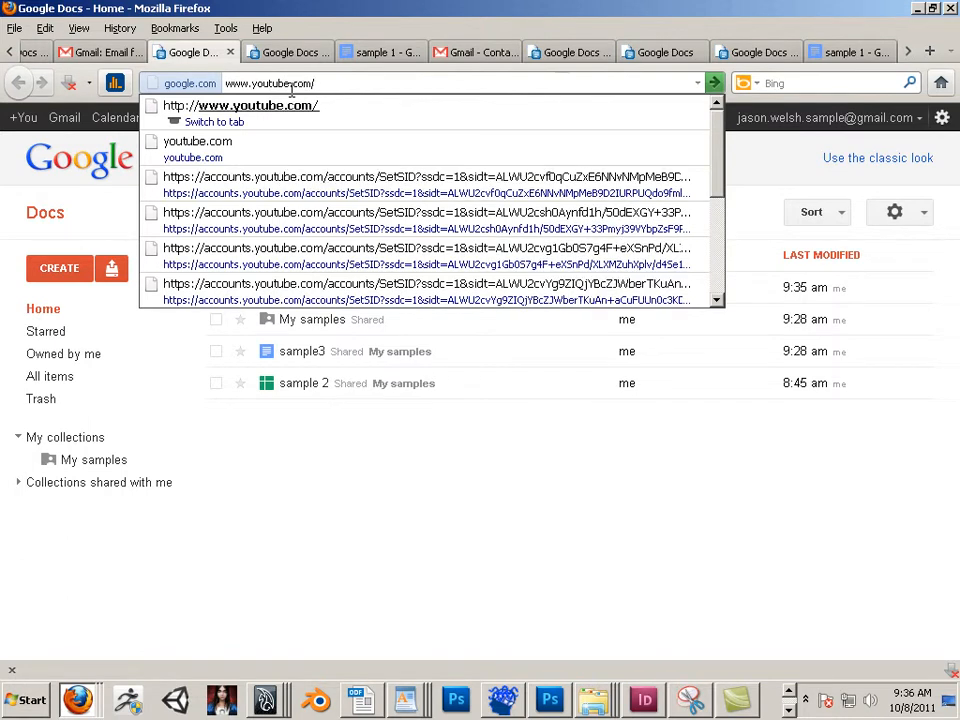
type("jaccs")
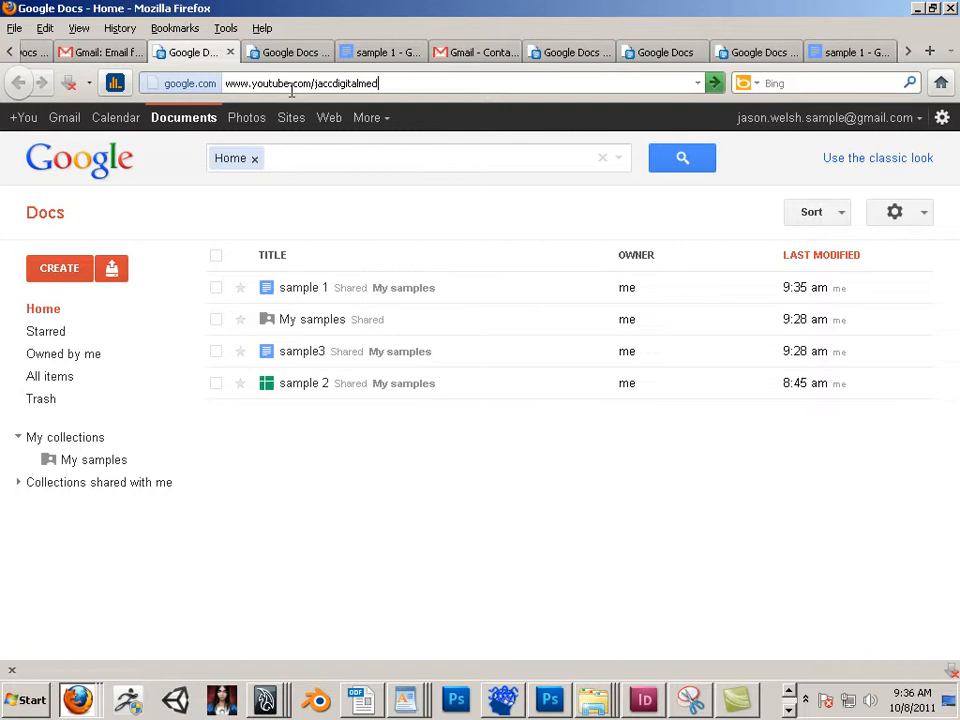
key("Return")
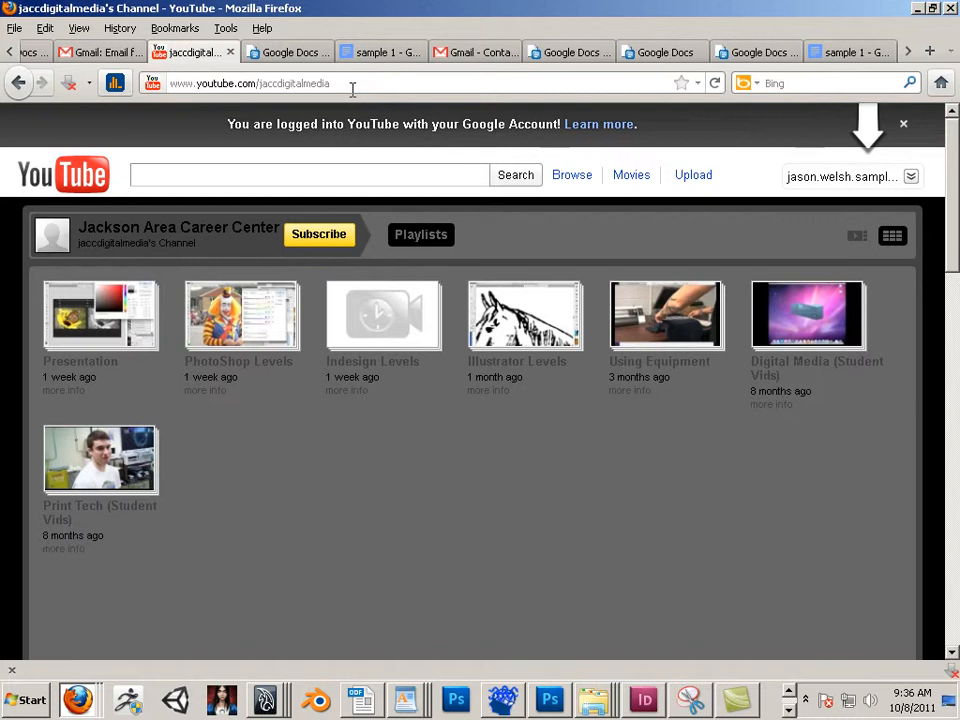
Step: Open the "0101 The brush tool.mov" video from the PhotoShop Levels playlist and pause it
left_click(238, 342)
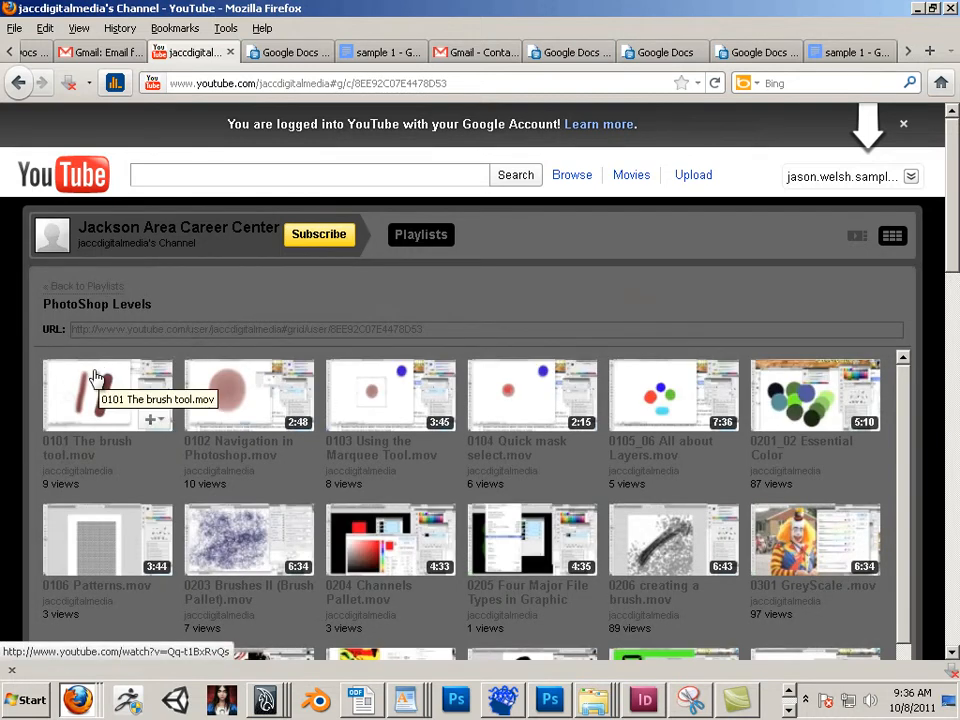
left_click(102, 382)
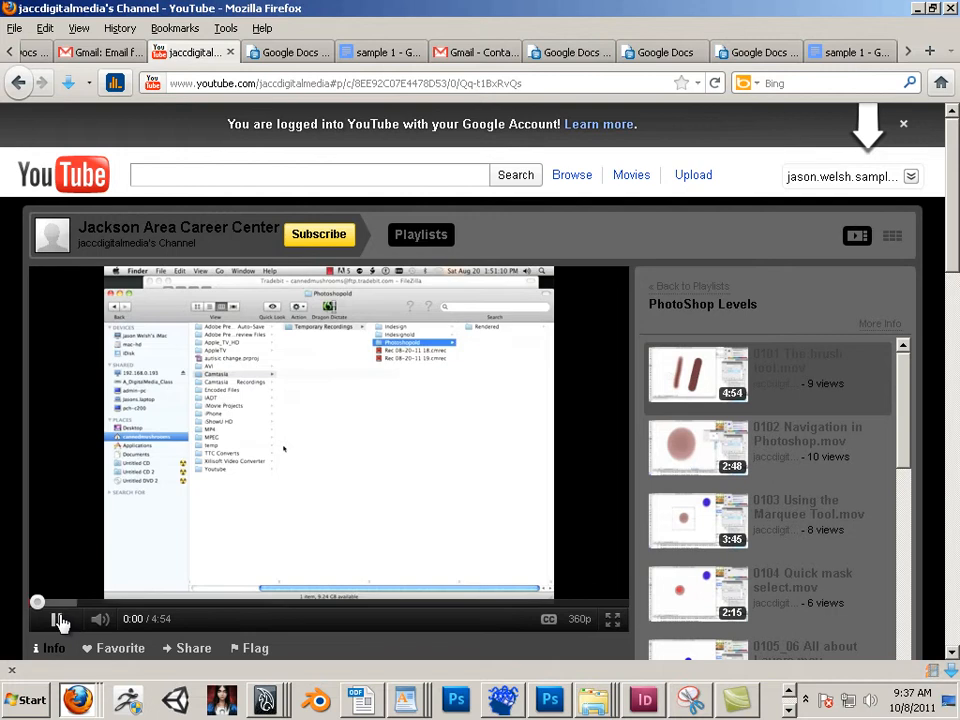
left_click(60, 621)
Step: Copy the video page's web address
left_click(305, 88)
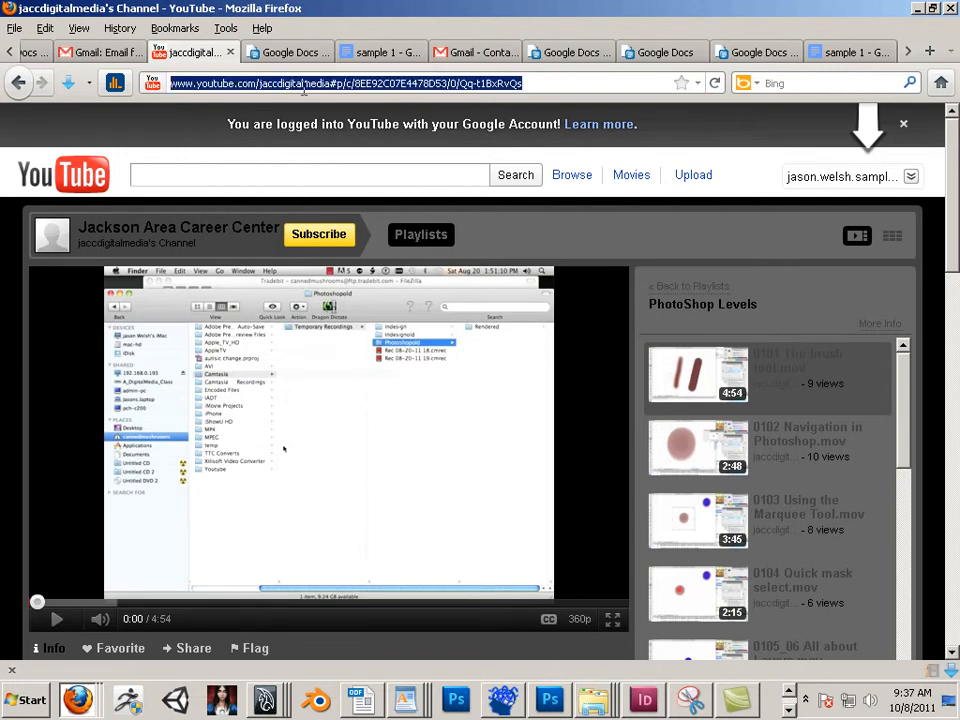
right_click(285, 88)
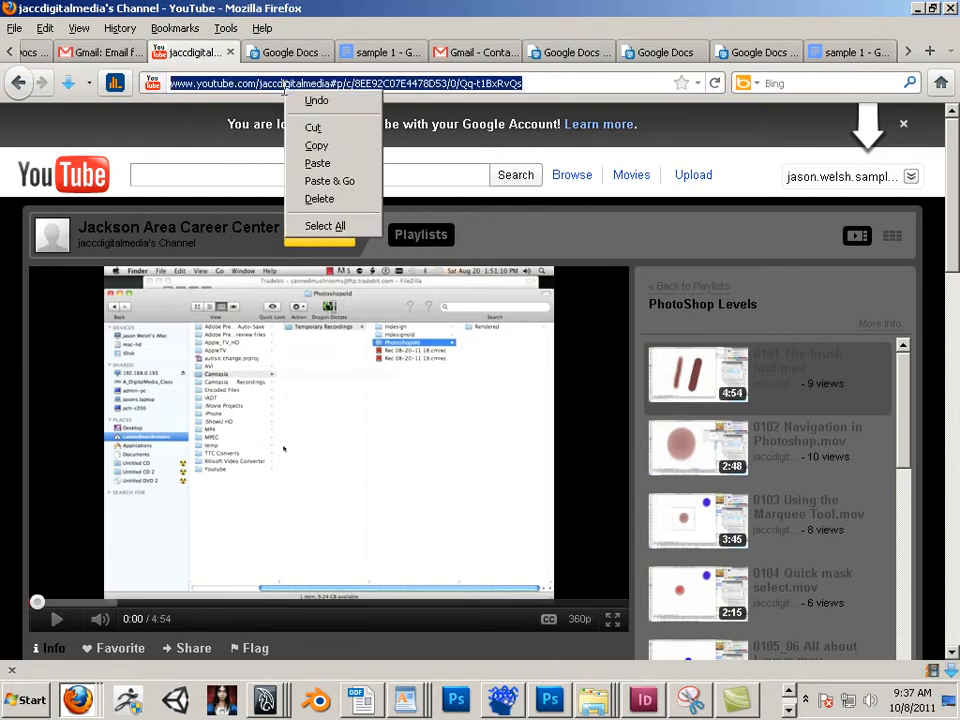
left_click(327, 150)
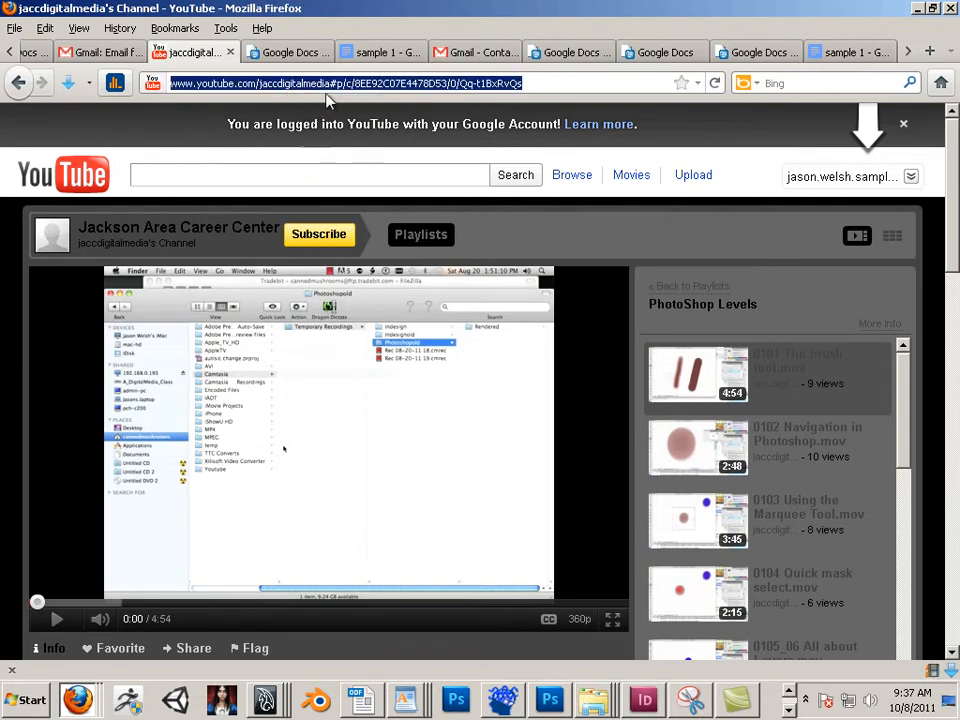
Step: Back in the sample 1 document, link the text "Watch this video" to the copied YouTube address
left_click(367, 58)
left_click_drag(291, 430, 172, 413)
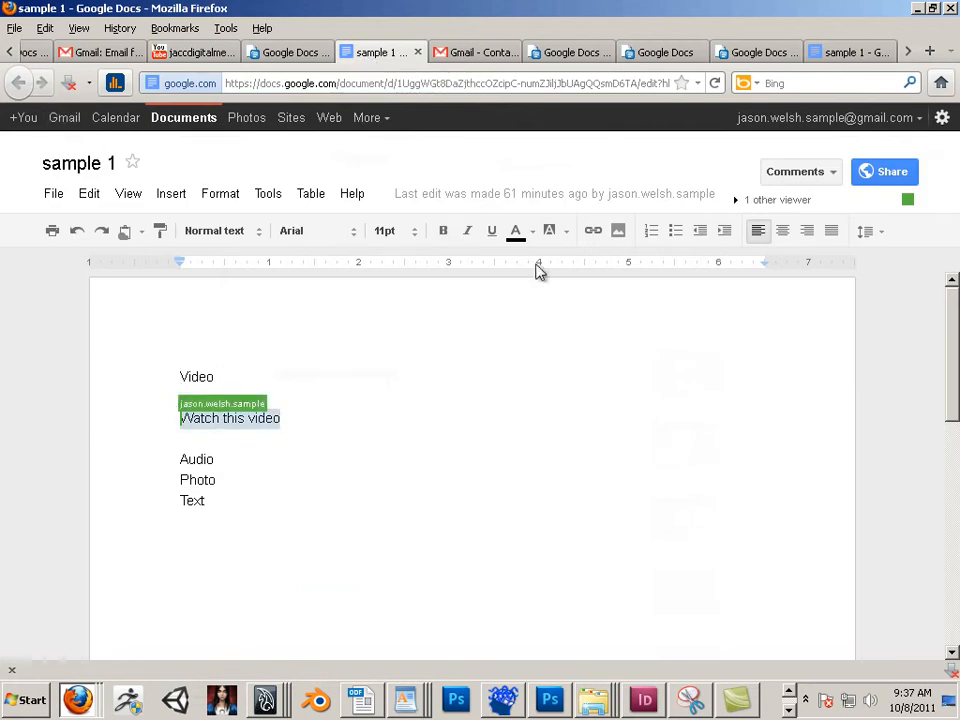
left_click(593, 233)
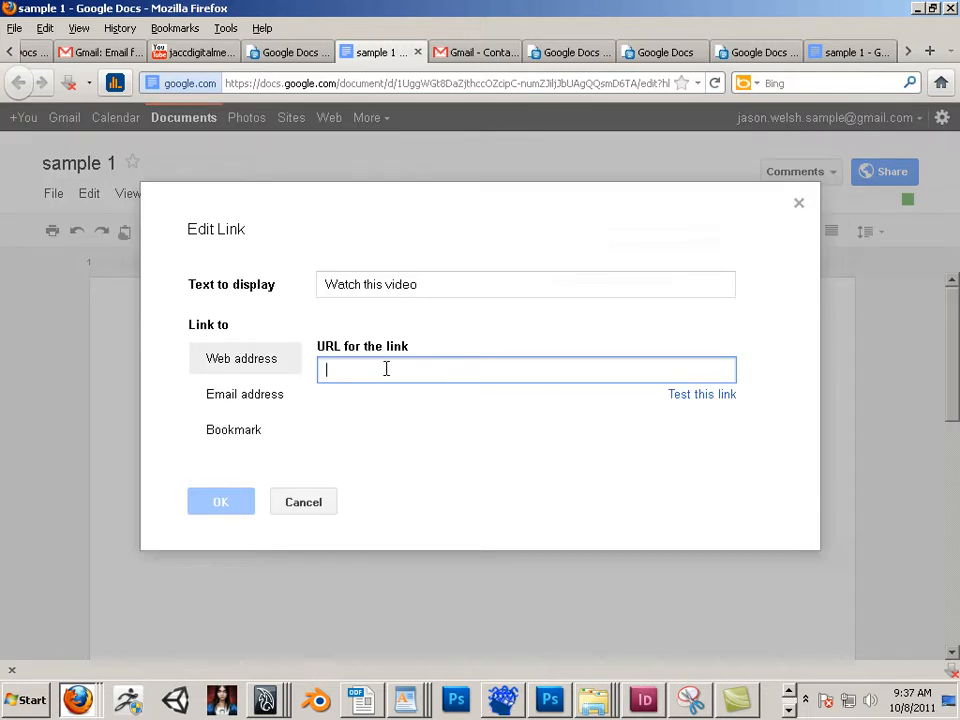
key("ctrl+v")
left_click(233, 504)
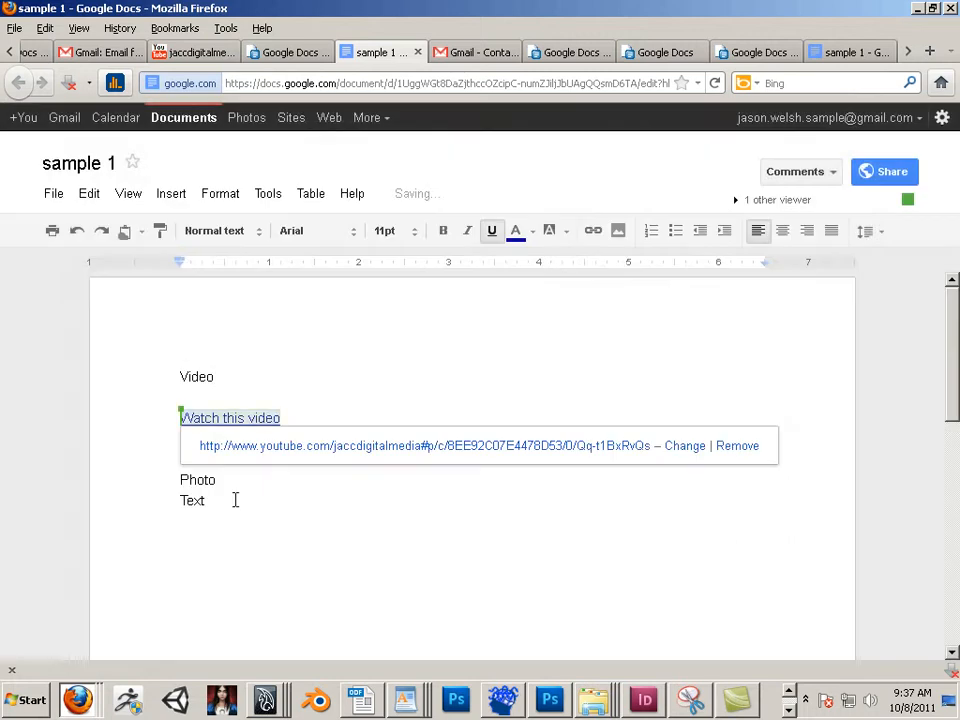
left_click(332, 510)
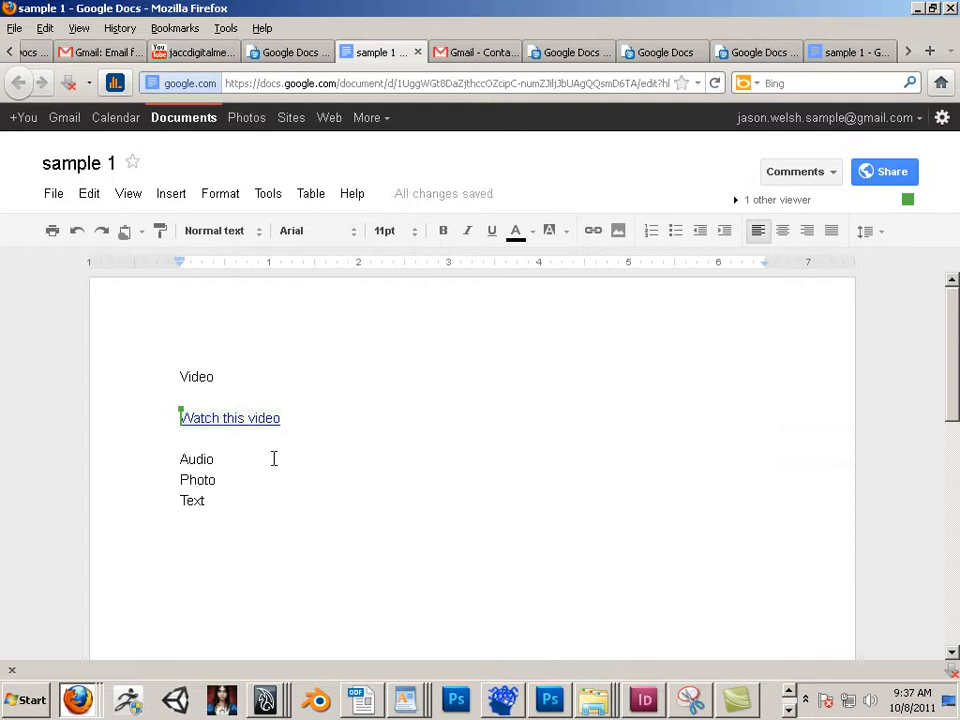
Step: Check the link's address and add two blank lines after the "Watch this video" link
left_click(253, 418)
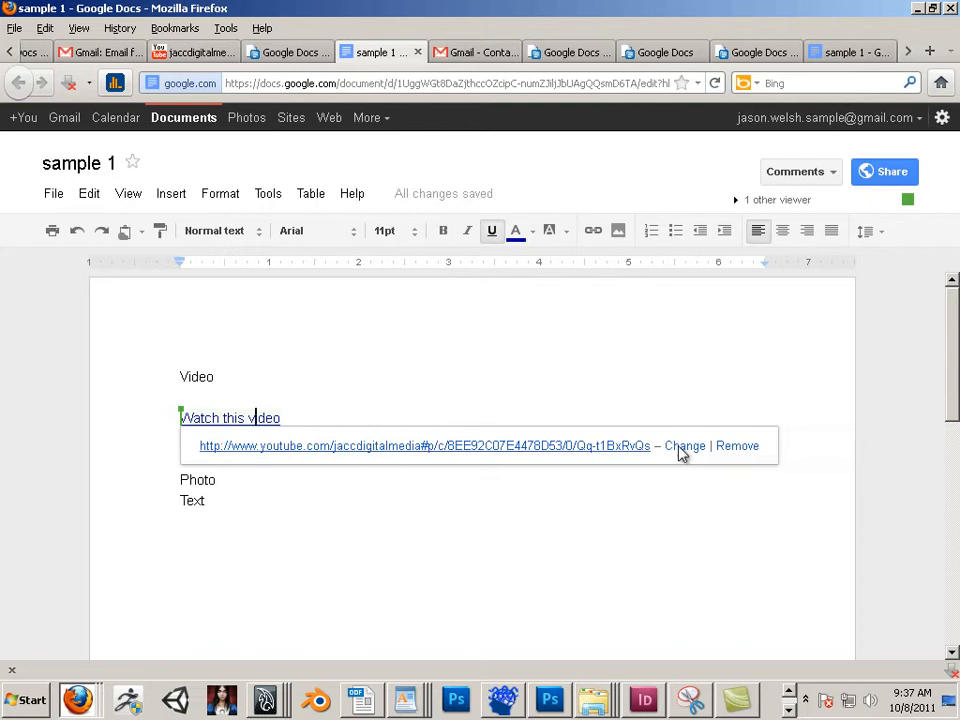
left_click(304, 401)
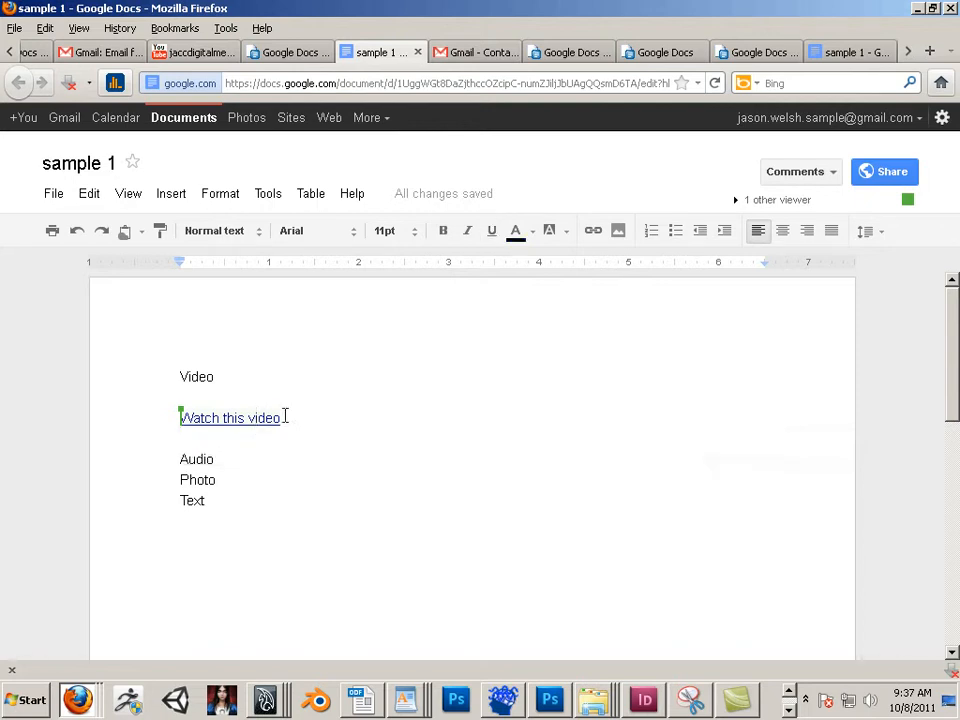
left_click(261, 421)
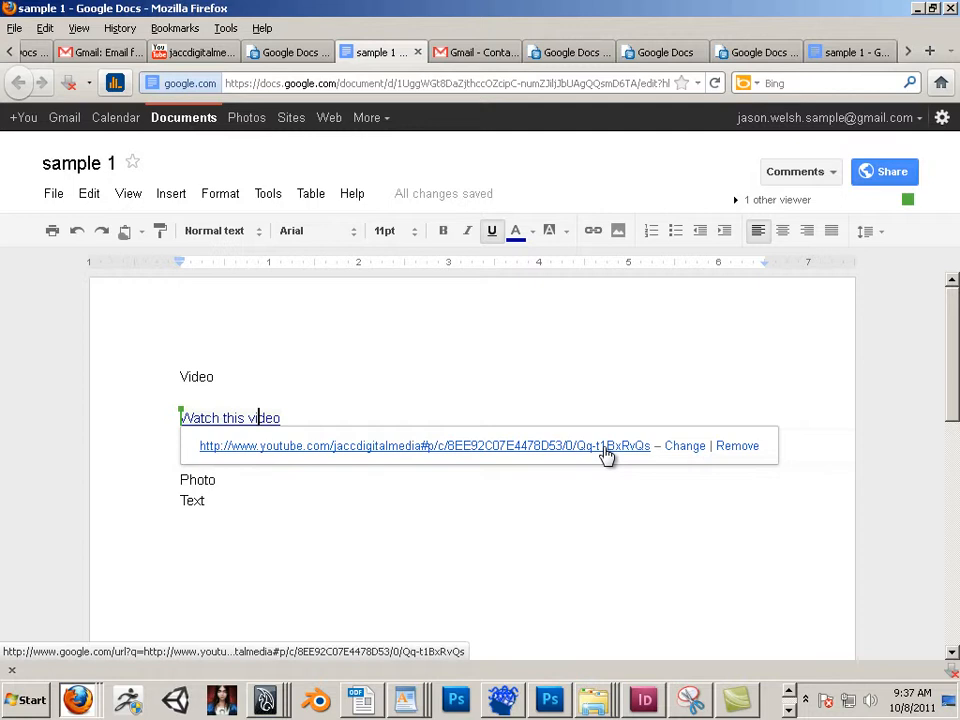
left_click(392, 394)
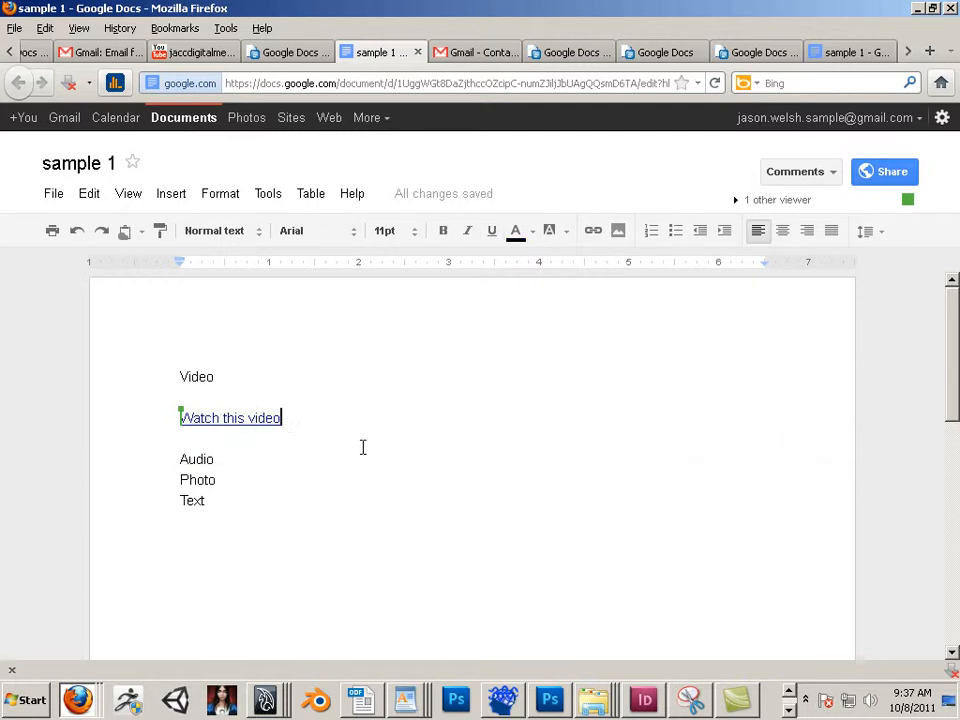
key("Return")
key("Return")
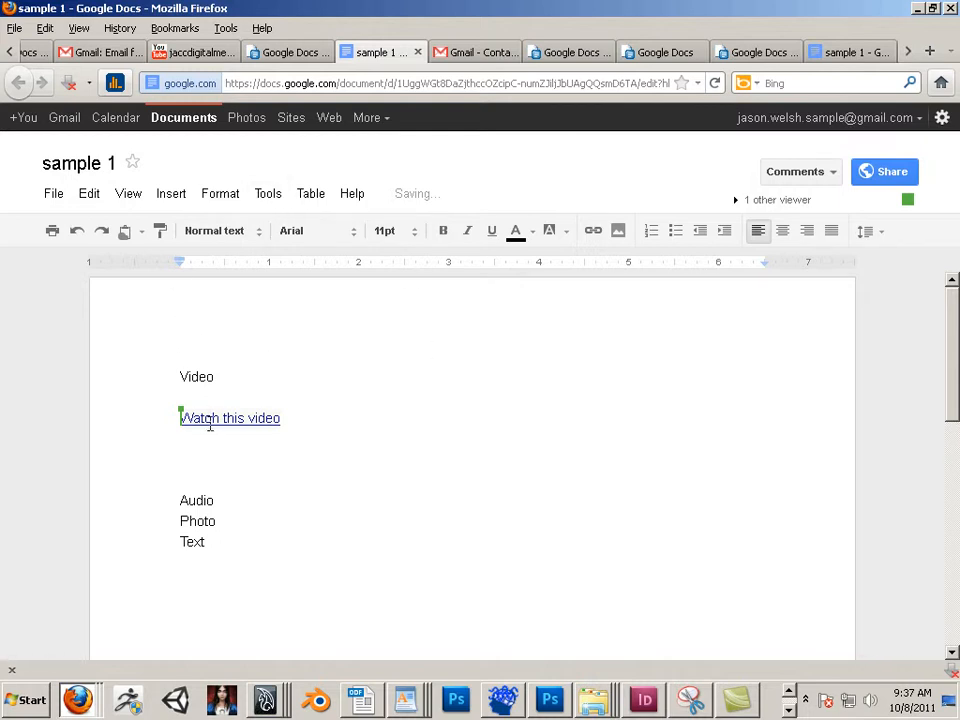
Step: Return the YouTube tab to the jaccdigitalmedia channel page
left_click(213, 58)
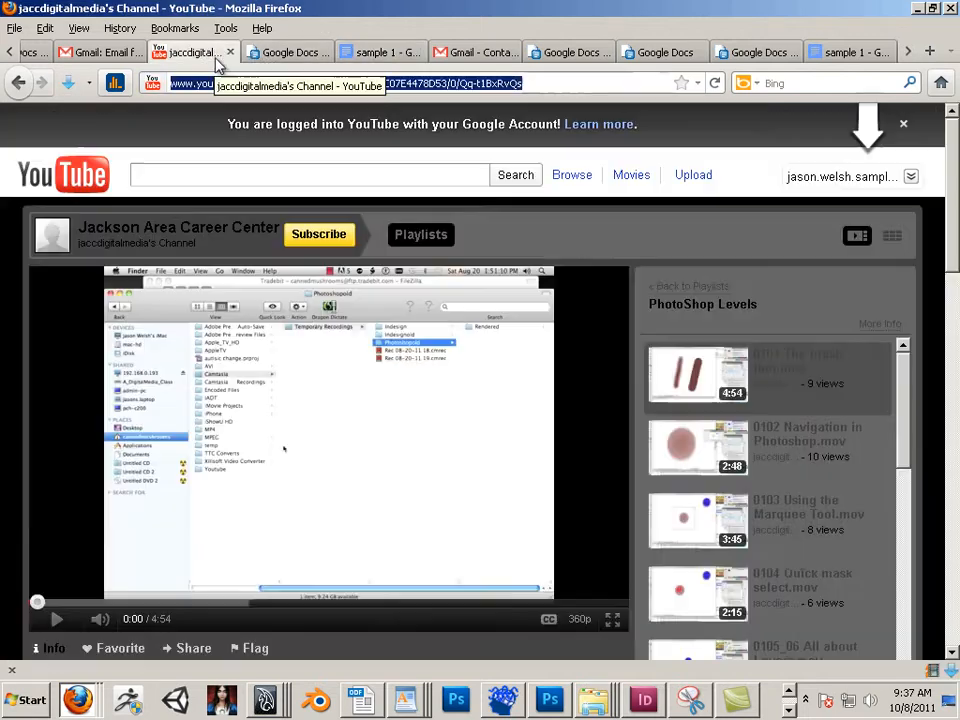
left_click(19, 84)
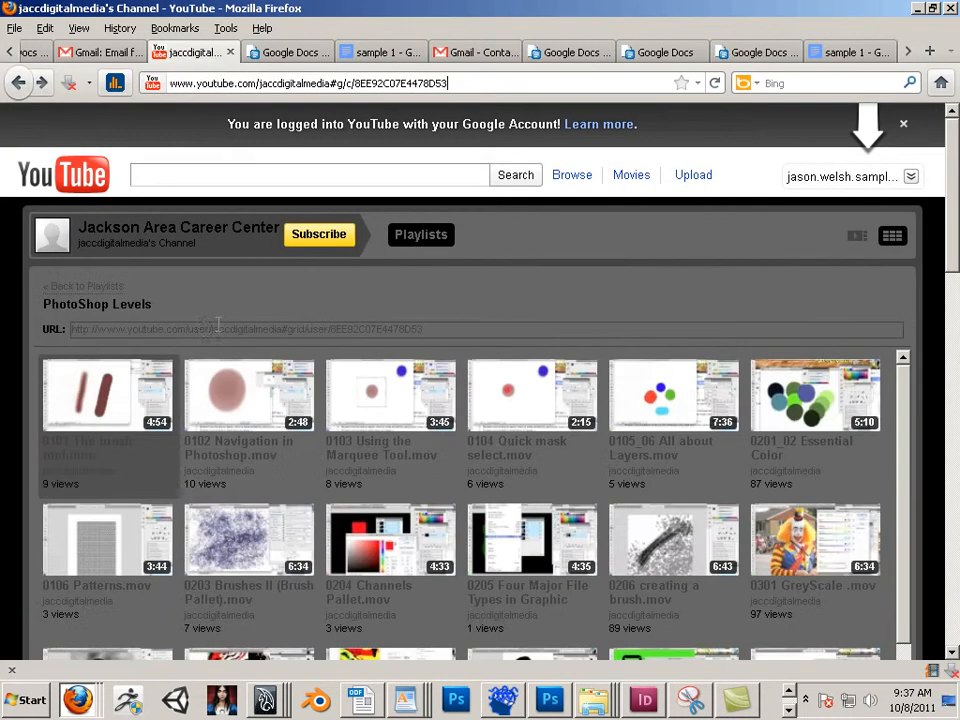
left_click(19, 83)
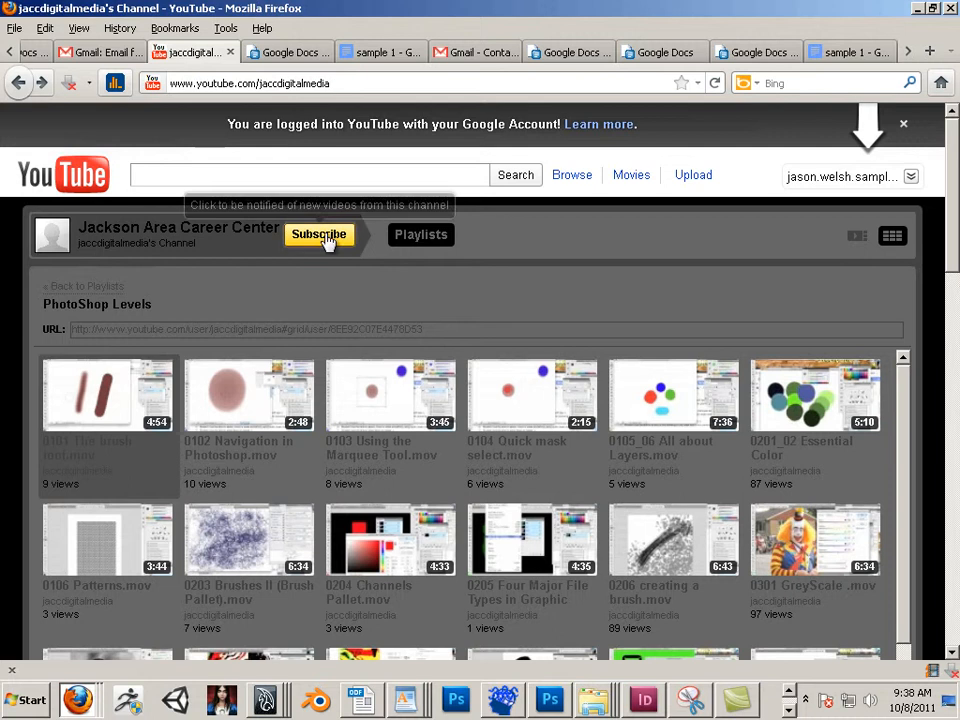
left_click(18, 84)
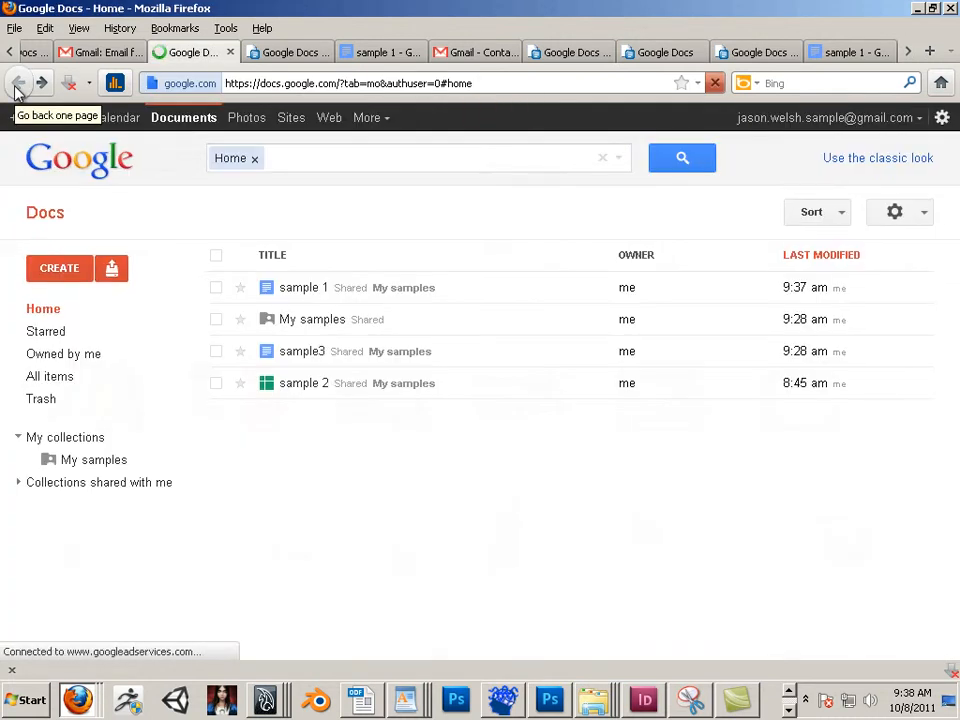
left_click(41, 83)
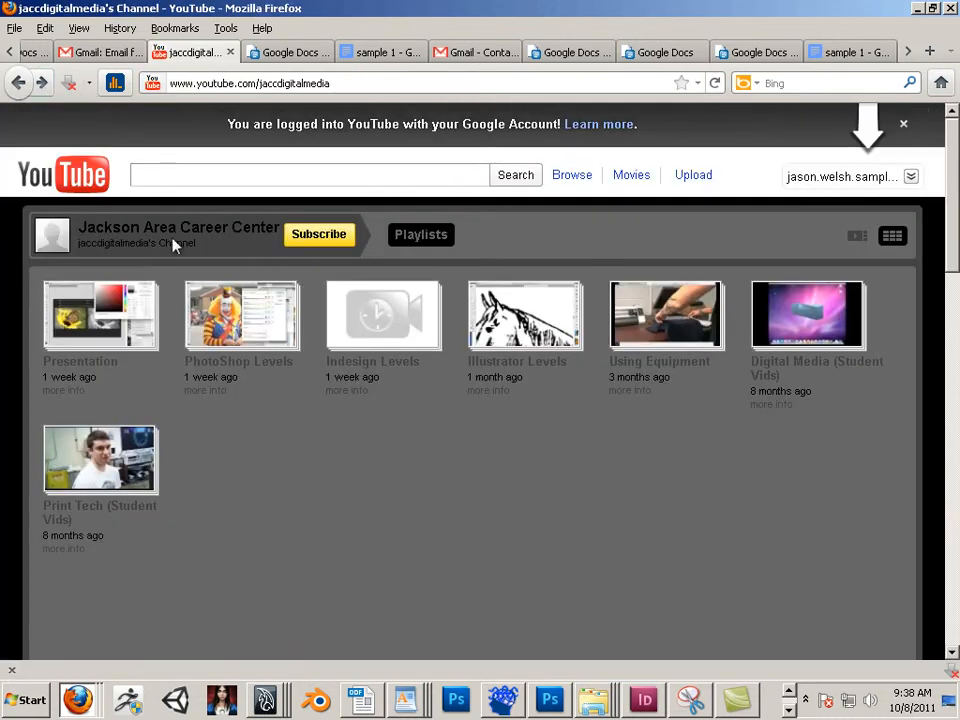
Step: Open the PhotoShop Levels playlist and detach the YouTube tab into its own window
left_click(232, 321)
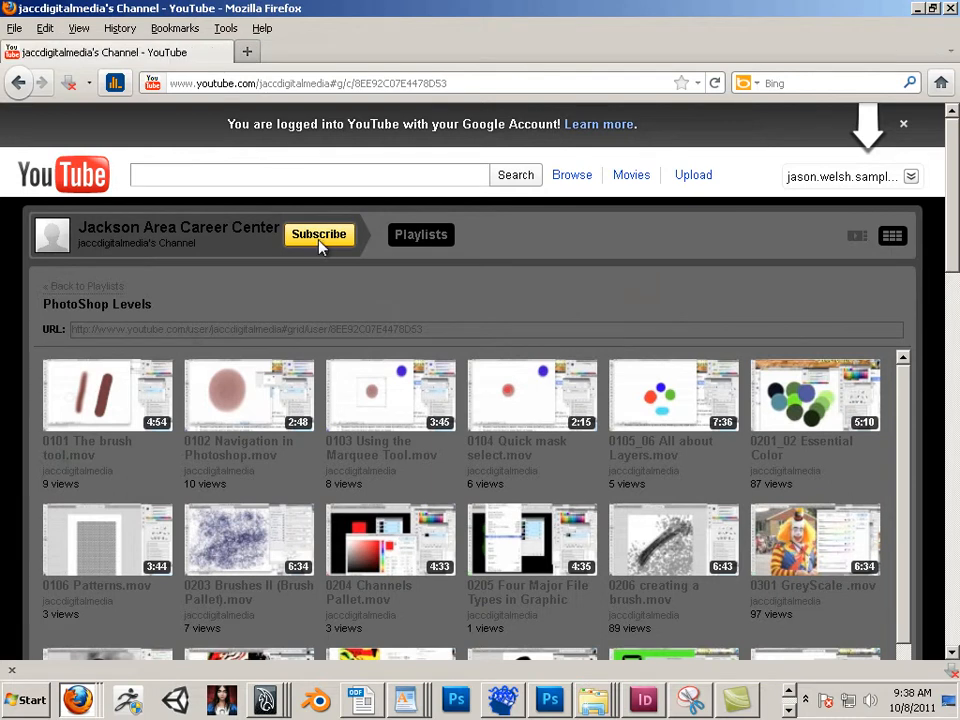
left_click_drag(118, 8, 440, 107)
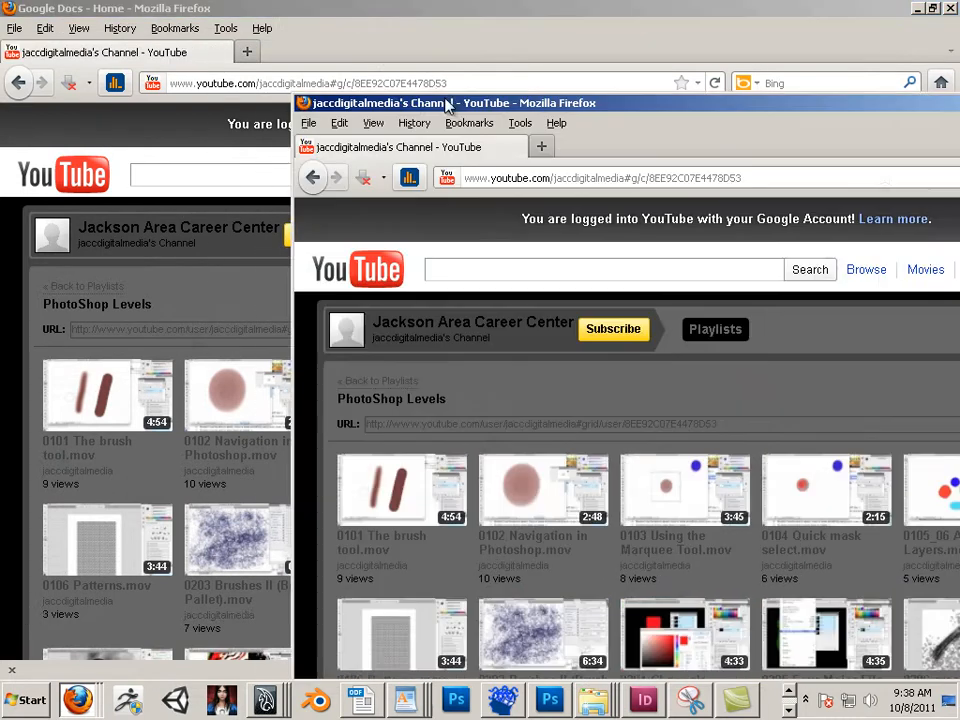
Step: Arrange the sample 1 document window and the YouTube window side by side
left_click_drag(368, 103, 491, 94)
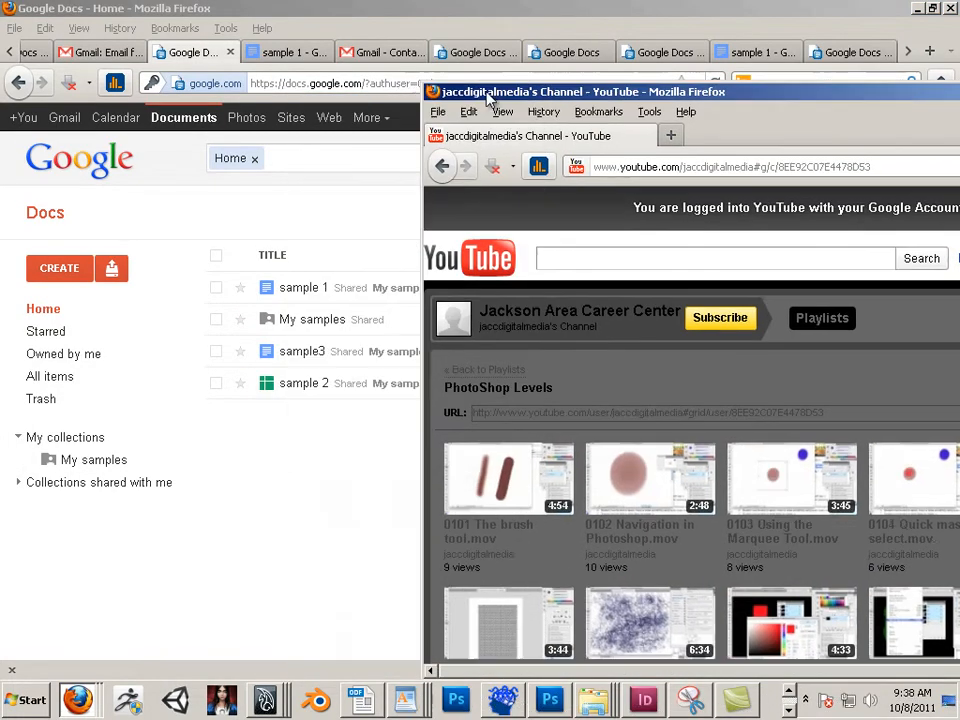
left_click(289, 56)
left_click_drag(403, 17, 182, 79)
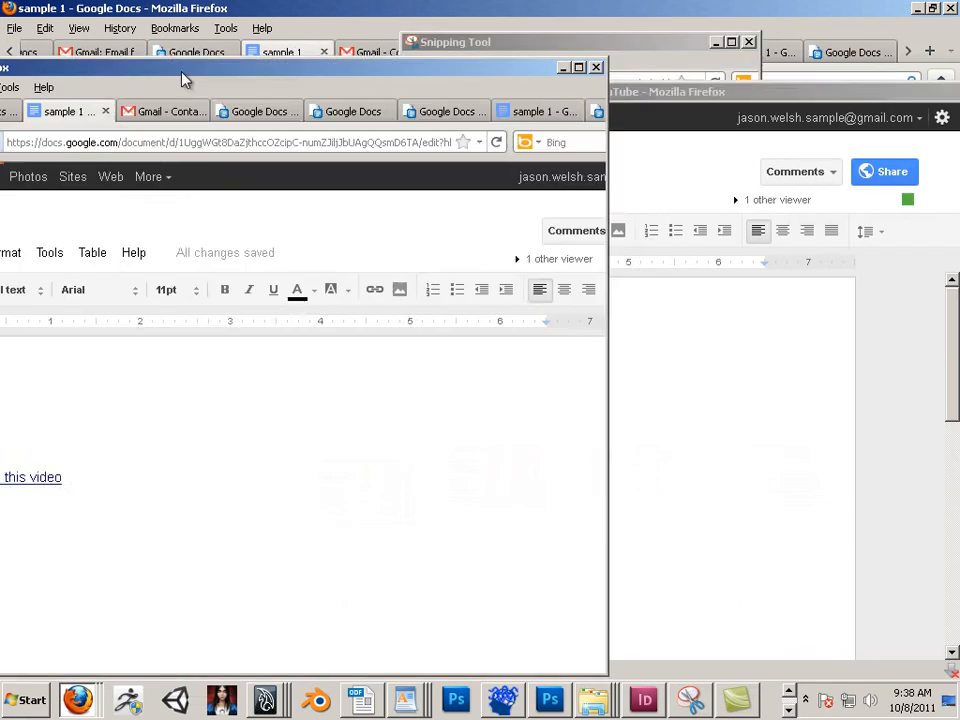
left_click_drag(622, 91, 754, 75)
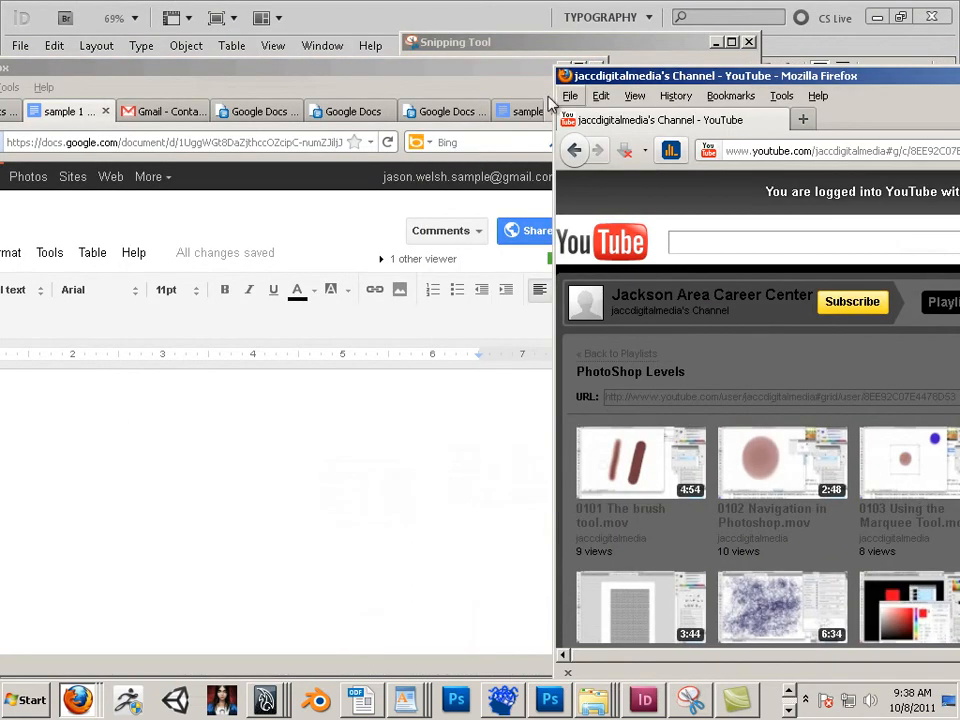
left_click(365, 83)
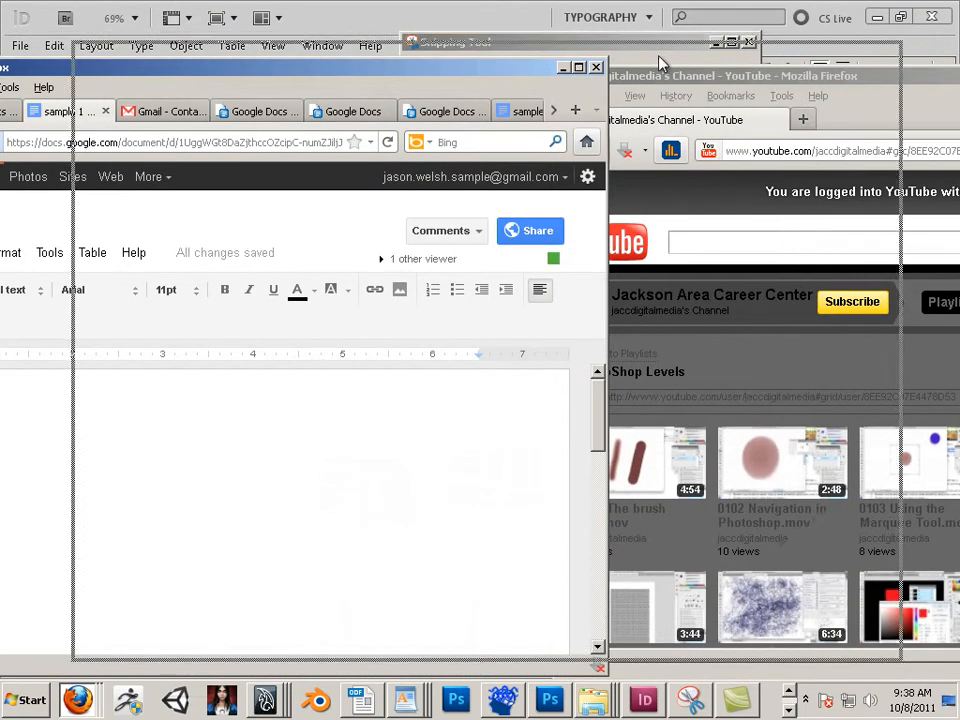
left_click_drag(612, 56, 613, 56)
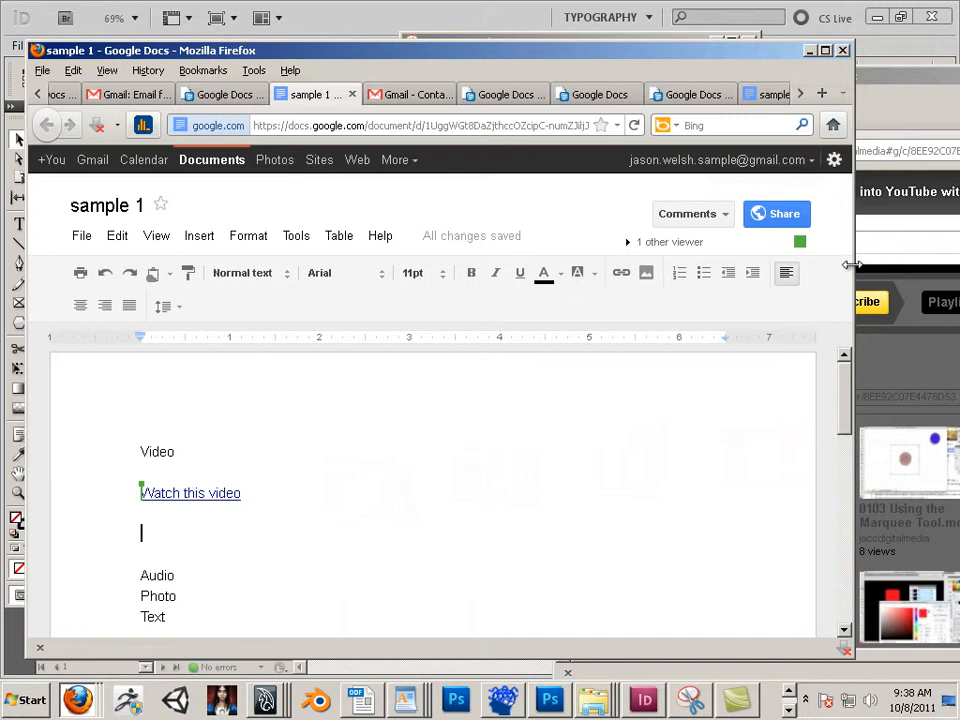
left_click_drag(853, 267, 463, 272)
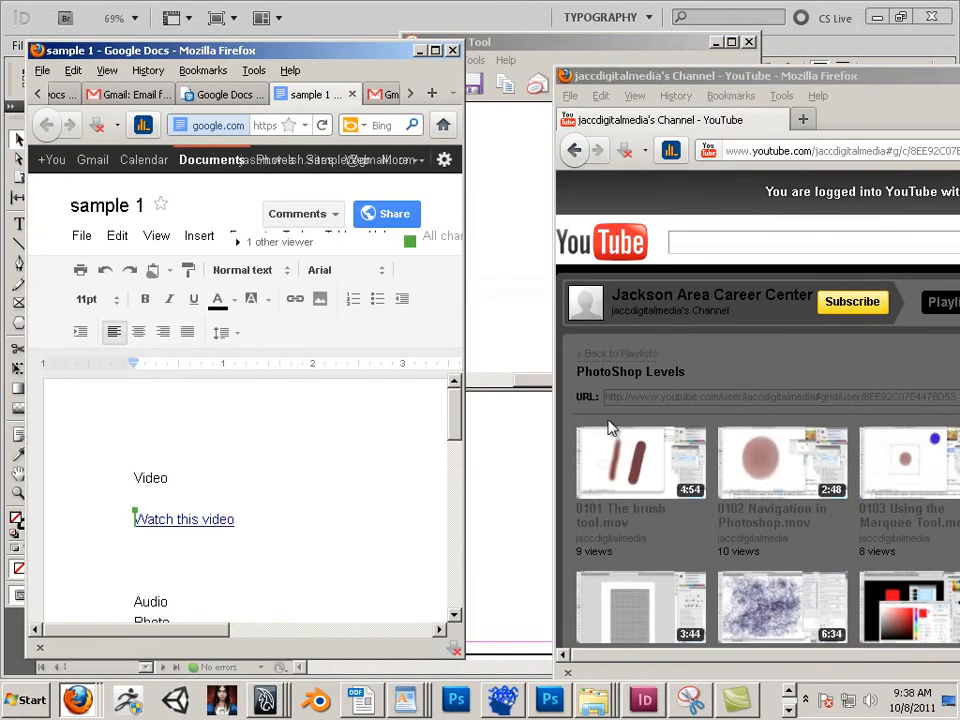
left_click_drag(622, 76, 545, 47)
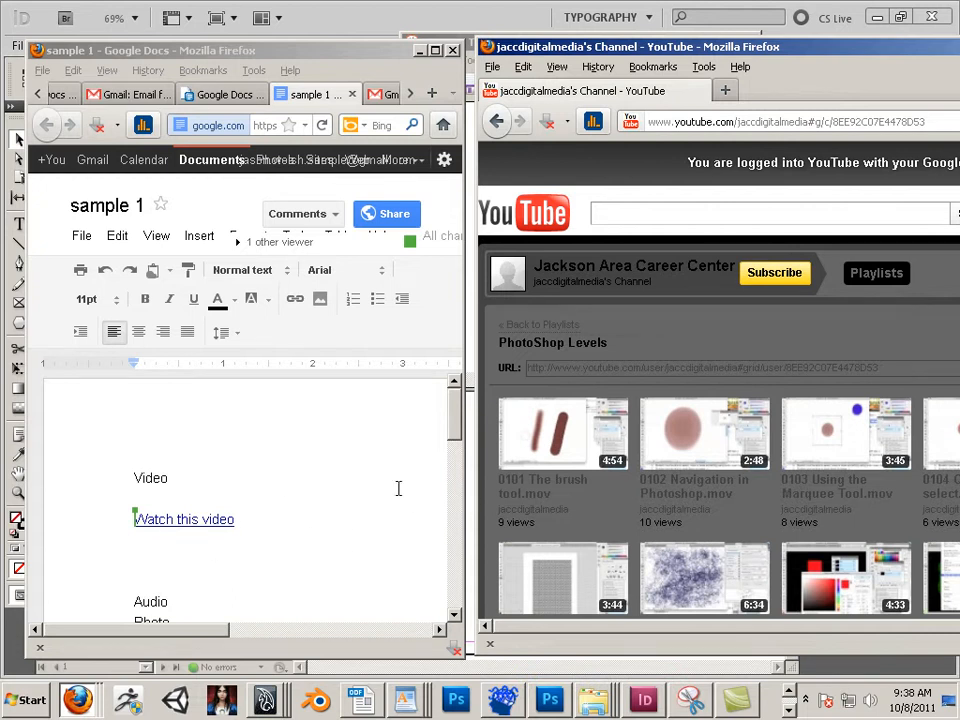
Step: Drag the "0101 The brush tool.mov" thumbnail into the document below the "Watch this video" link
left_click(196, 560)
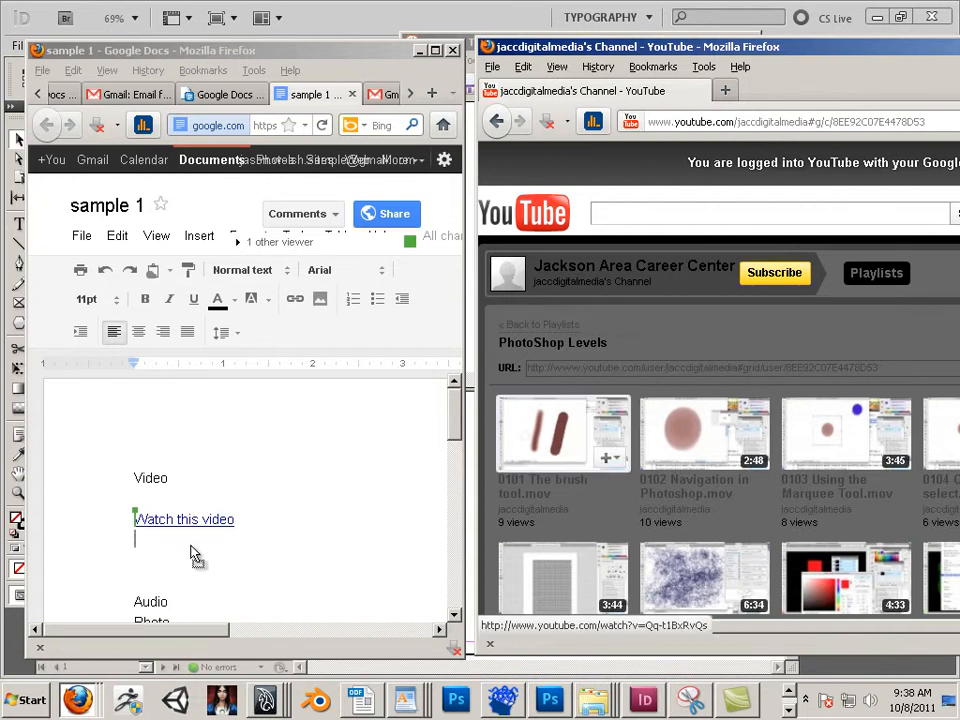
left_click_drag(196, 557, 198, 547)
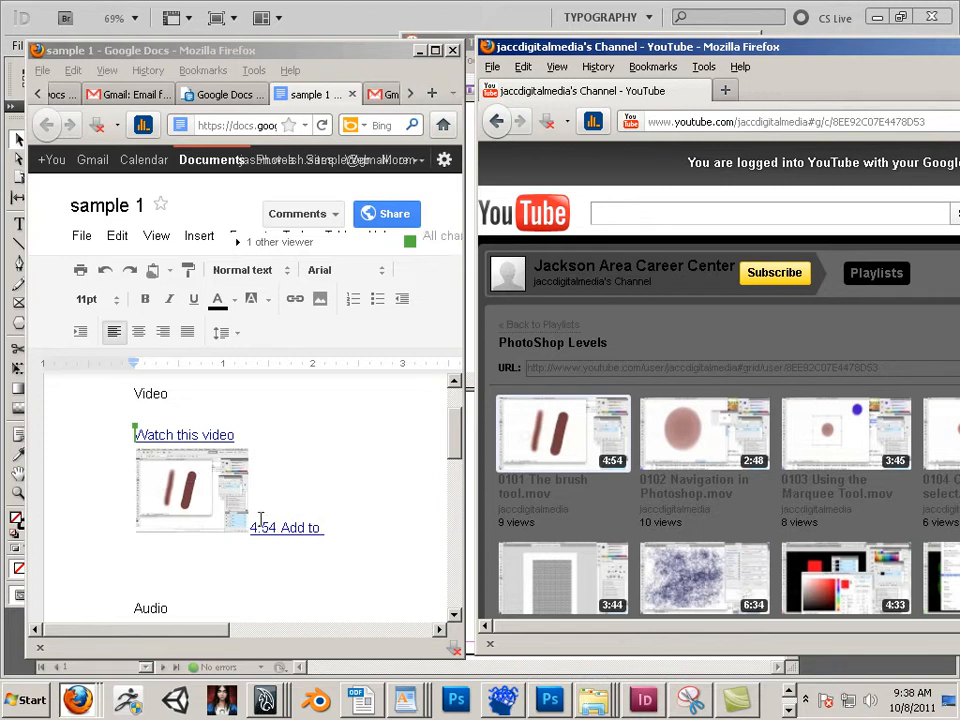
left_click(204, 494)
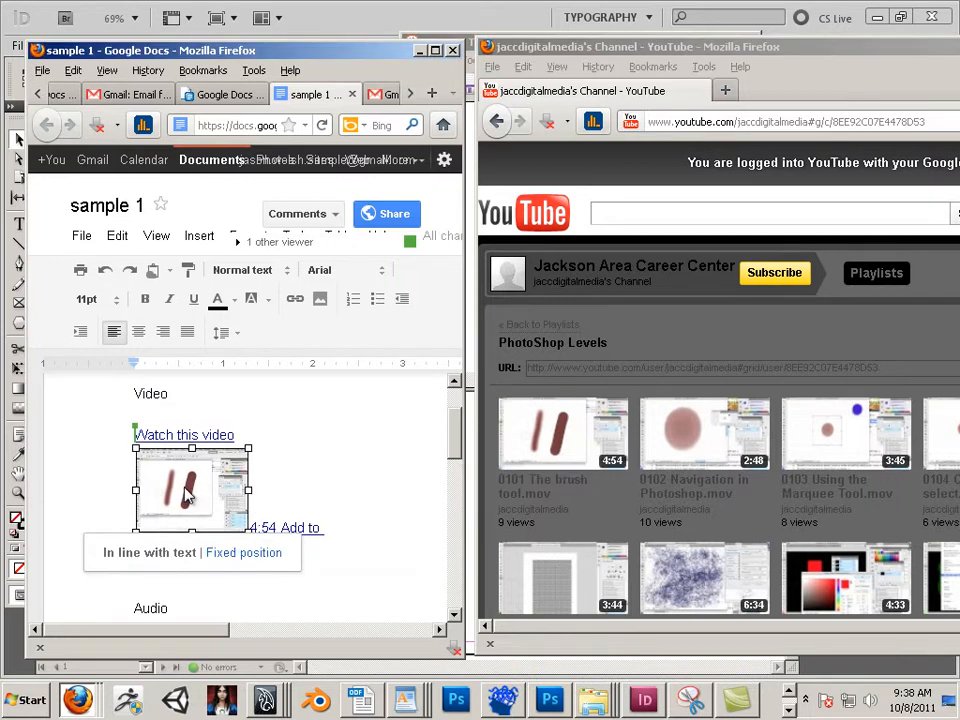
Step: Open the brush tool video, copy its page address, and go back to the playlist
left_click(579, 429)
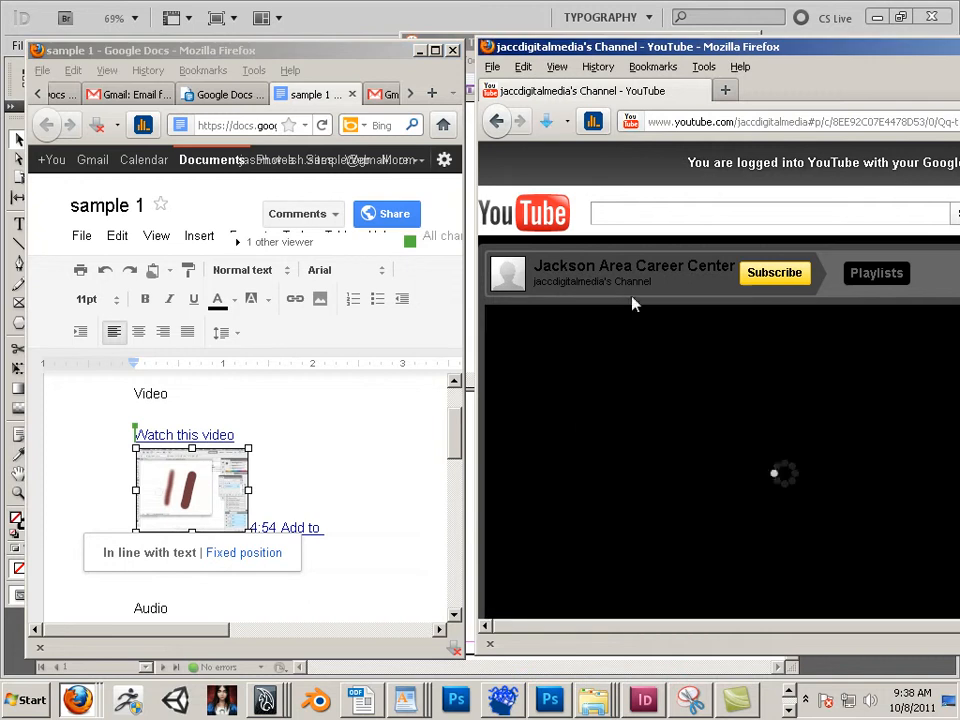
left_click(706, 120)
right_click(645, 122)
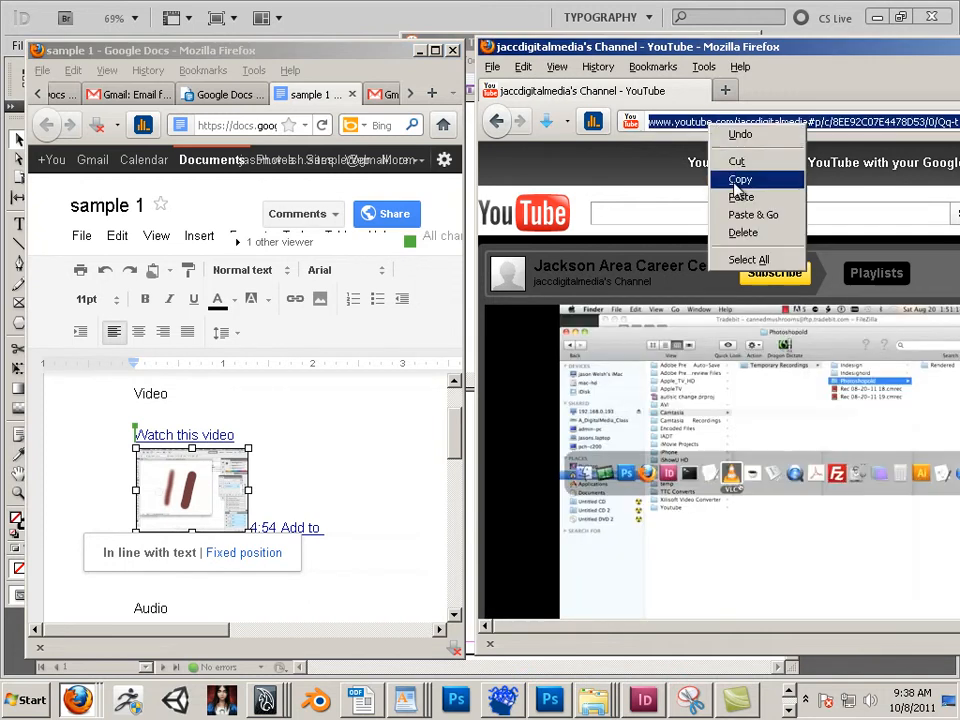
left_click(688, 176)
left_click(496, 120)
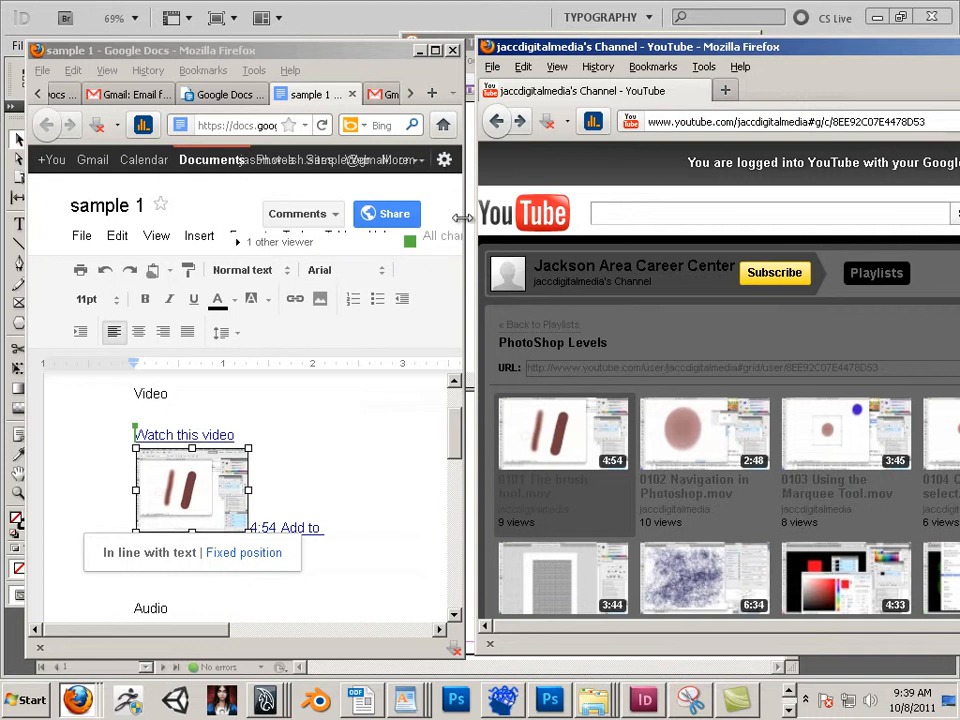
Step: Widen the document window and link the inserted thumbnail image to the copied video address
left_click_drag(464, 212, 792, 214)
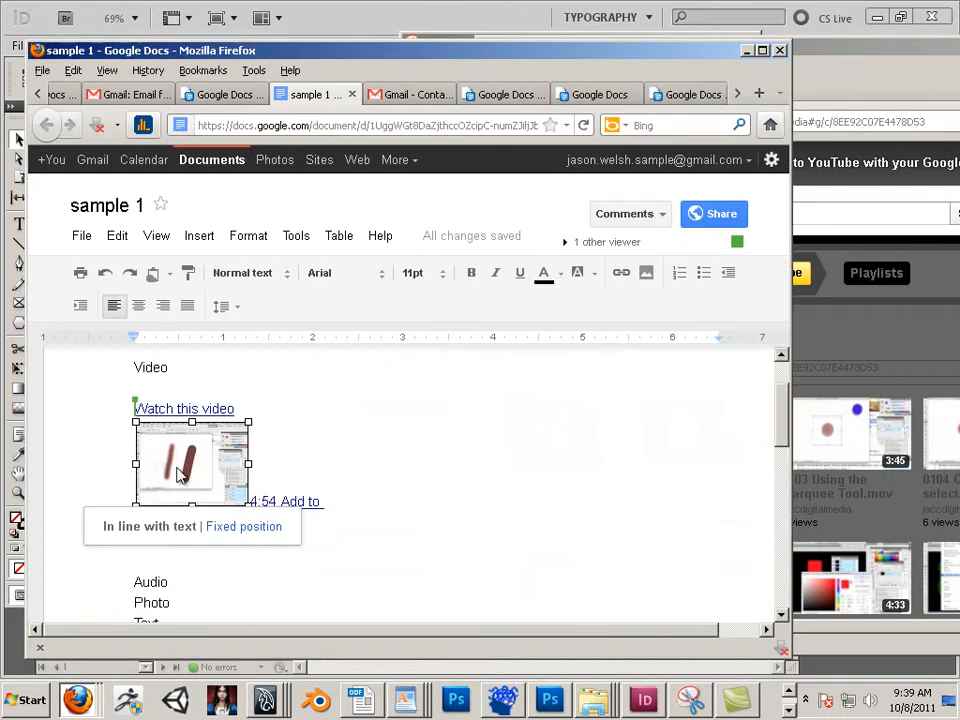
left_click(621, 274)
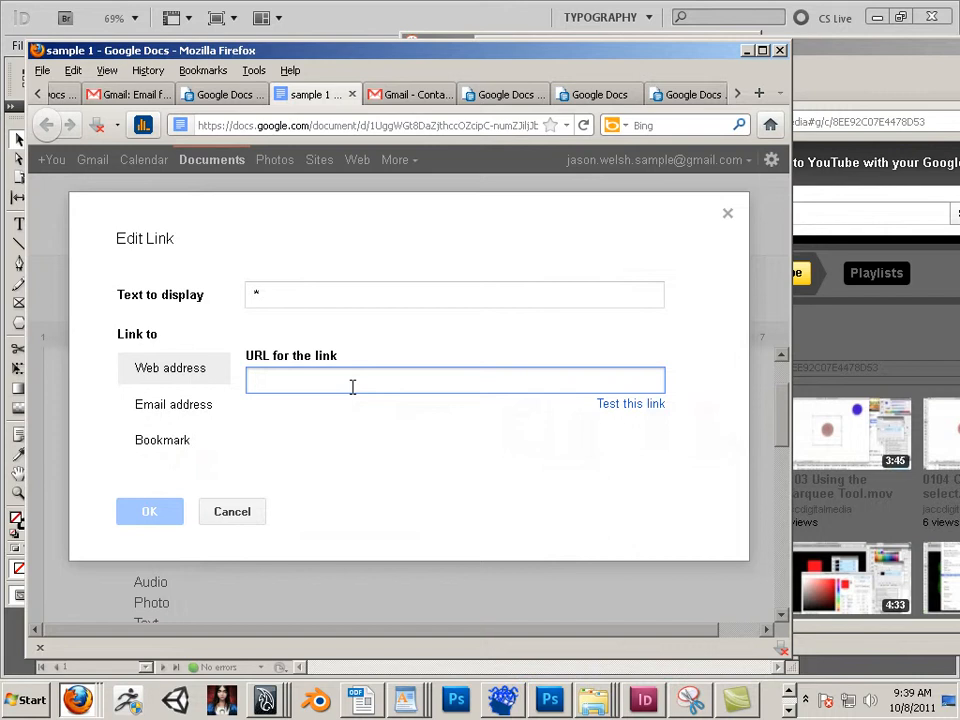
key("ctrl+v")
left_click(163, 512)
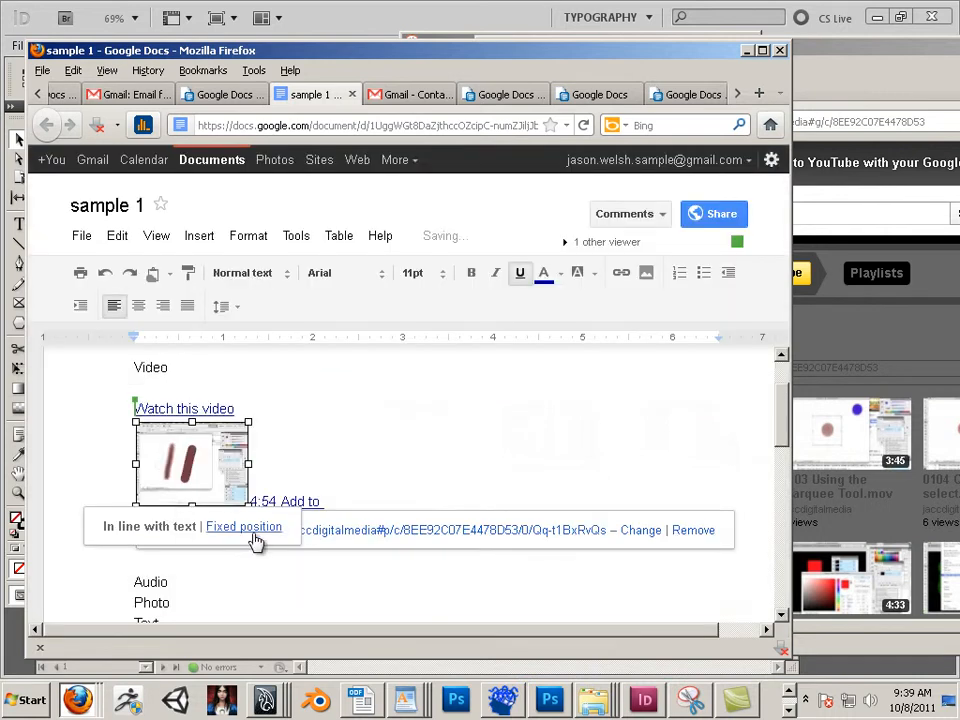
Step: Check the links, then select and delete the "Watch this video" link together with the thumbnail
left_click(319, 591)
left_click(213, 471)
left_click(384, 491)
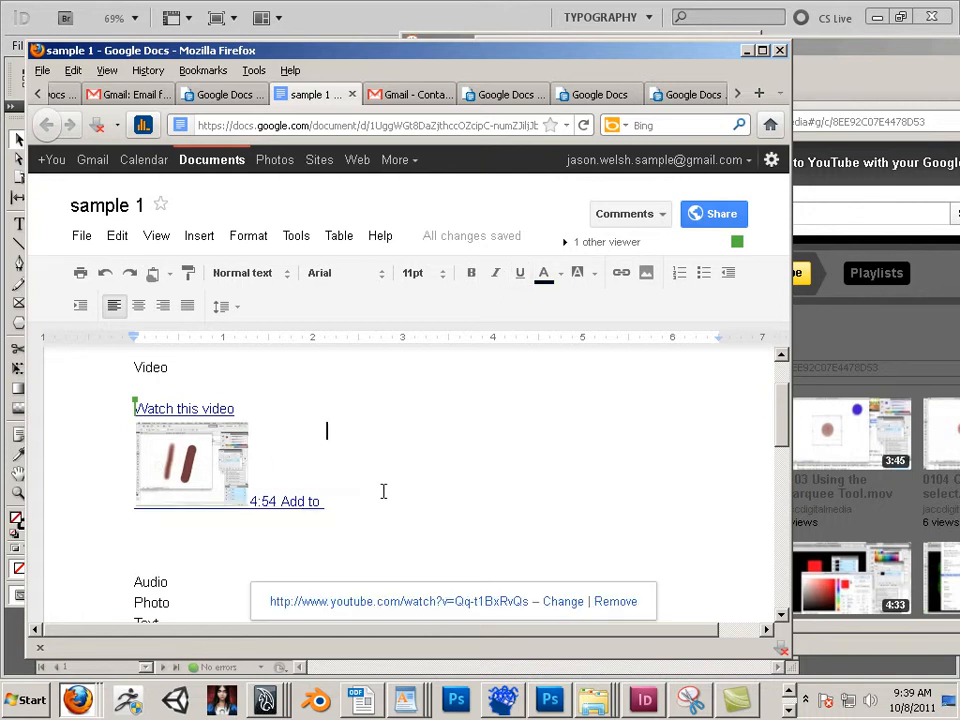
left_click_drag(384, 509, 119, 414)
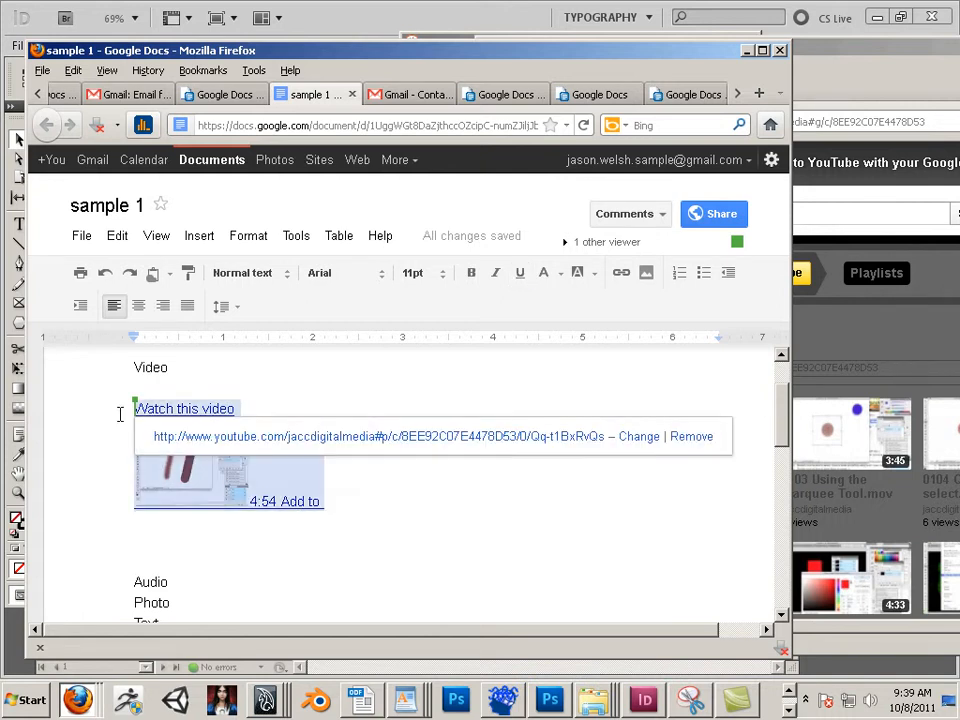
key("Delete")
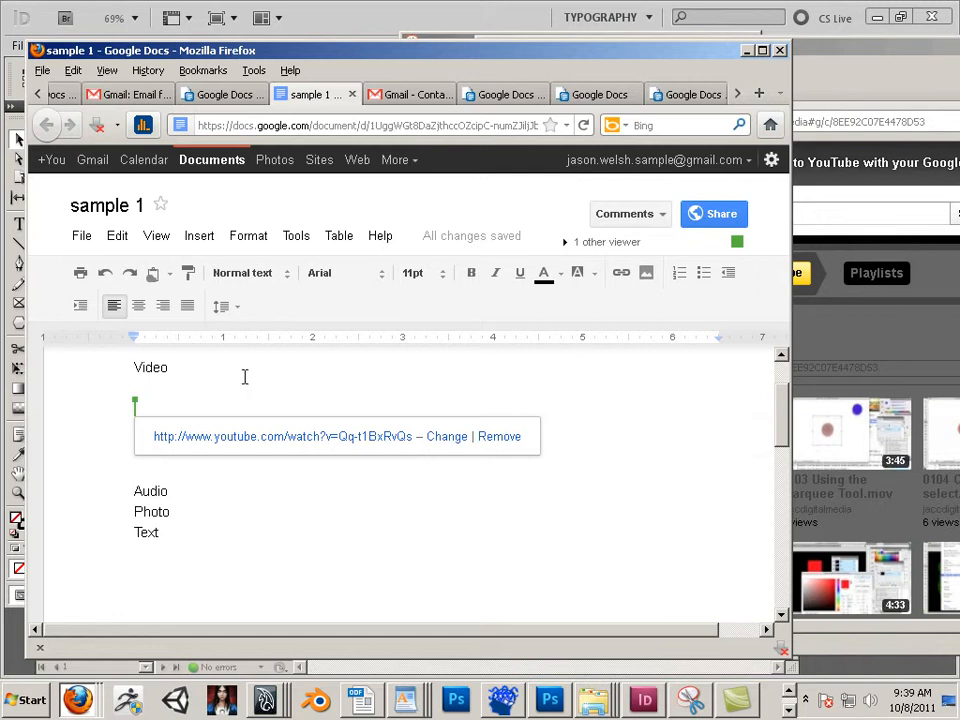
Step: Delete the leftover empty lines between Video and Audio
left_click_drag(412, 485, 118, 384)
double_click(208, 453)
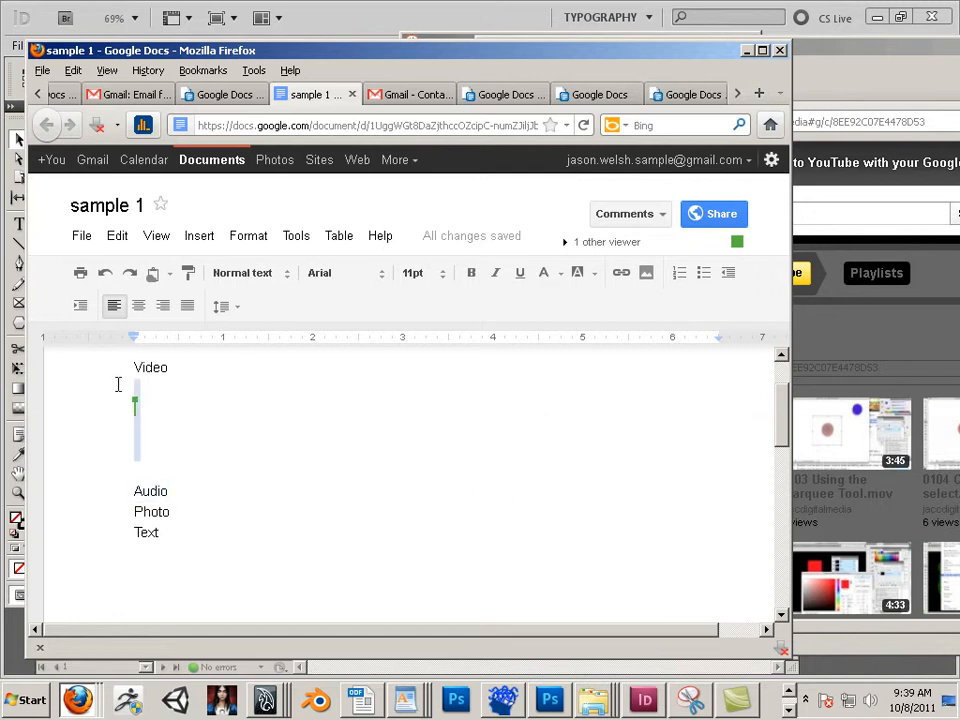
key("Delete")
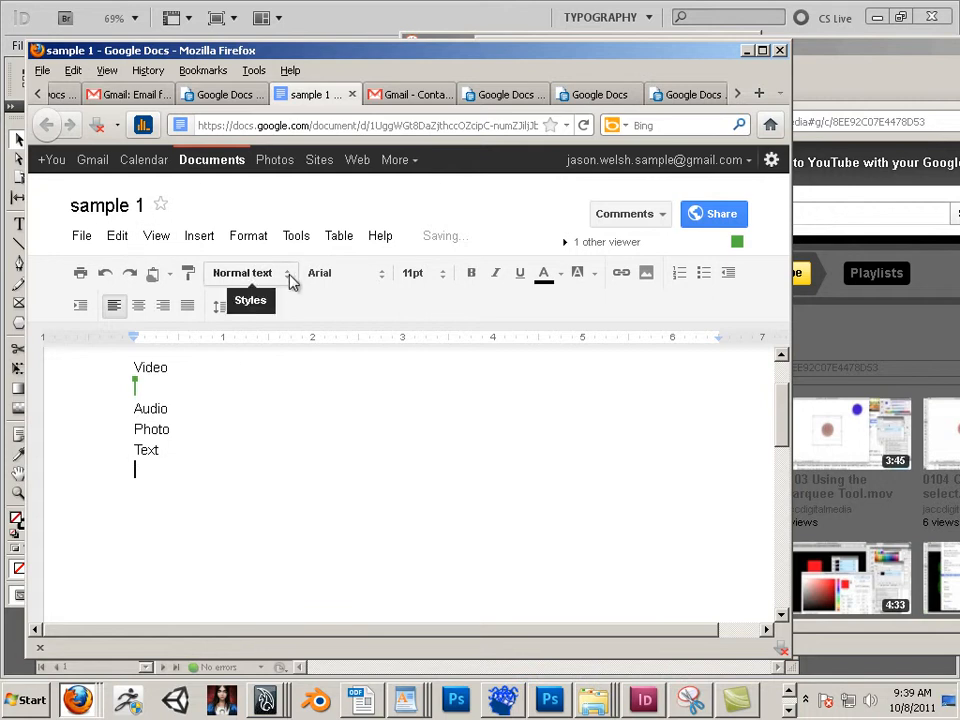
left_click_drag(186, 407, 127, 408)
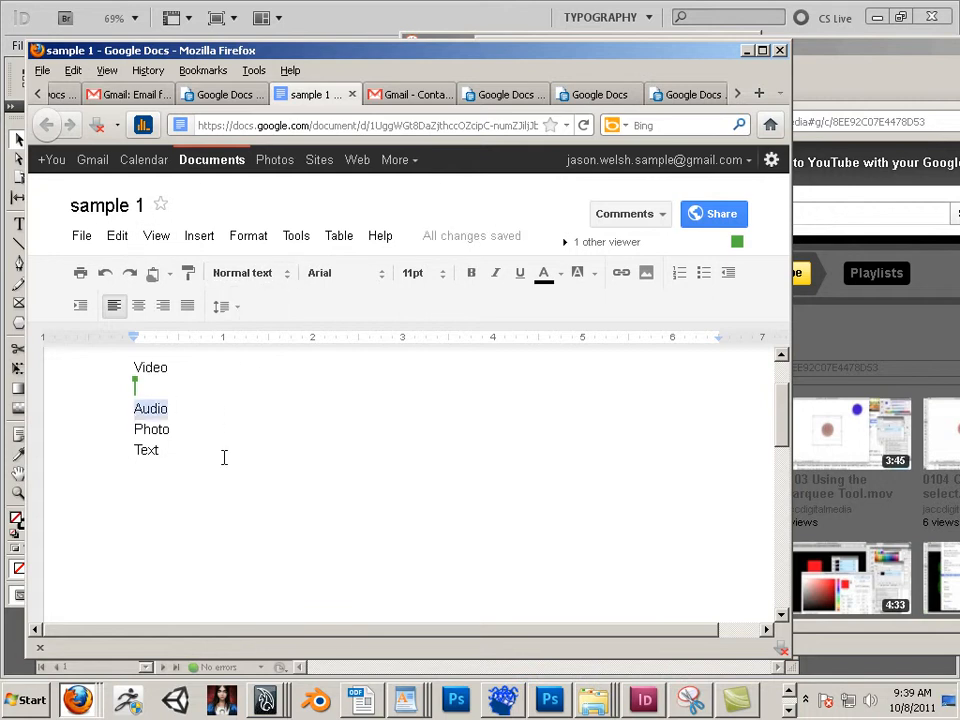
left_click(825, 65)
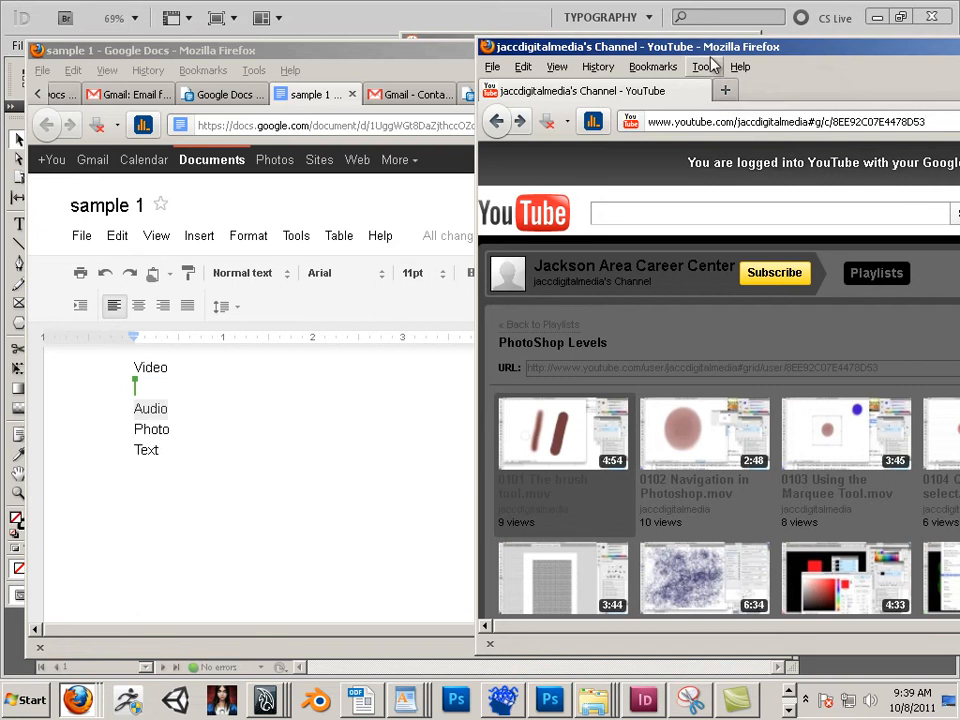
left_click_drag(711, 51, 522, 175)
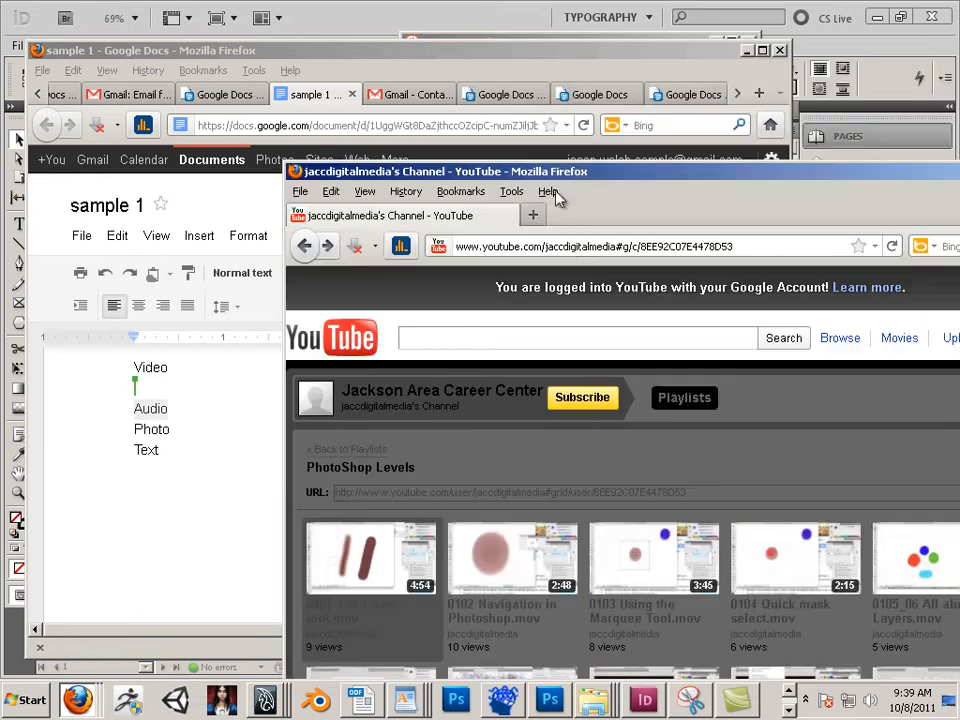
double_click(588, 247)
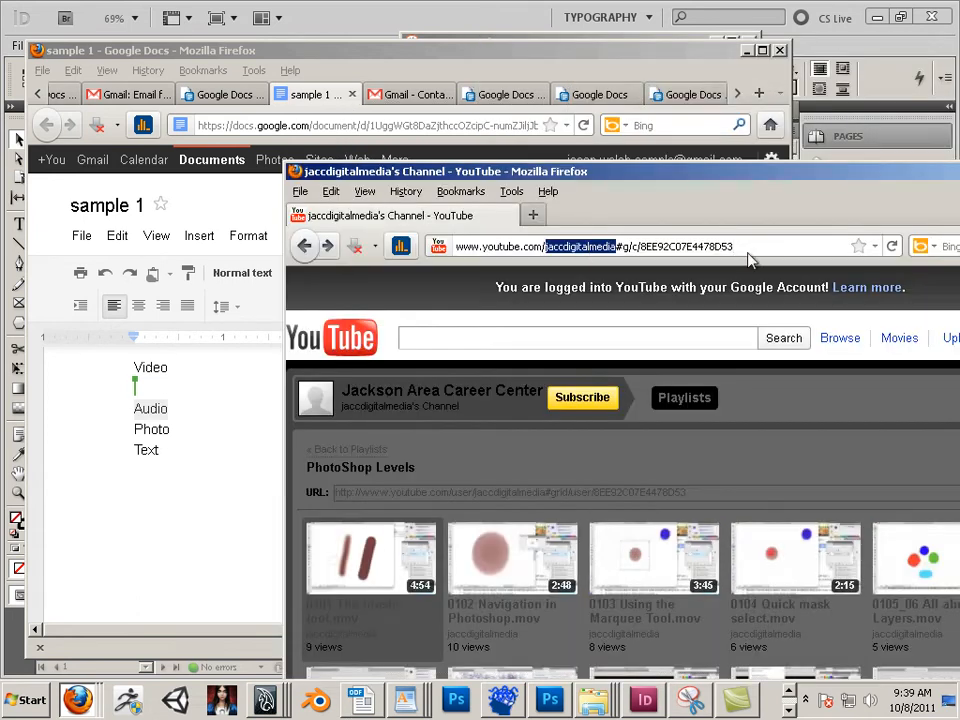
key("ctrl+a")
left_click_drag(561, 171, 335, 112)
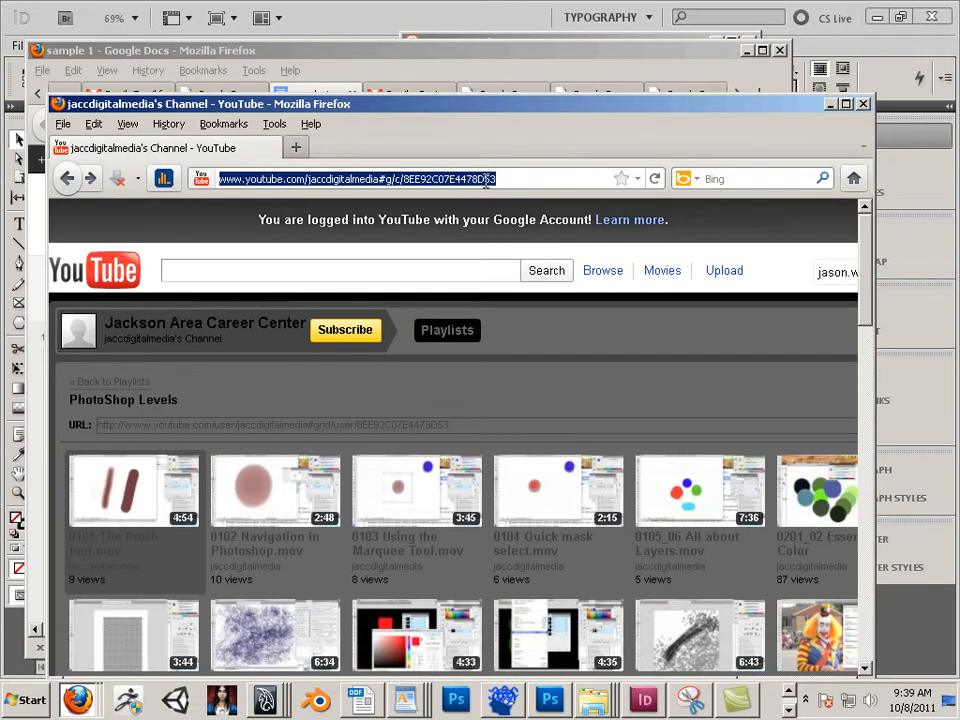
type("w")
key("BackSpace")
type("www.")
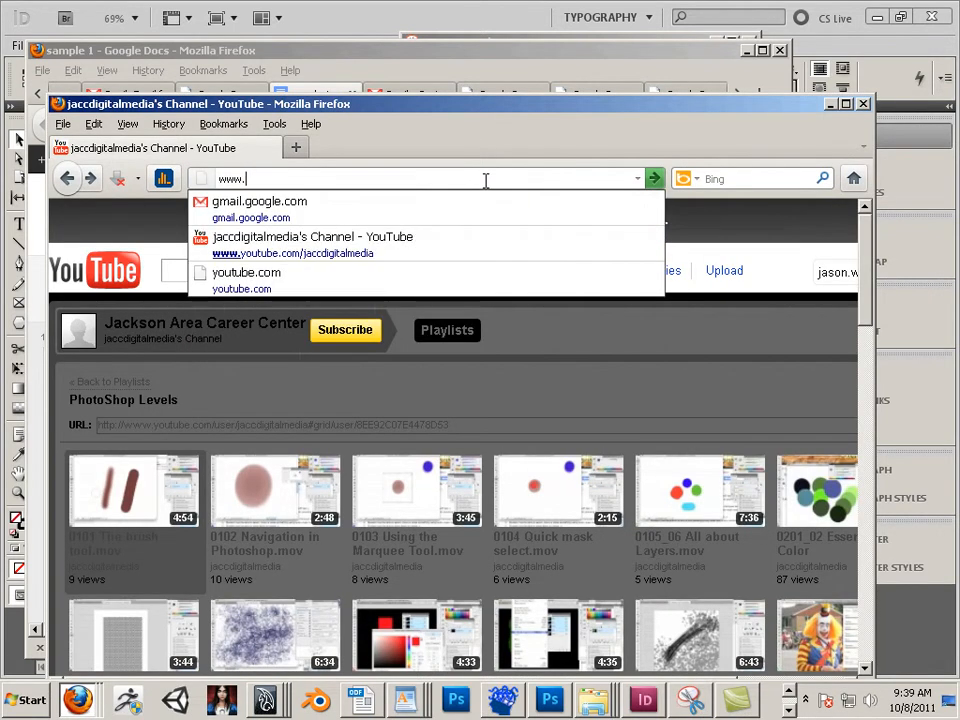
type("google.com")
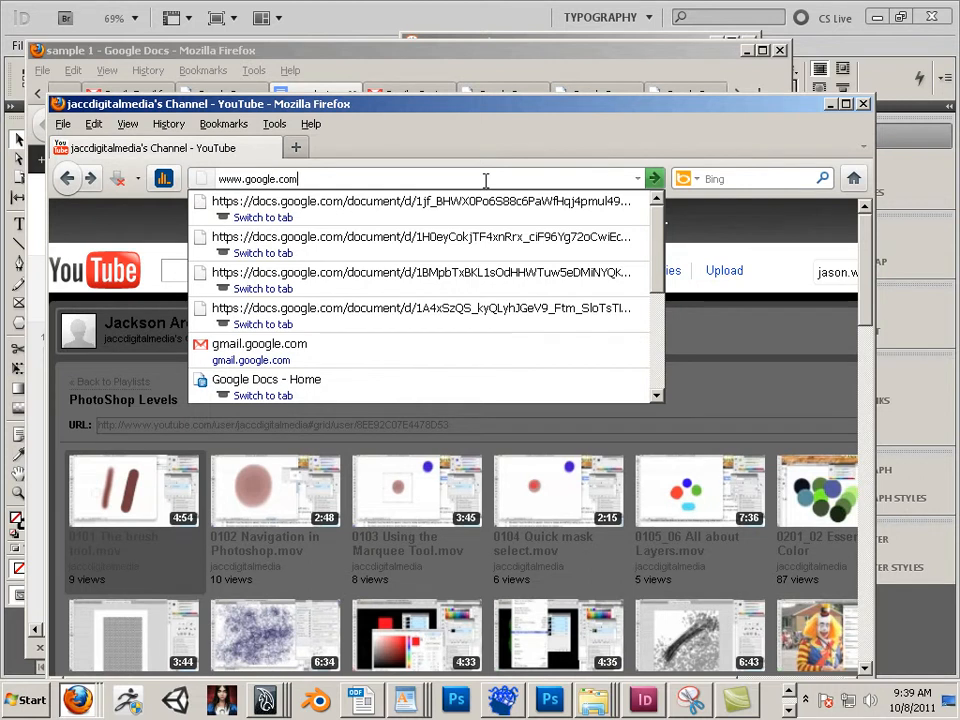
key("Return")
Step: Search Google for "podcast sample" and open the PodOmatic sample podcast page
type("po")
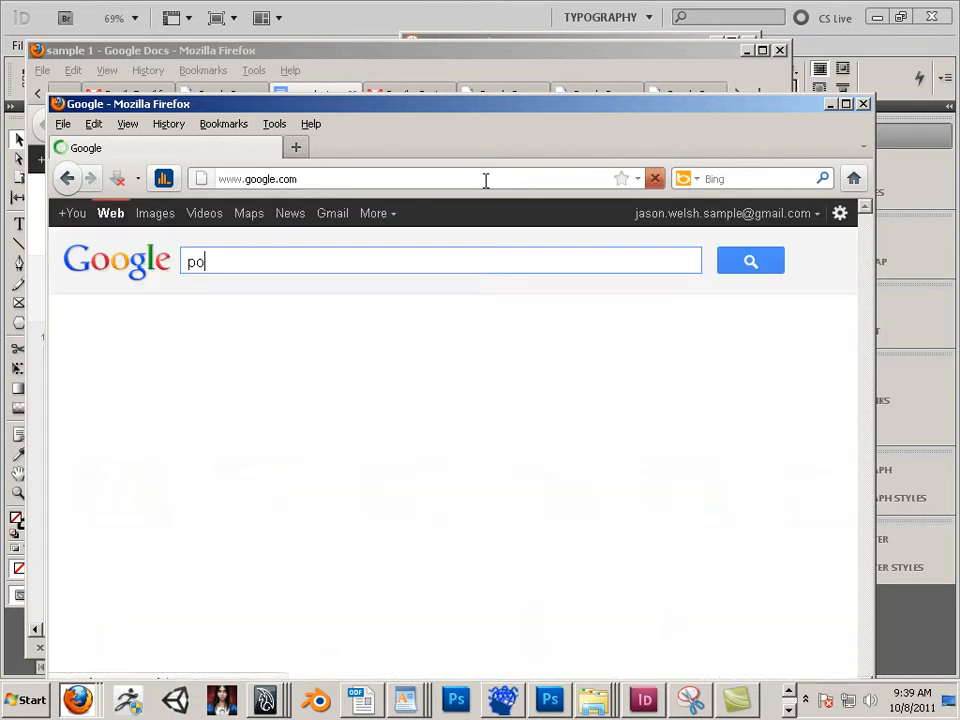
type("dcast sample")
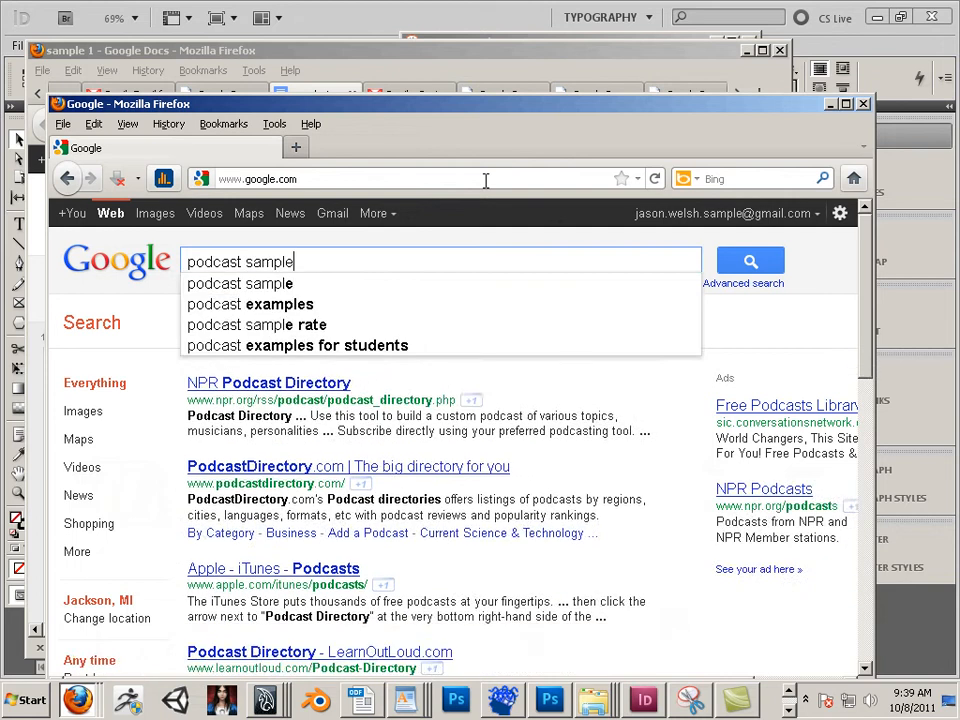
key("Return")
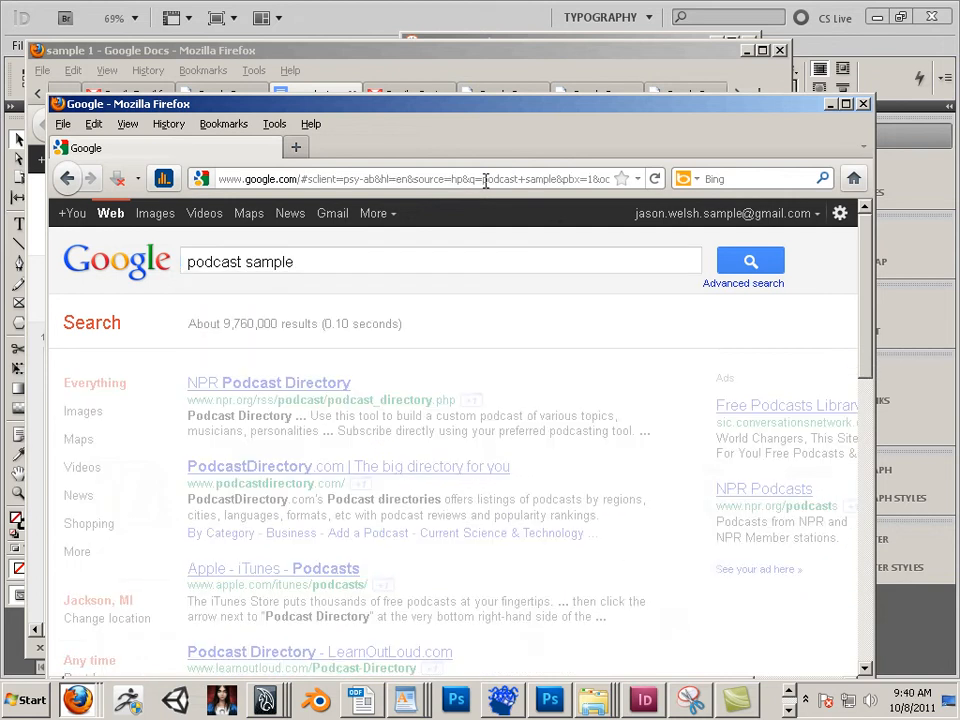
left_click(409, 389)
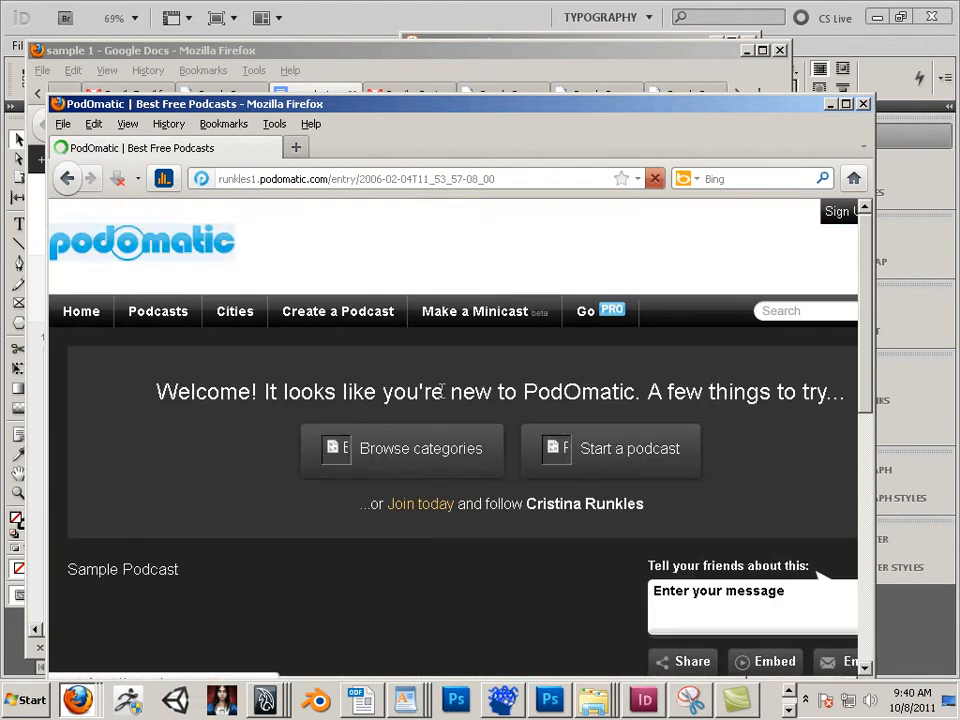
scroll(440, 390, "down", 10)
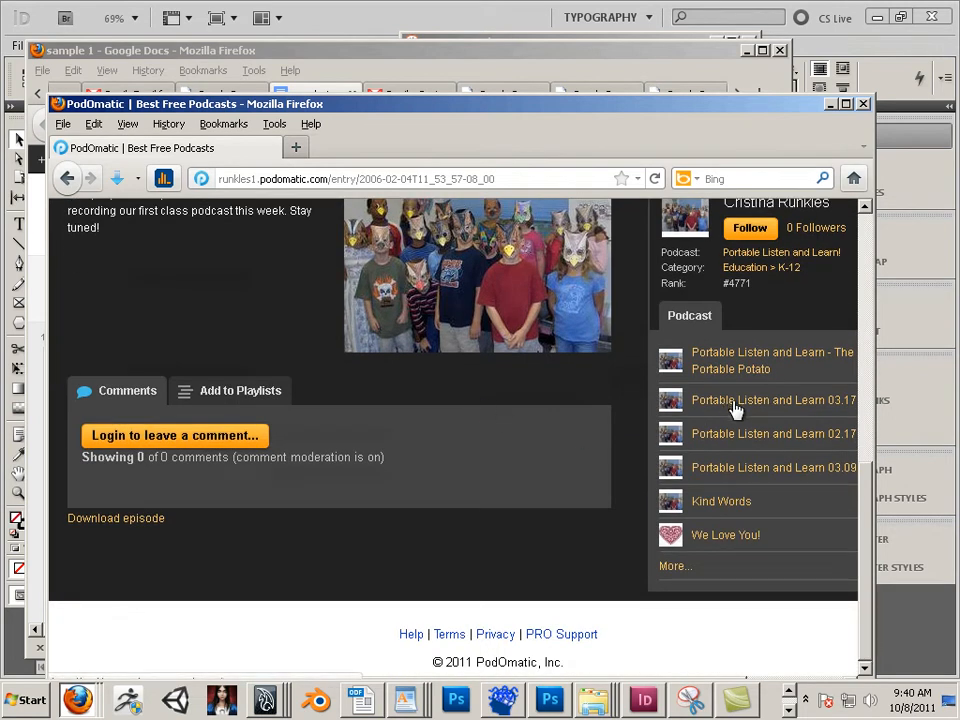
Step: Open the Portable Listen and Learn 03.17 episode and play part of it to preview
left_click(735, 410)
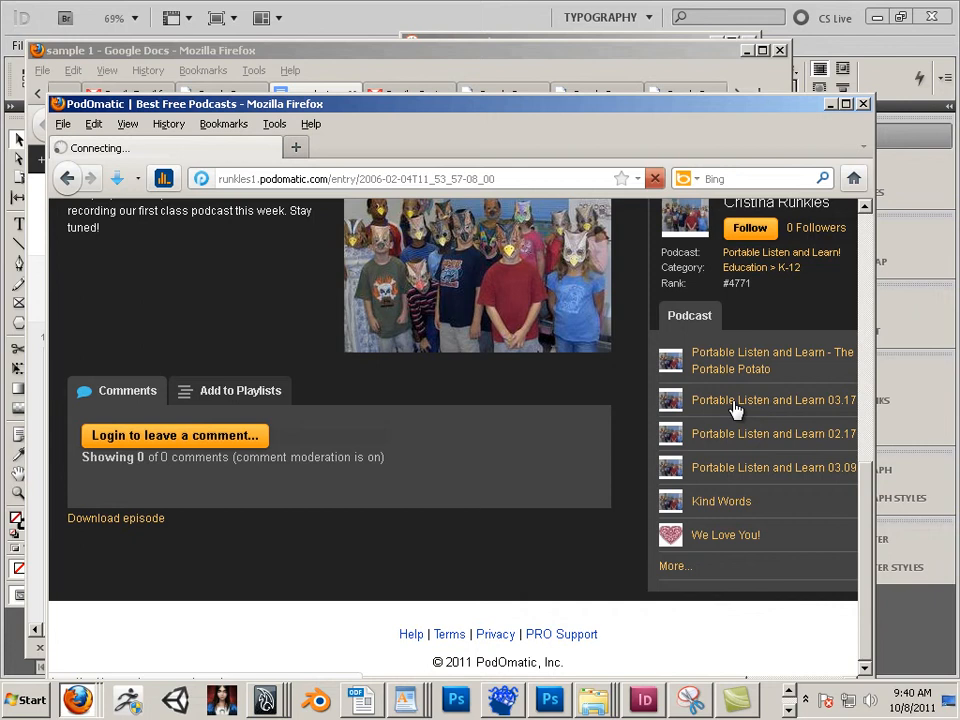
scroll(420, 418, "down", 5)
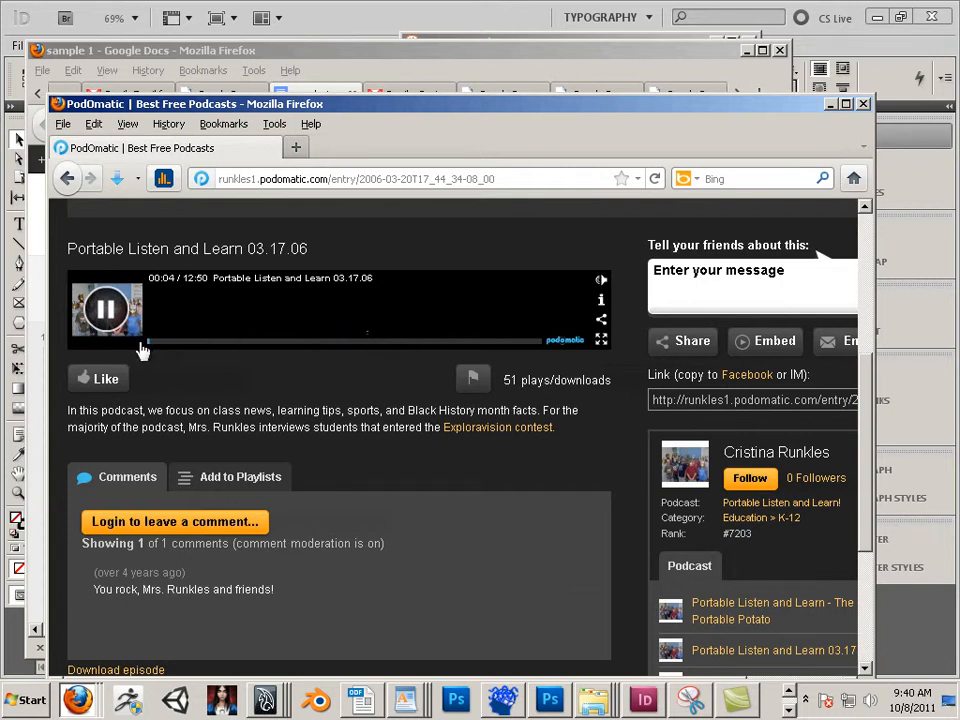
left_click(157, 344)
left_click_drag(157, 346, 183, 349)
scroll(182, 349, "up", 3)
scroll(170, 346, "down", 2)
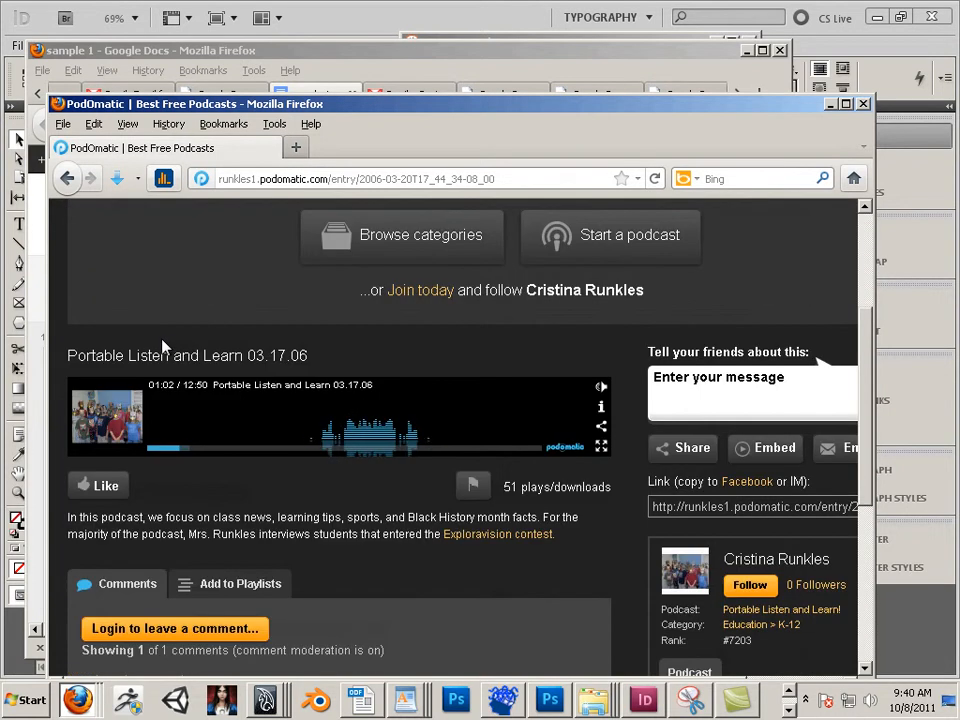
Step: Return to the Sample Podcast page and copy the episode link shown in its player
left_click(66, 177)
scroll(204, 347, "up", 5)
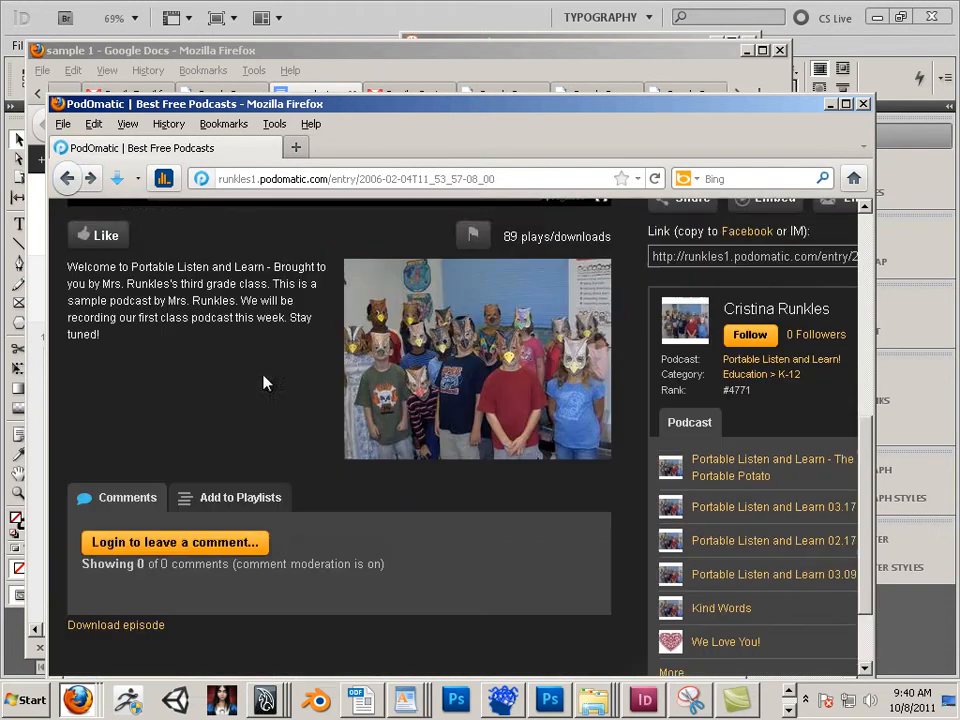
scroll(328, 386, "down", 1)
scroll(433, 386, "up", 1)
left_click(601, 392)
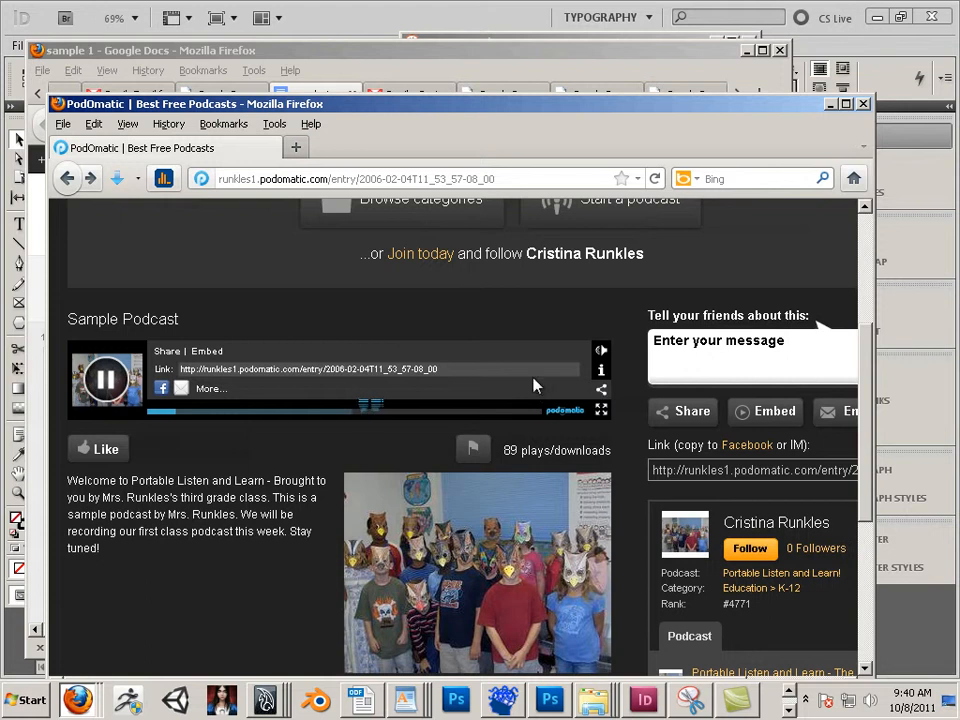
left_click_drag(492, 370, 200, 370)
key("ctrl+c")
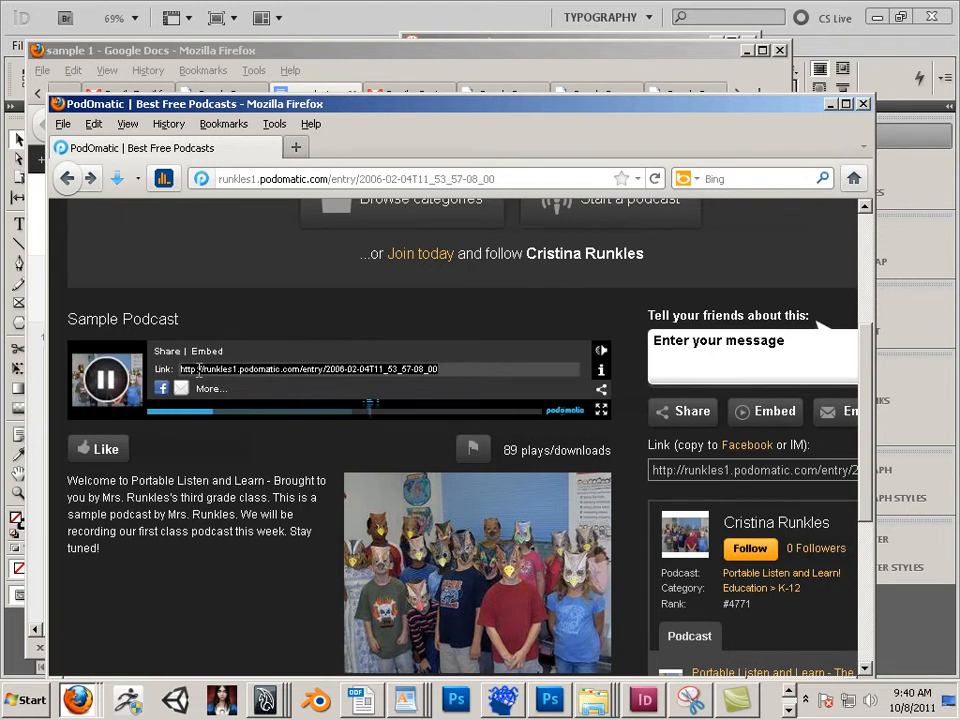
Step: Close the podcast window and hyperlink the selected Audio entry to the copied PodOmatic sample podcast URL
left_click(866, 105)
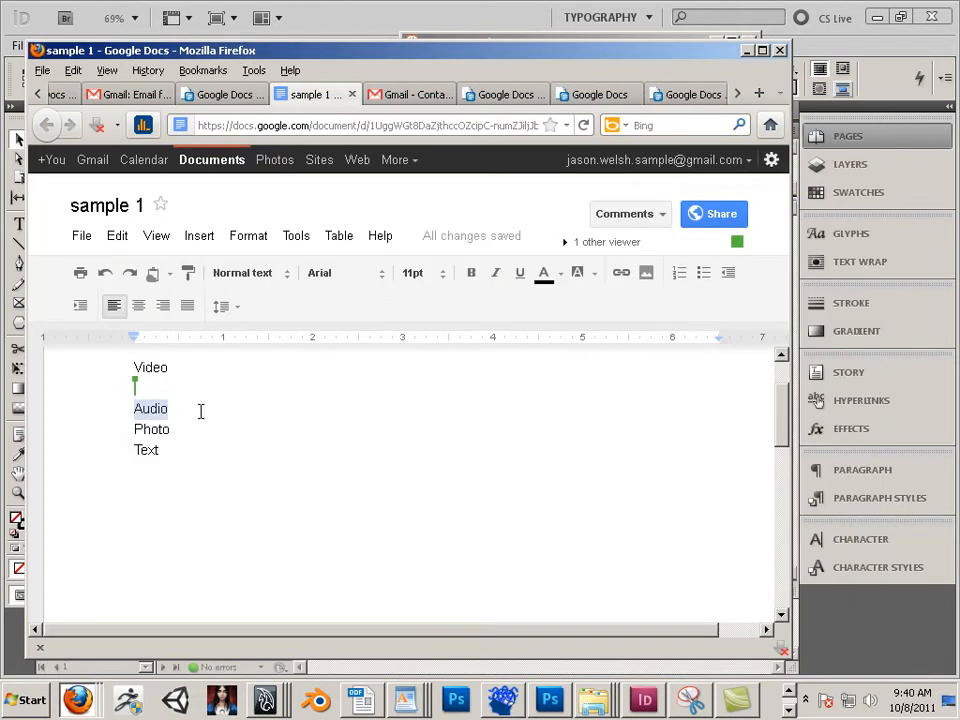
left_click(621, 274)
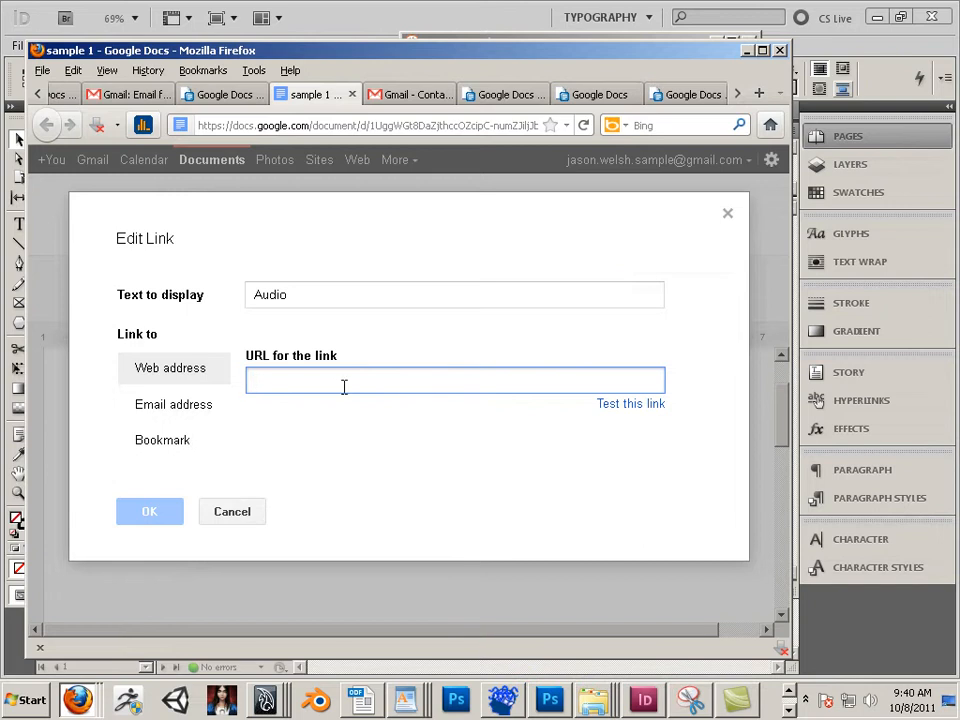
key("ctrl+v")
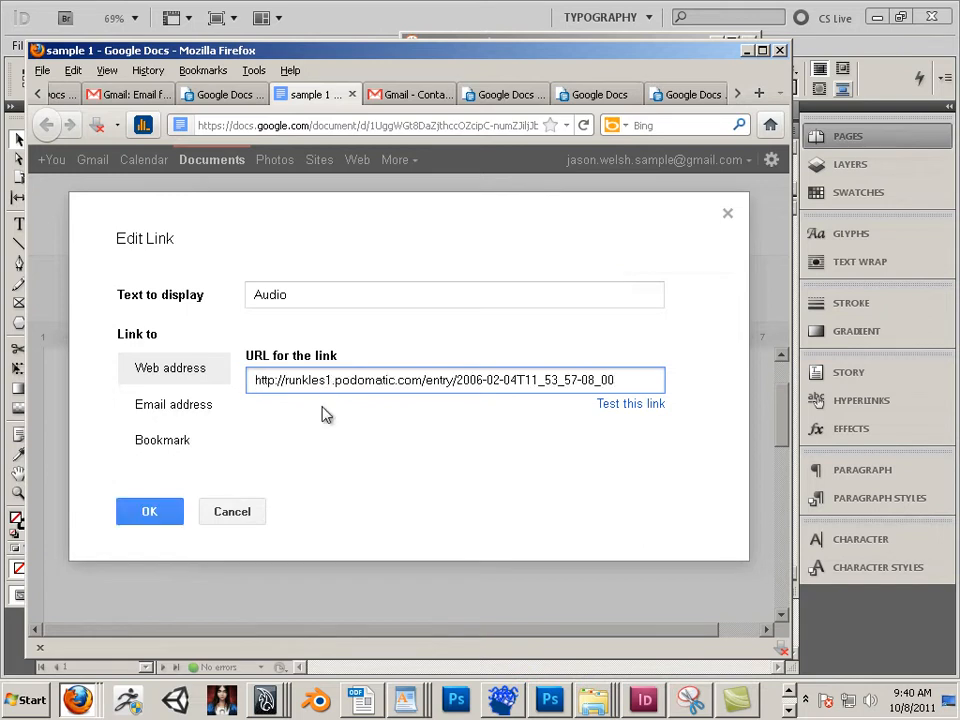
left_click(182, 507)
Step: Test the Audio link by opening its URL in a new tab, then close that tab
left_click(296, 489)
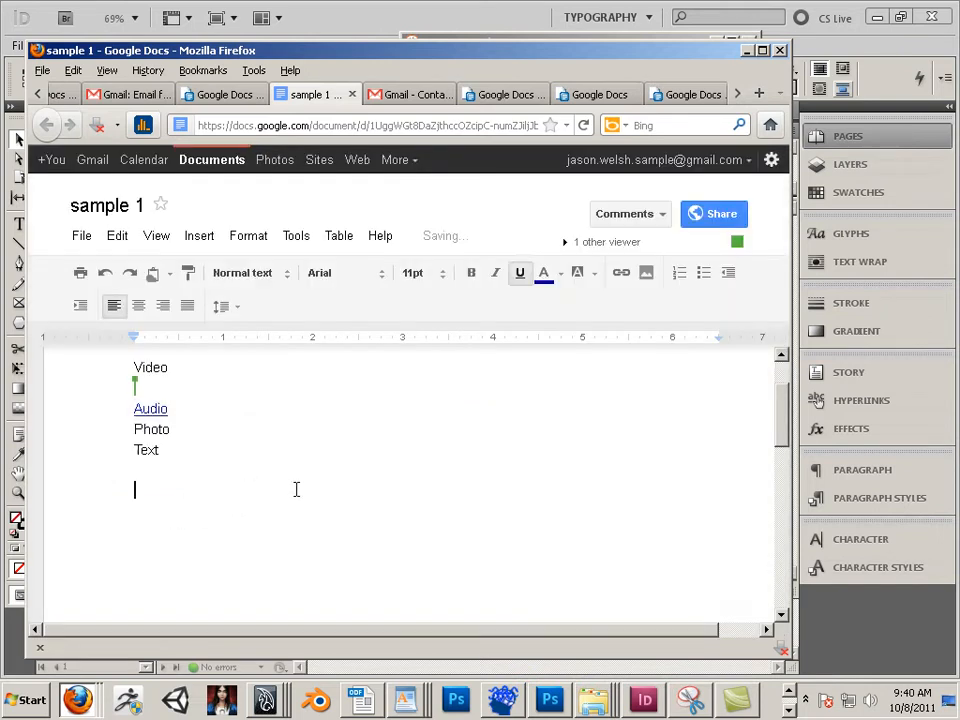
left_click(157, 409)
left_click(208, 437)
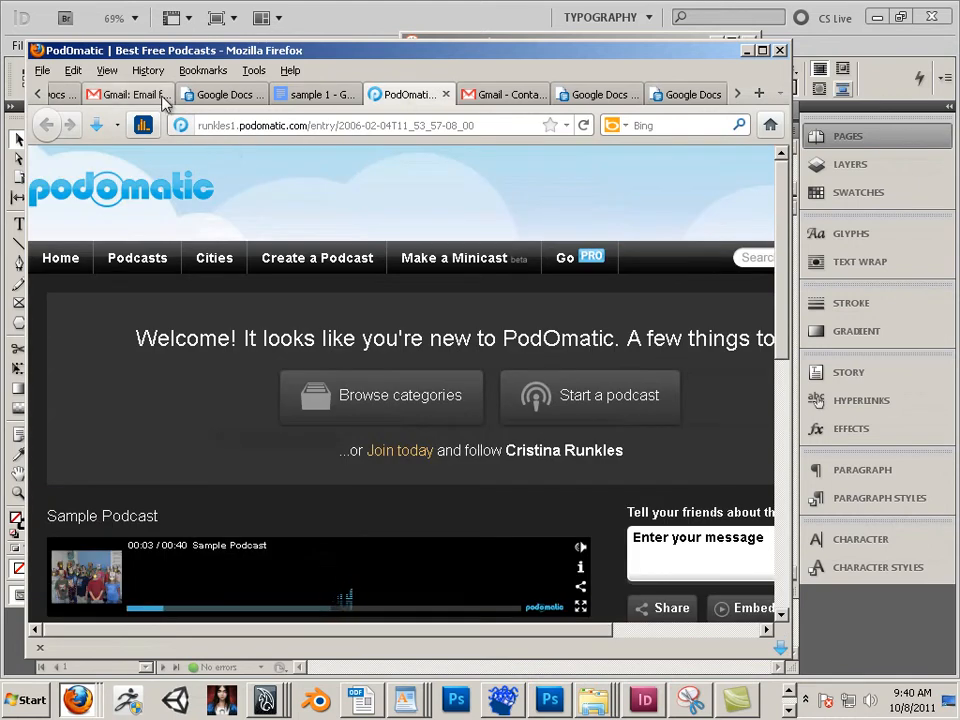
left_click(446, 94)
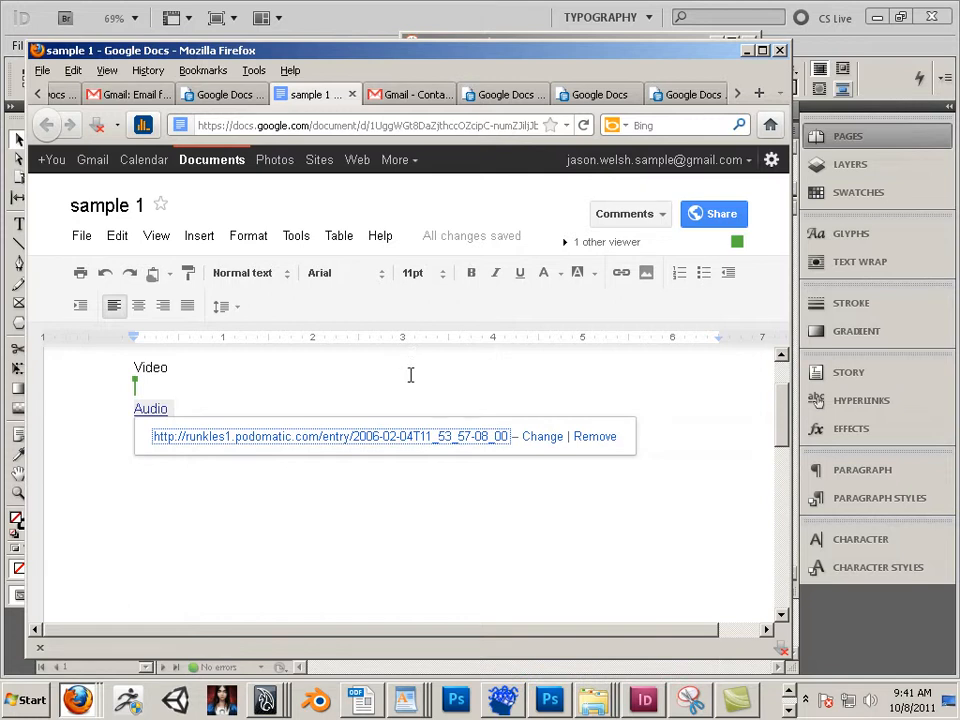
scroll(281, 371, "up", 2)
scroll(281, 371, "down", 2)
scroll(346, 408, "down", 2)
scroll(551, 474, "up", 1)
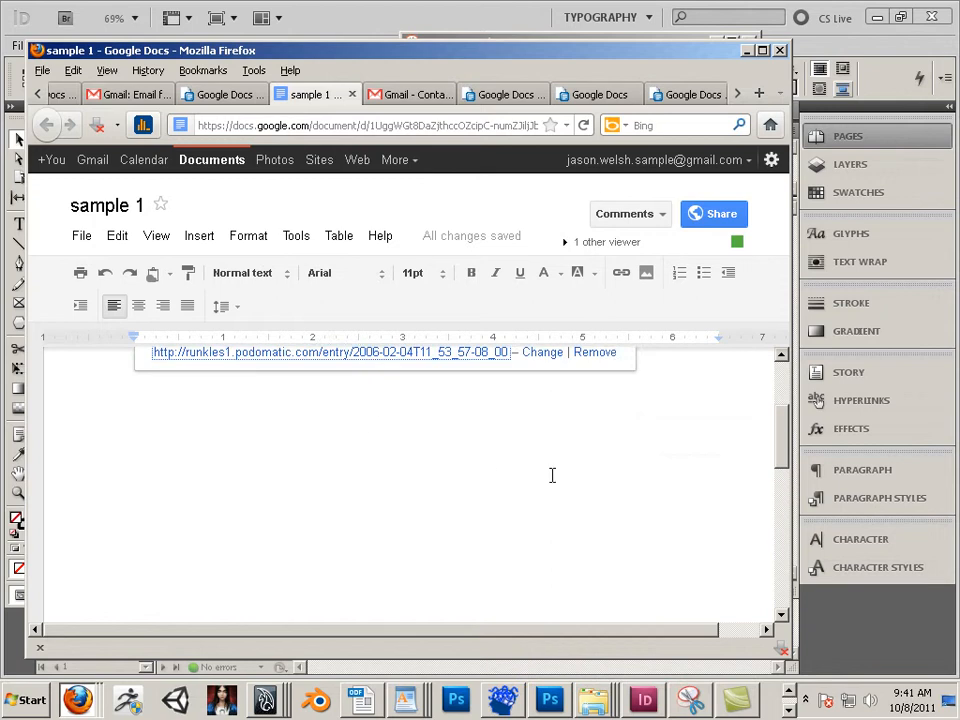
left_click(663, 405)
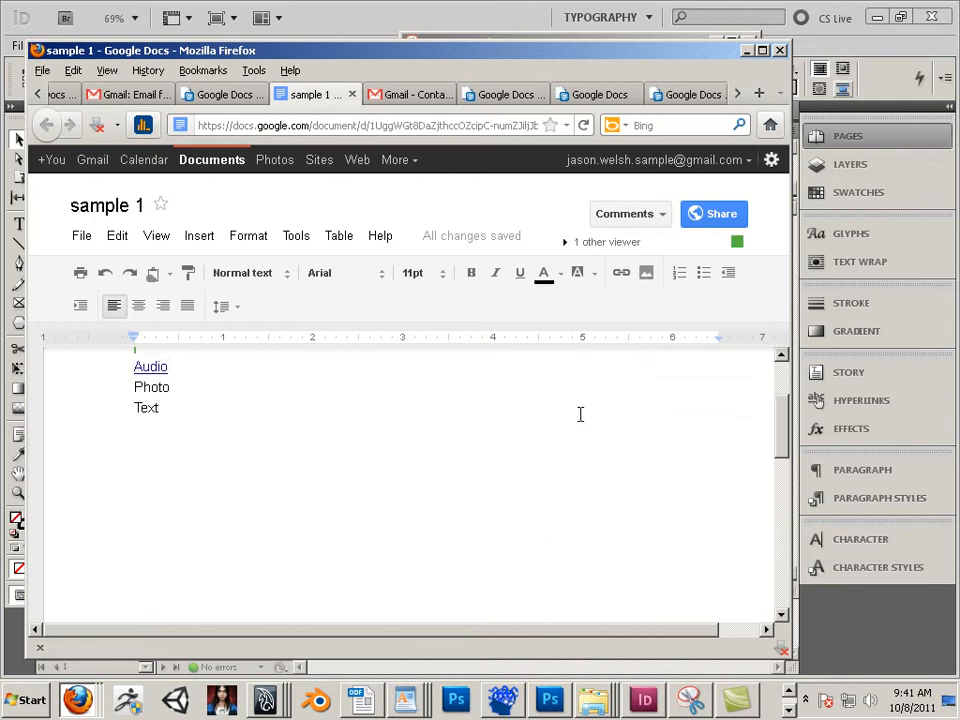
scroll(163, 404, "up", 2)
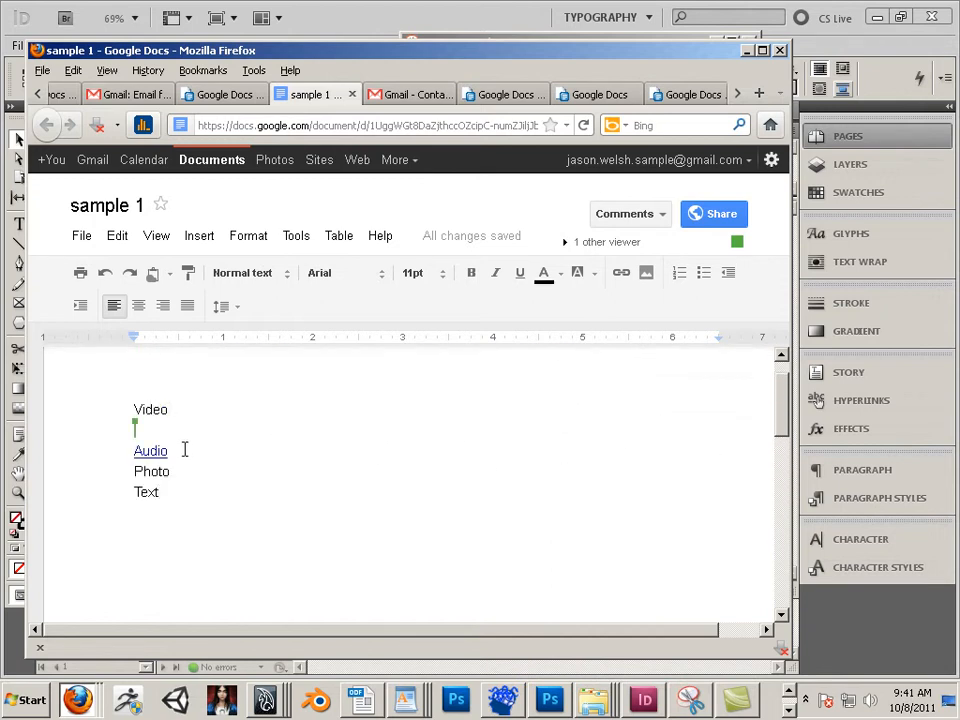
left_click(184, 450)
left_click(199, 508)
double_click(168, 470)
left_click(151, 434)
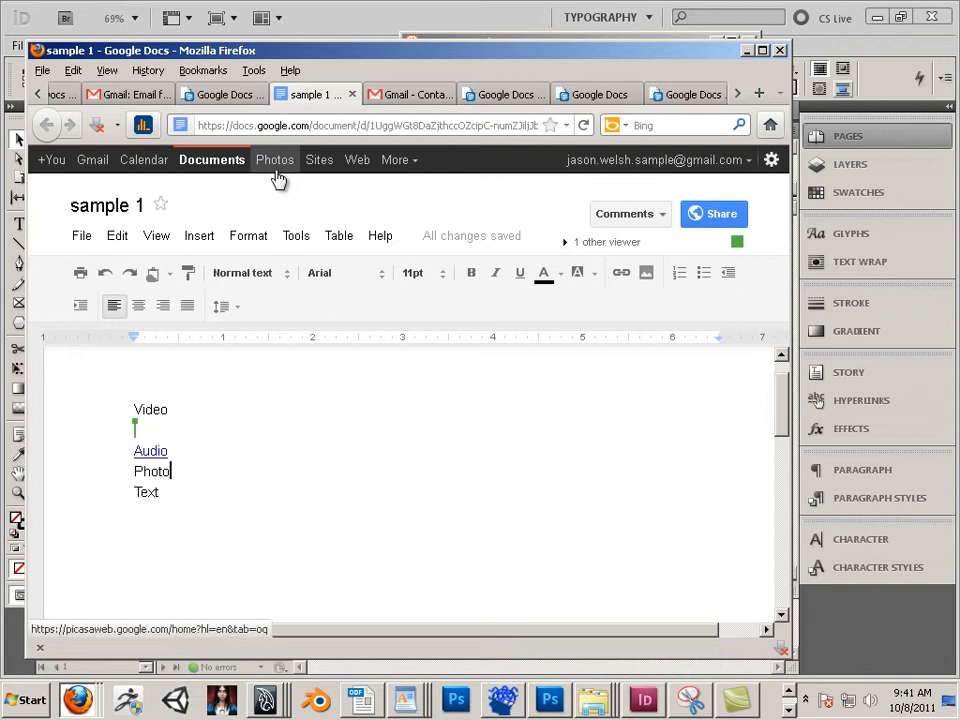
left_click(78, 700)
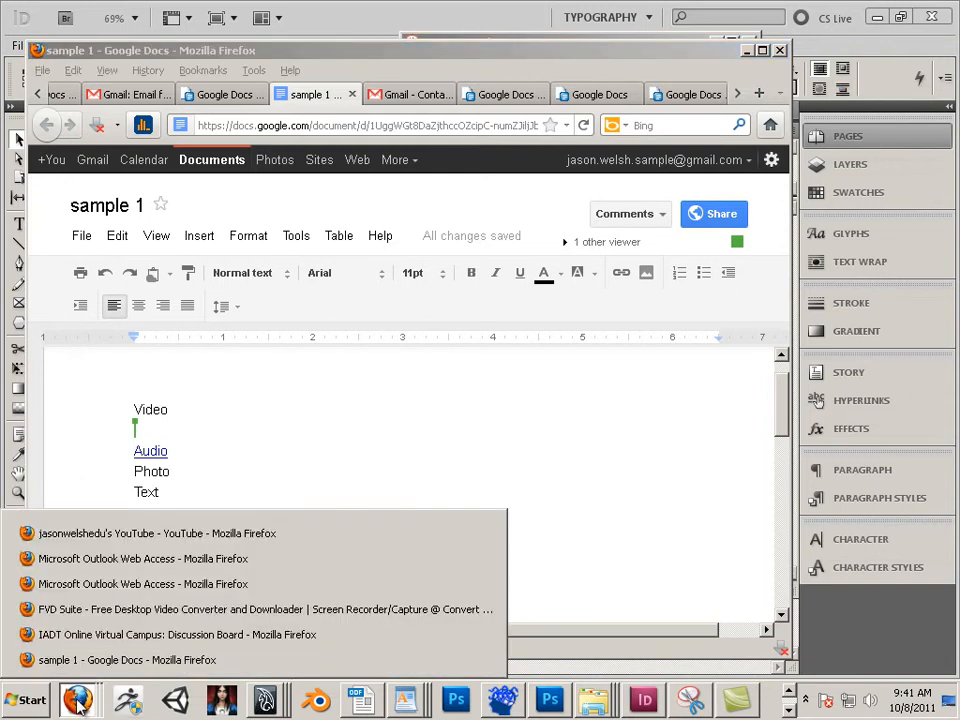
left_click(123, 589)
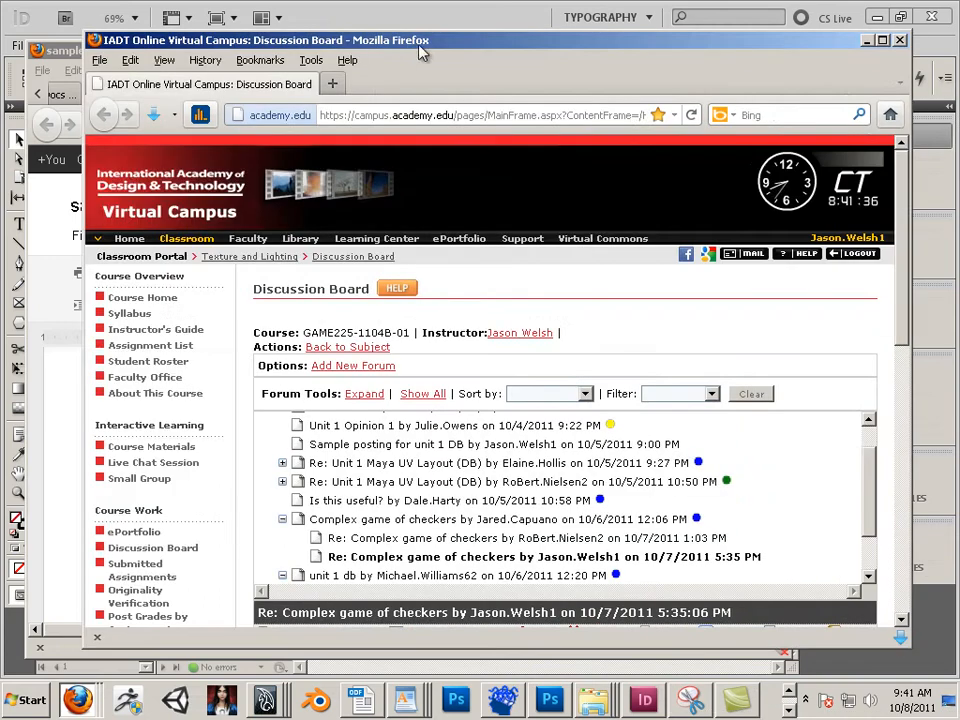
left_click(365, 114)
type("www")
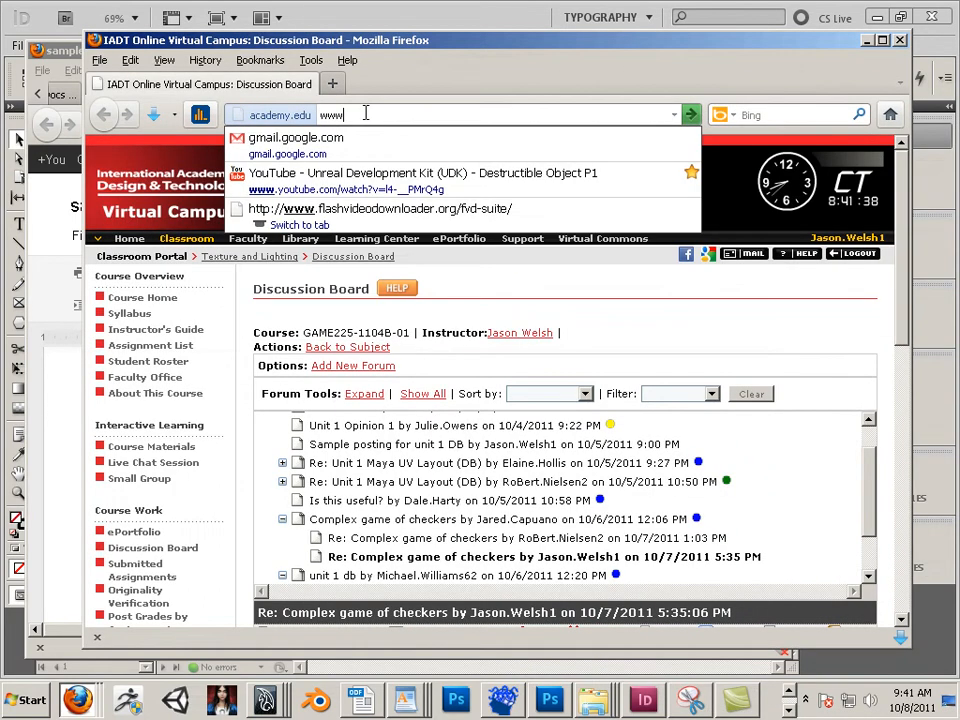
type(".google.c")
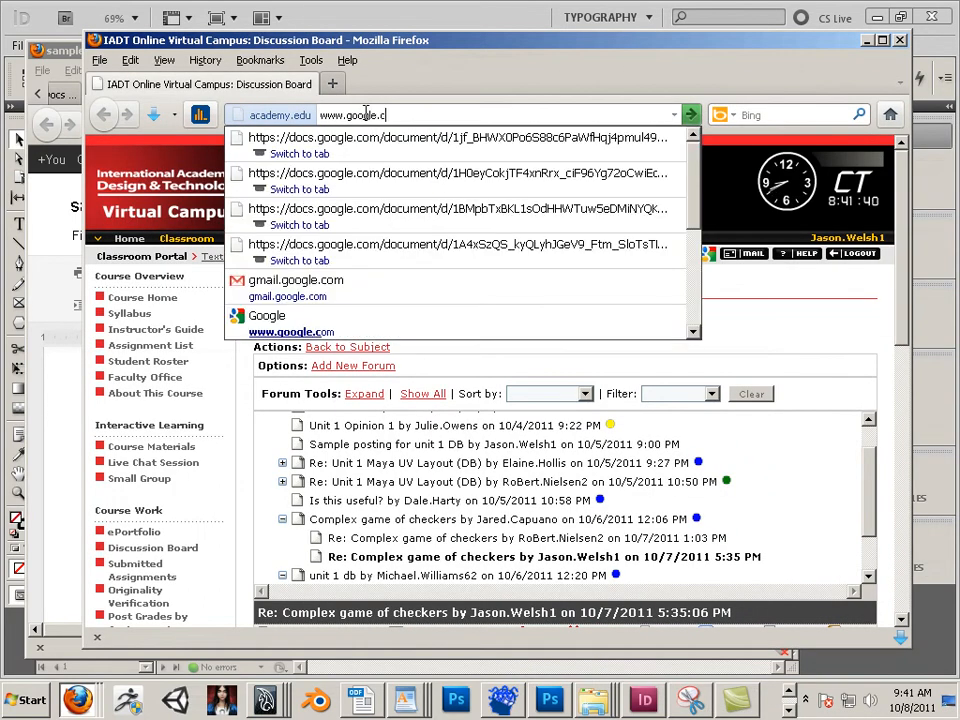
type("om")
key("Return")
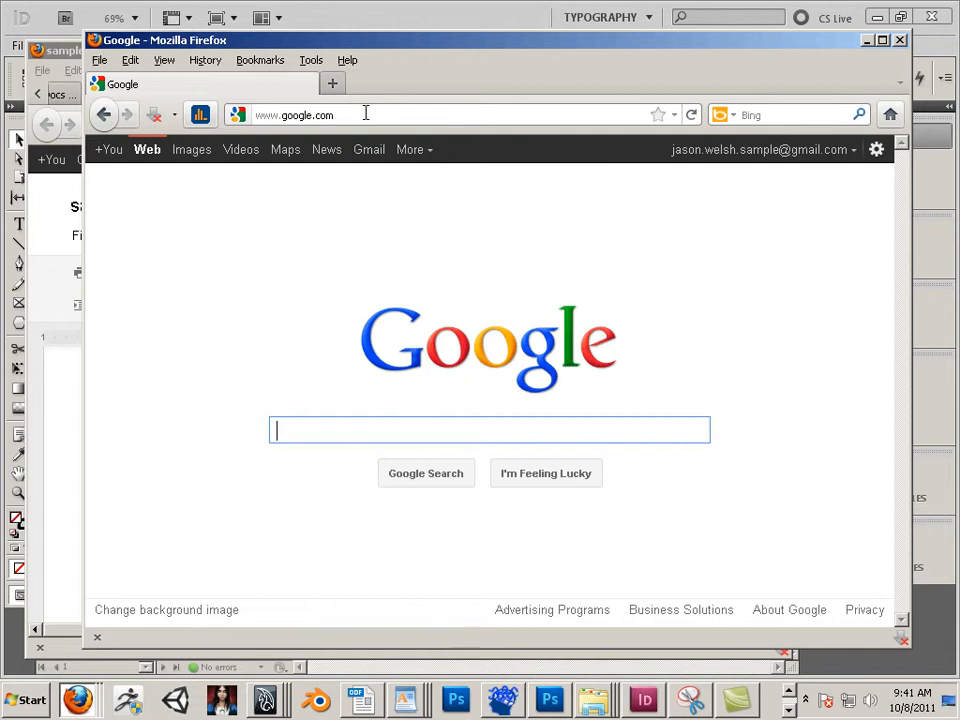
Step: Search Google Images for "cat" and open the full-size Cat3.jpg image
type("cat")
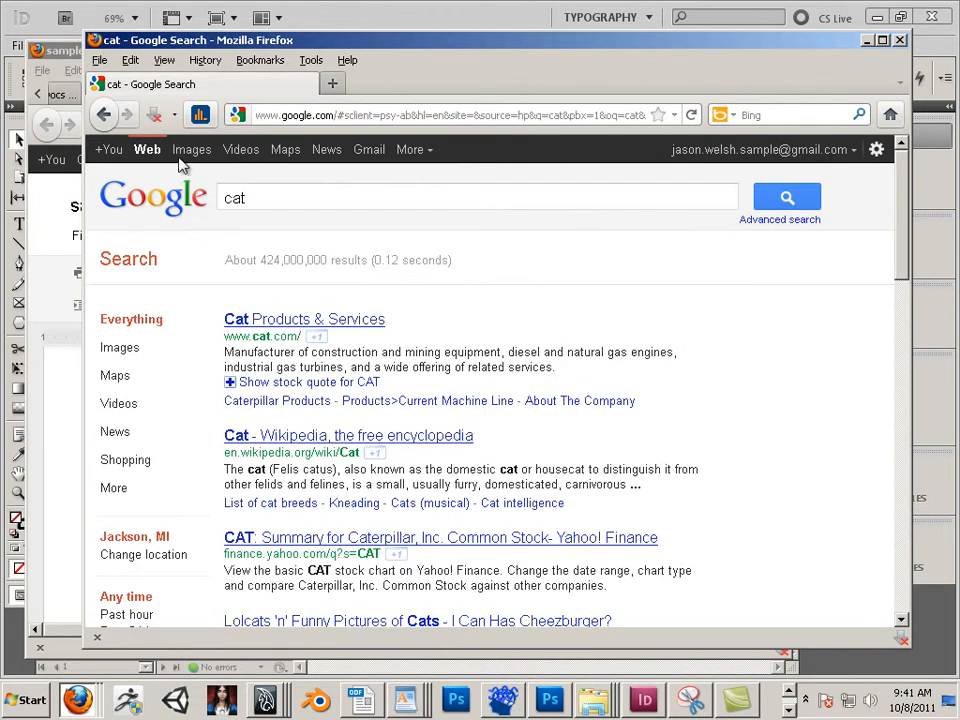
left_click(194, 152)
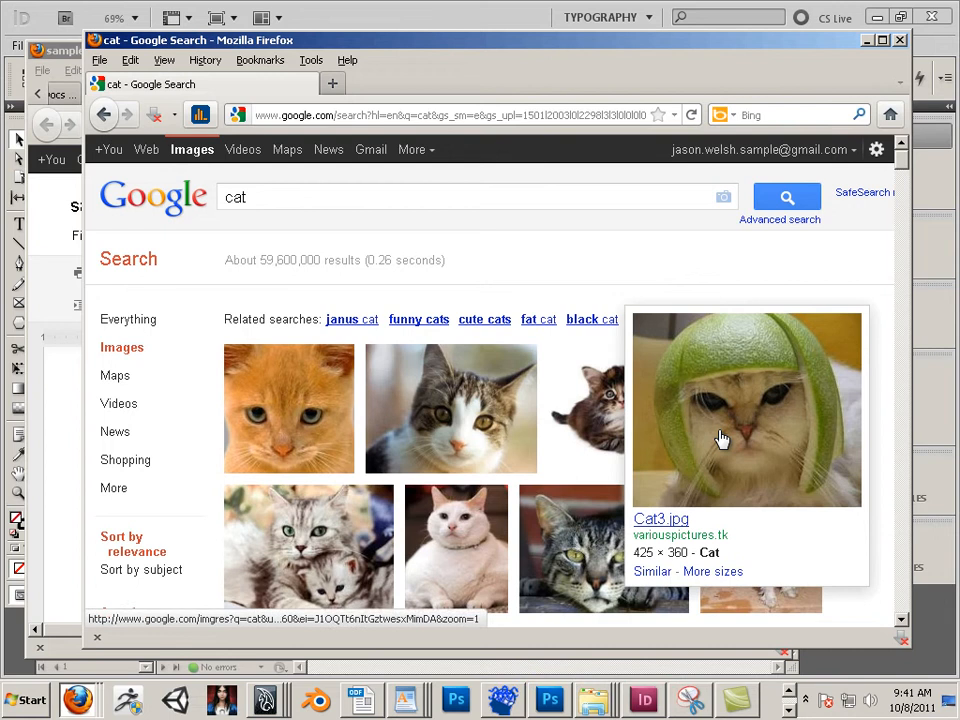
left_click(720, 439)
left_click(680, 254)
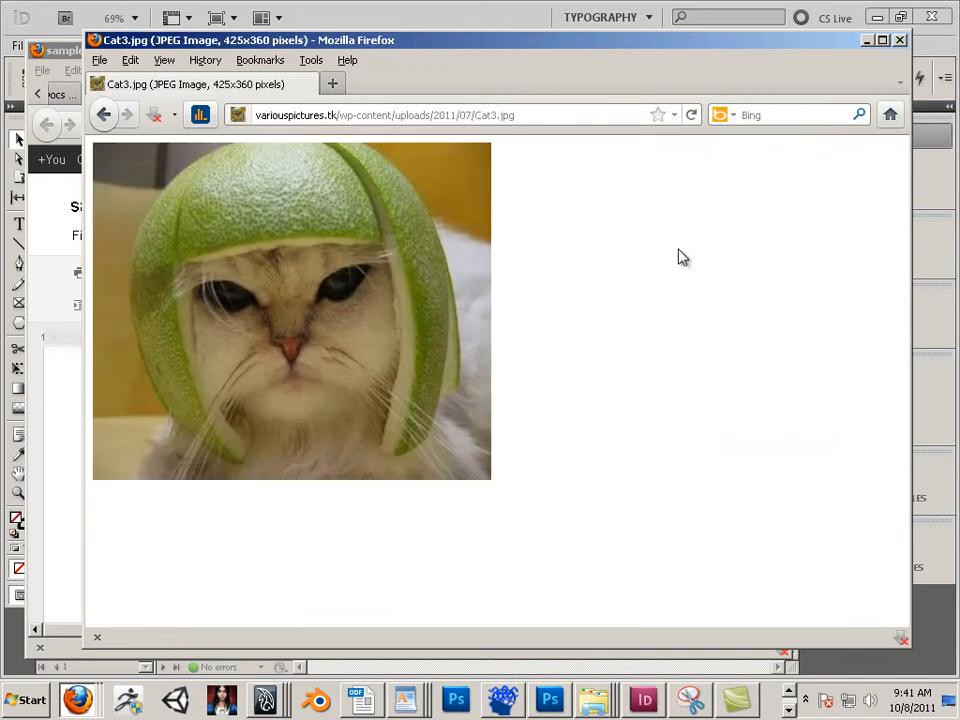
Step: Save the cat image to the Desktop as Cat3.jpg
right_click(341, 298)
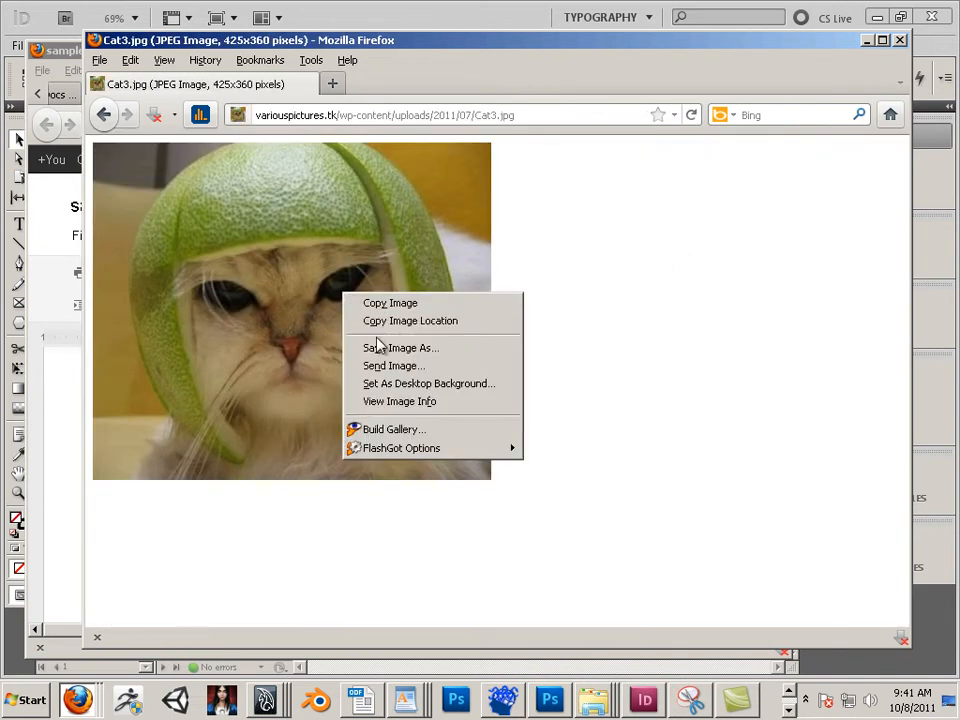
left_click(384, 347)
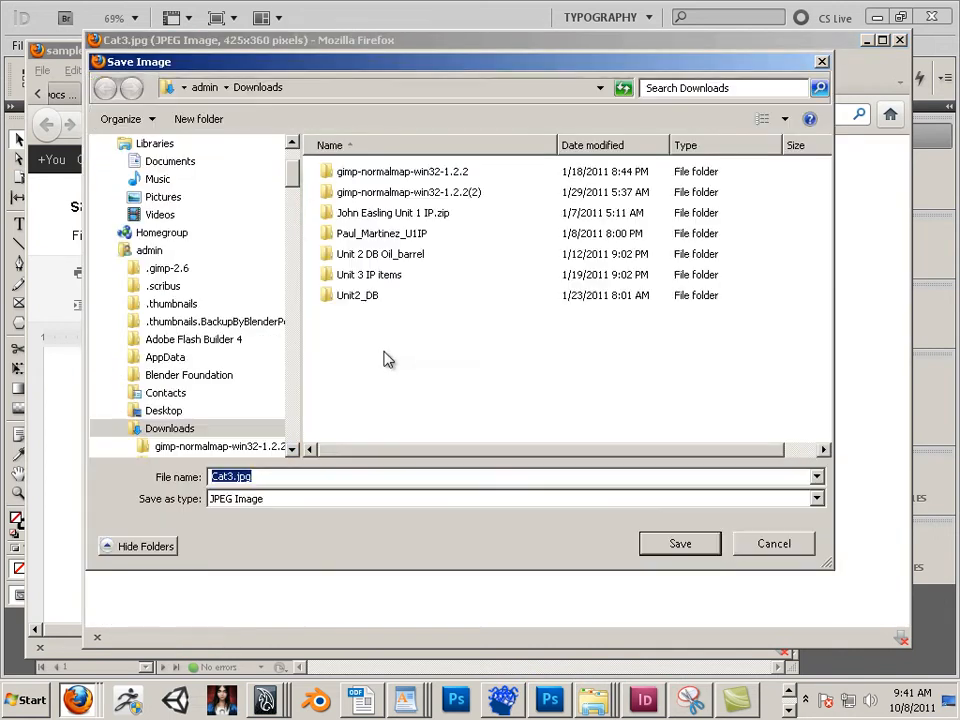
left_click_drag(294, 186, 291, 170)
left_click(152, 242)
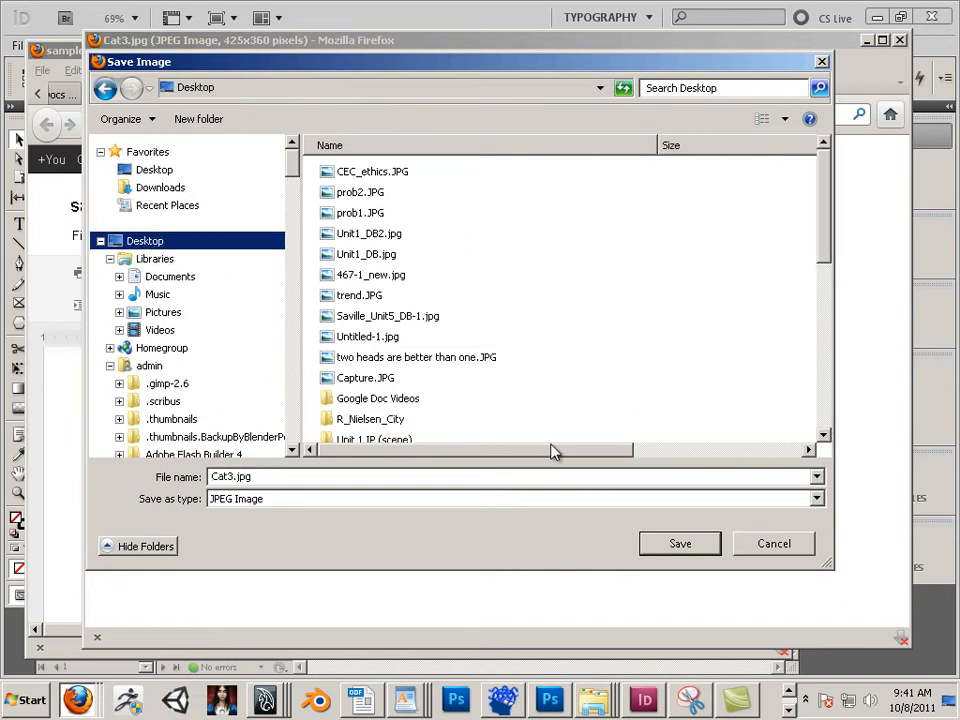
left_click(657, 546)
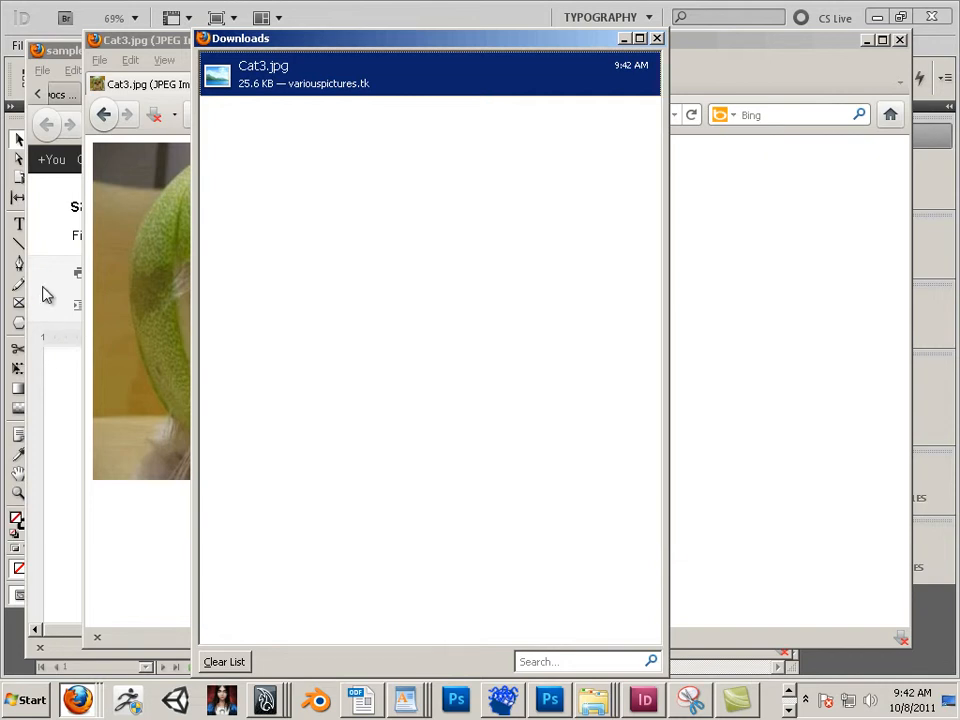
Step: Add a new line below Photo in the document and insert the Cat3.jpg image uploaded from the Desktop
left_click(66, 52)
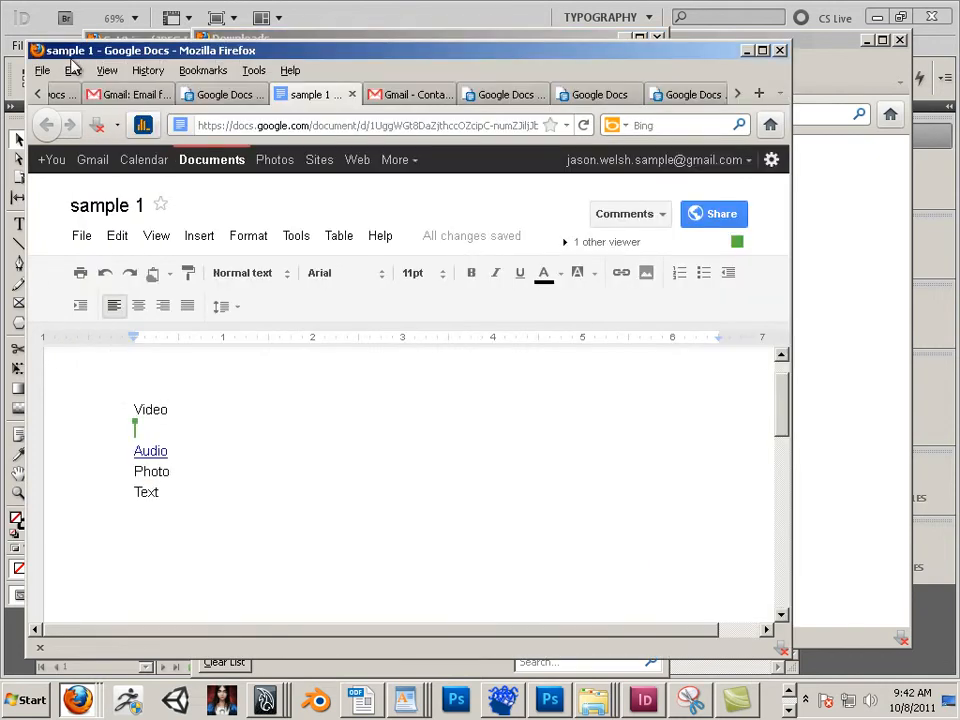
left_click(182, 480)
key("Return")
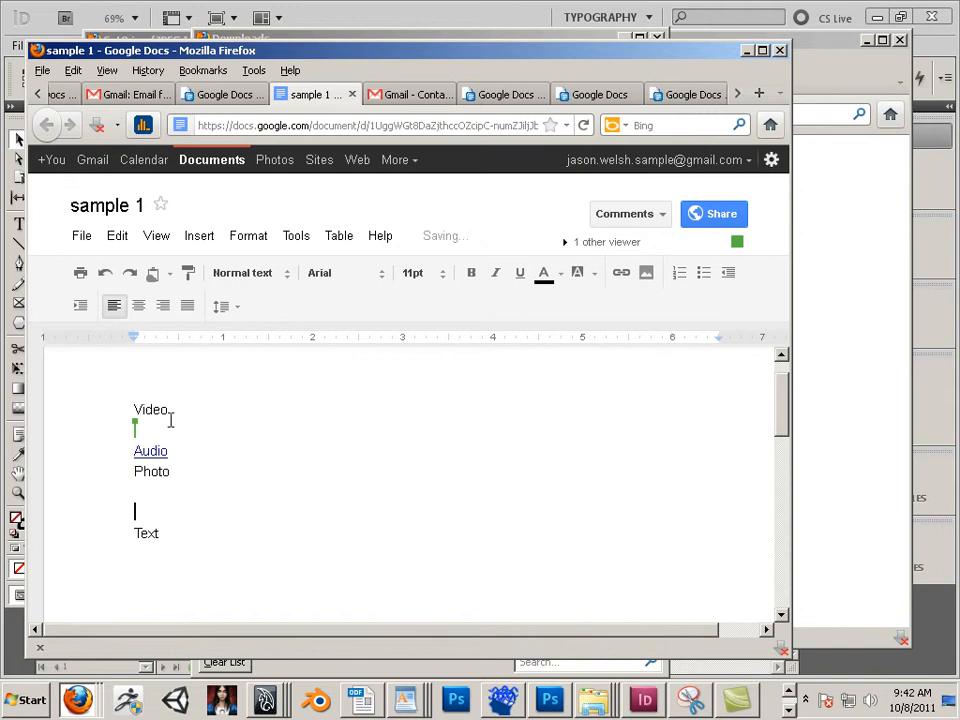
left_click(199, 236)
left_click(256, 180)
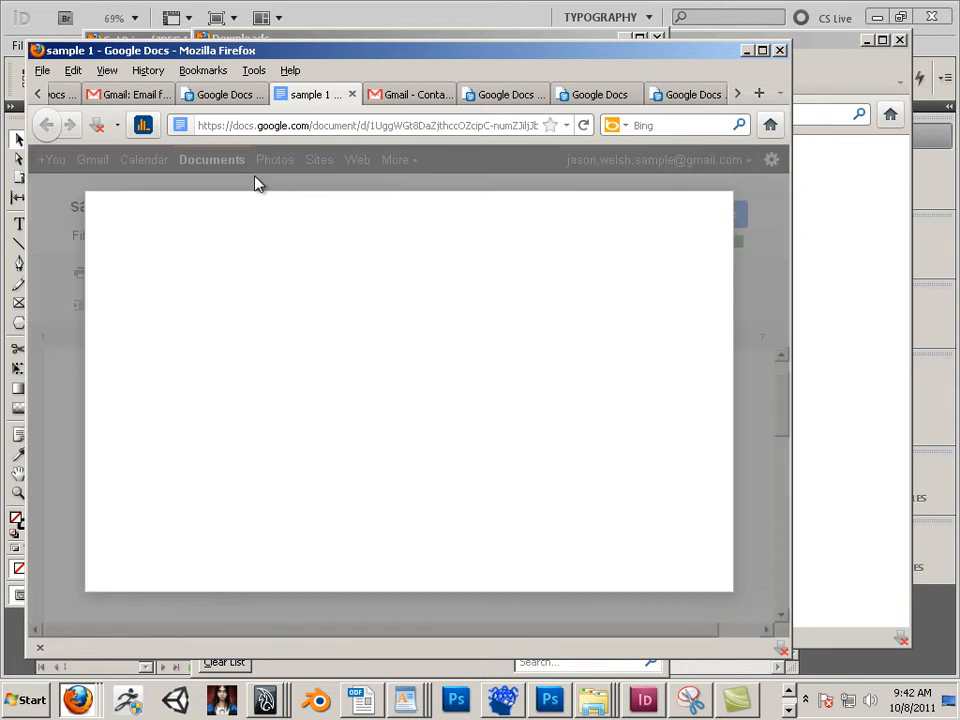
left_click(467, 293)
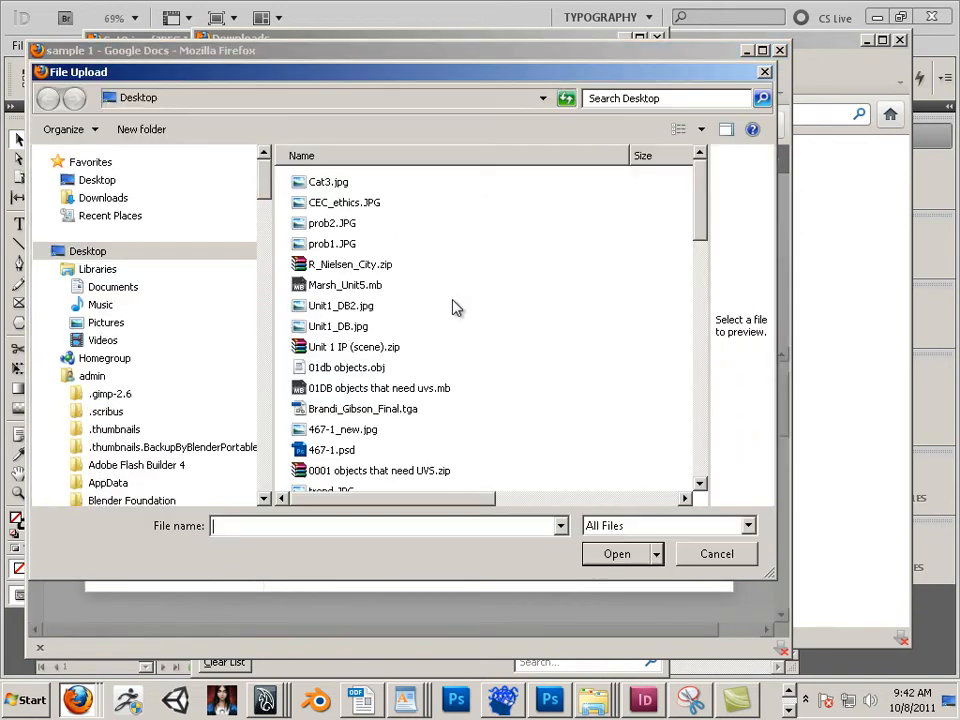
left_click(332, 184)
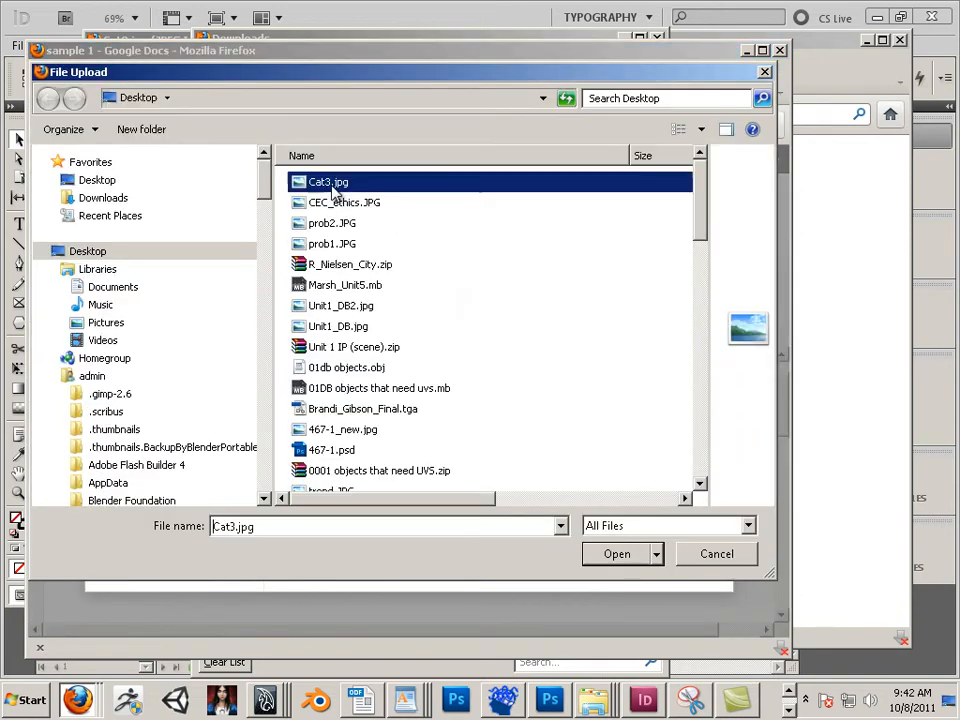
left_click(617, 555)
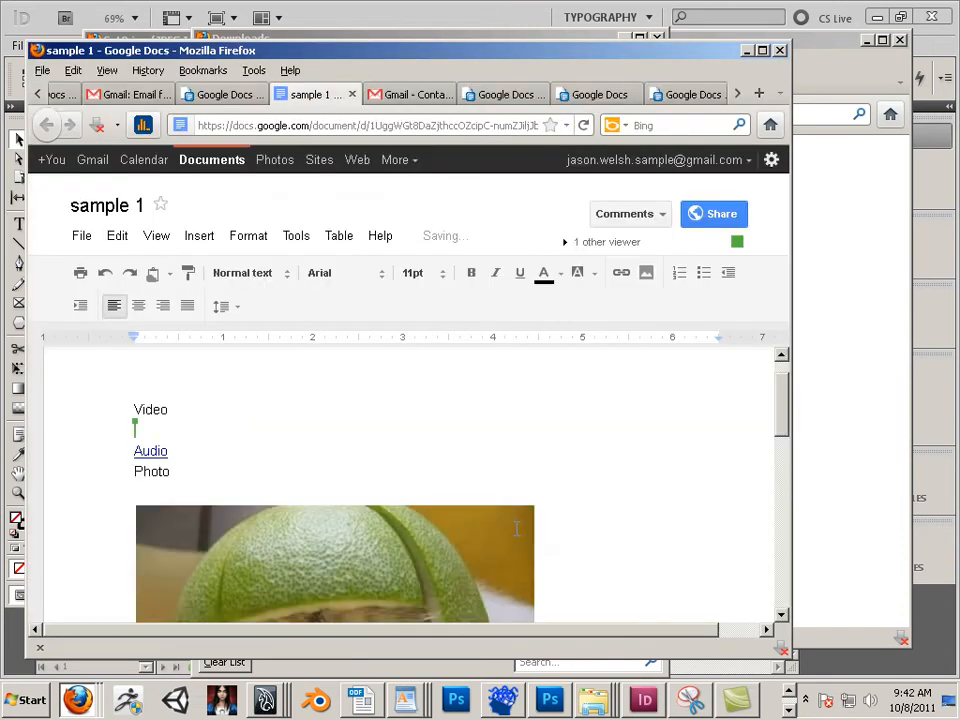
scroll(517, 530, "down", 3)
scroll(503, 523, "down", 1)
scroll(499, 532, "up", 1)
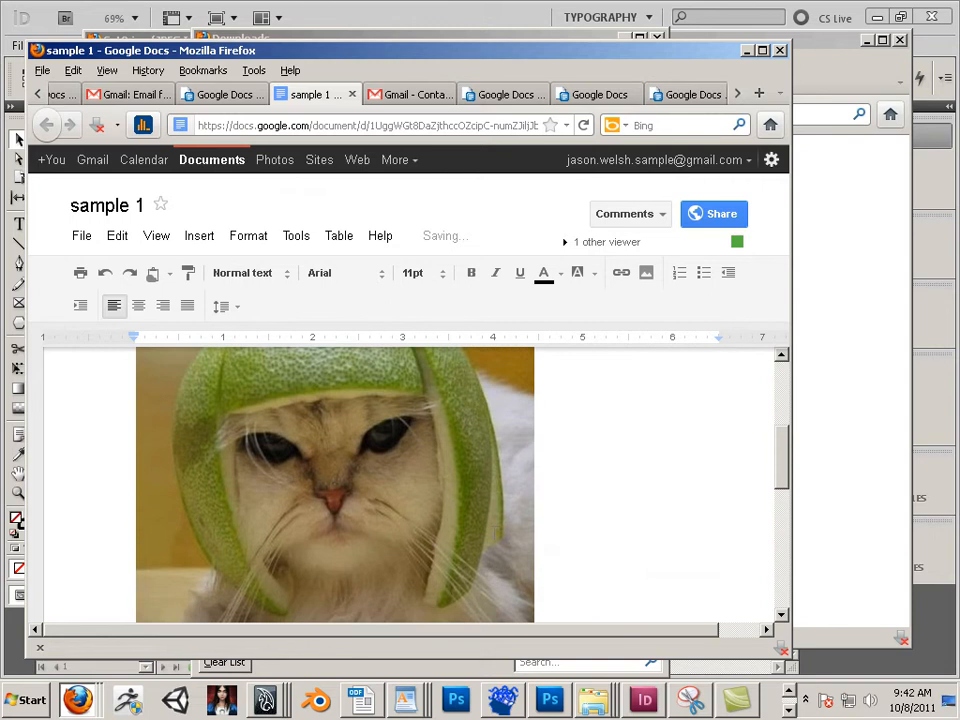
scroll(493, 532, "down", 1)
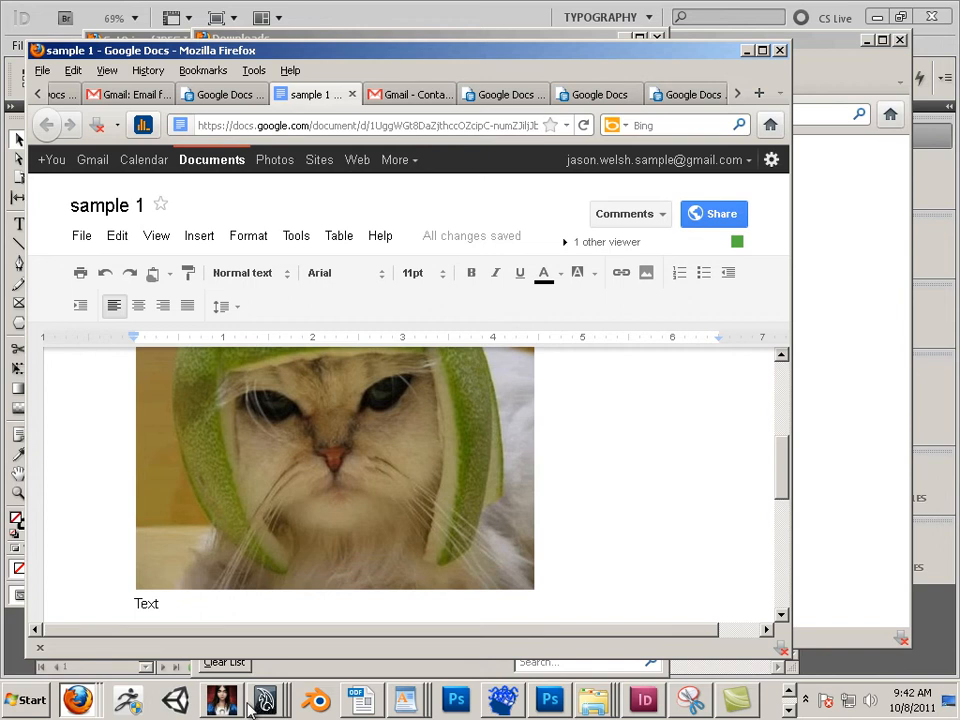
Step: Bring Photoshop forward and launch the Snipping Tool from the Start menu's Accessories
left_click(455, 700)
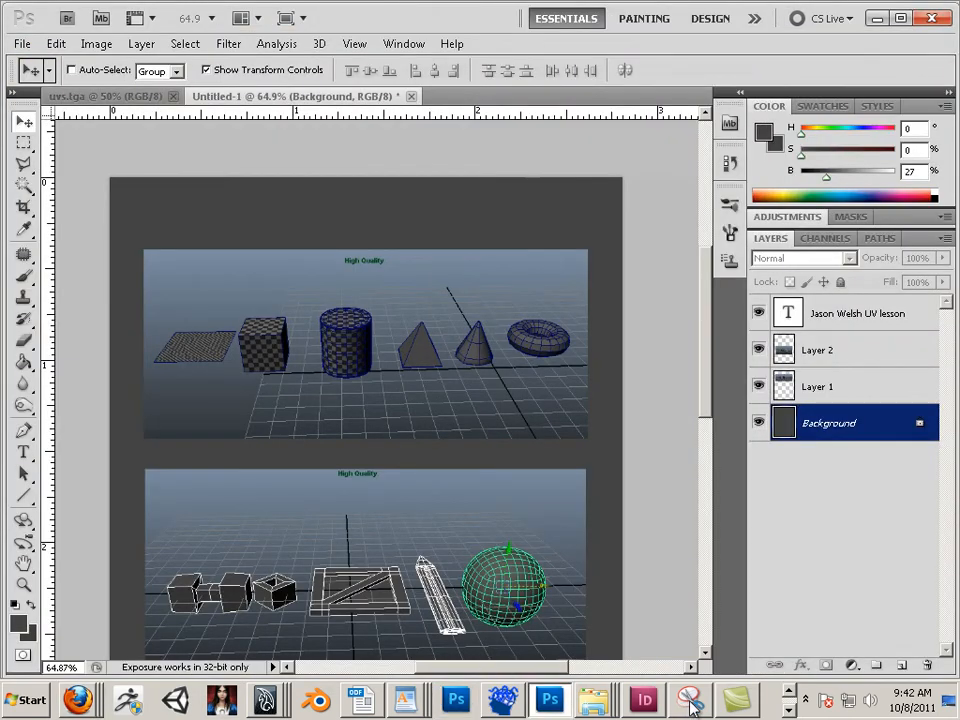
mouse_move(692, 705)
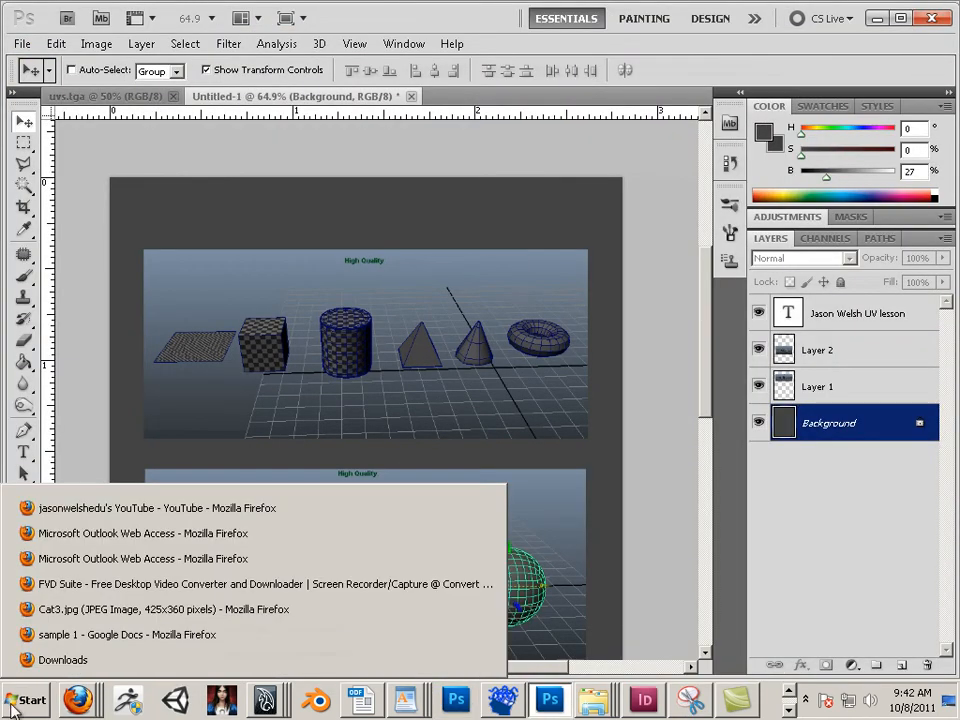
left_click(28, 700)
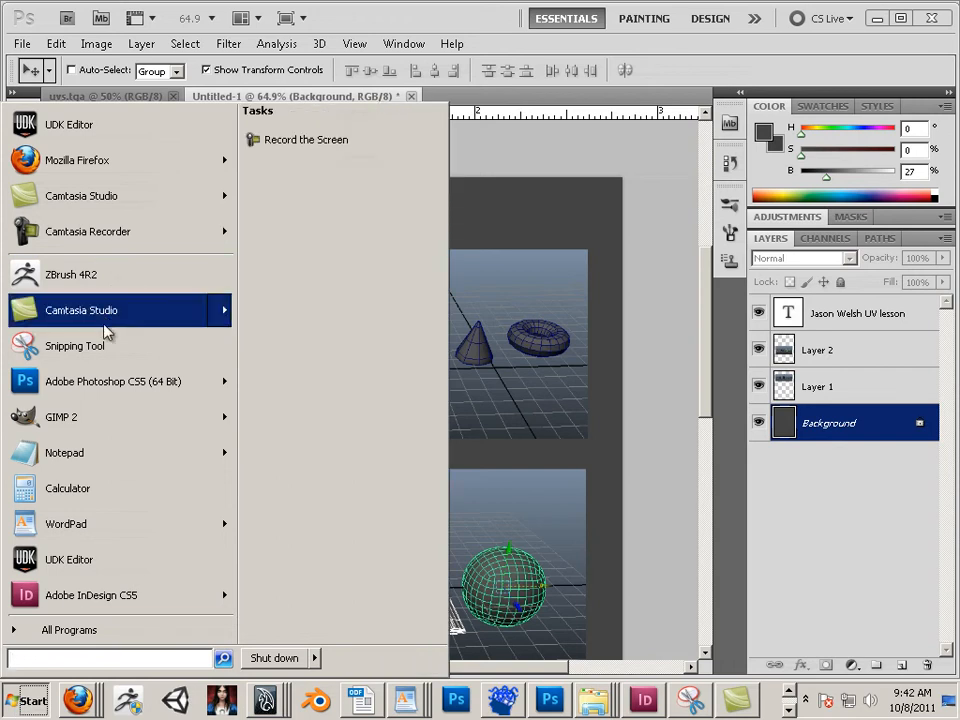
left_click(88, 628)
left_click(88, 199)
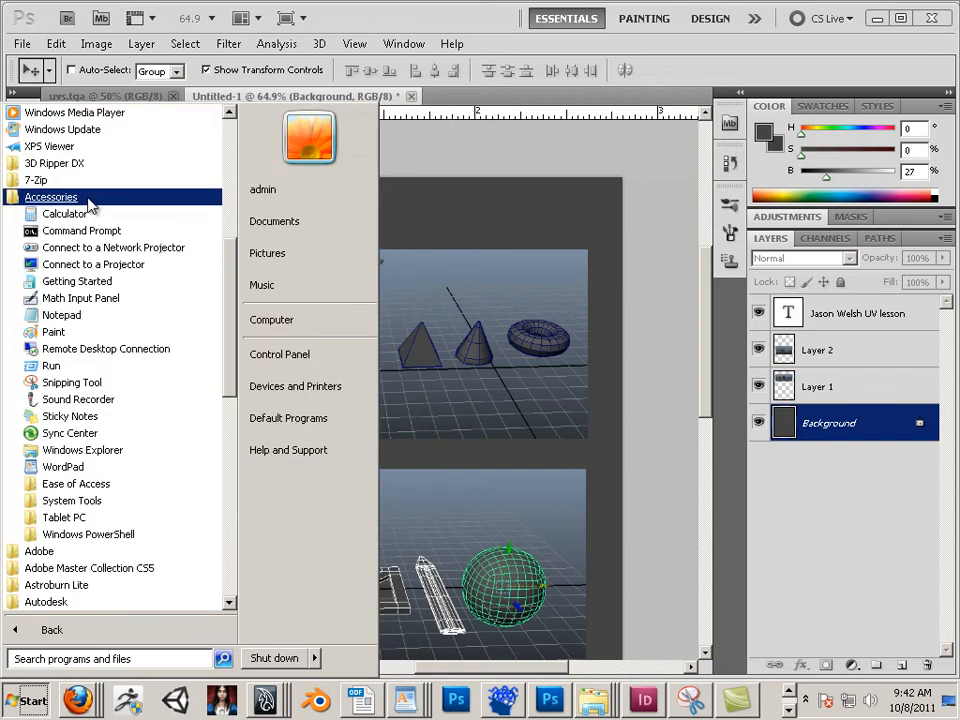
left_click(98, 385)
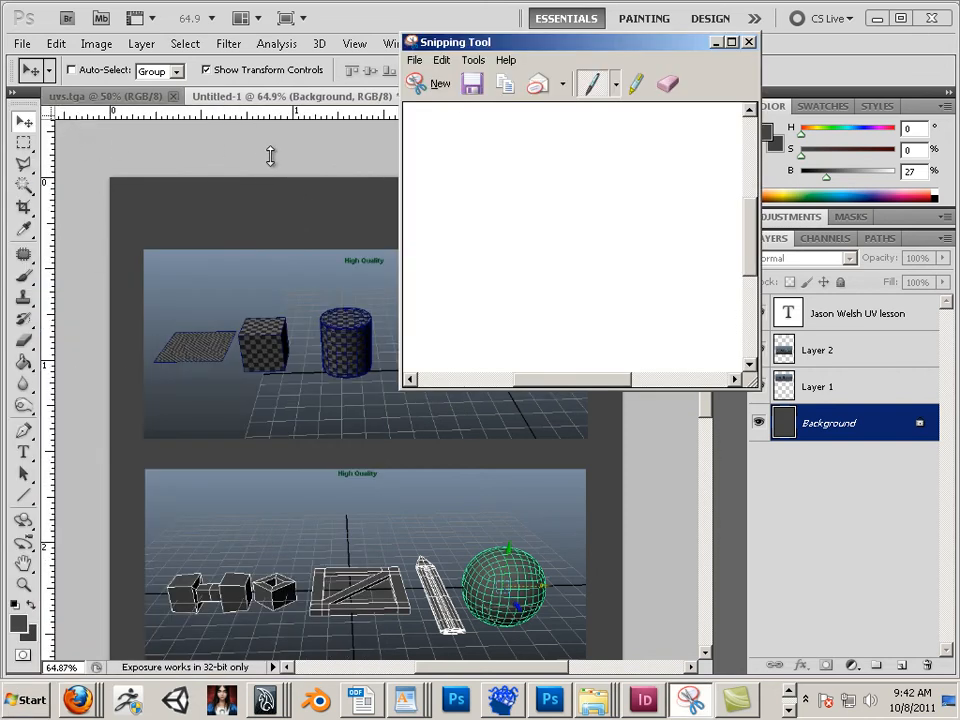
Step: Snip a rectangle around Photoshop's toolbox and copy the snip to the clipboard
left_click(437, 86)
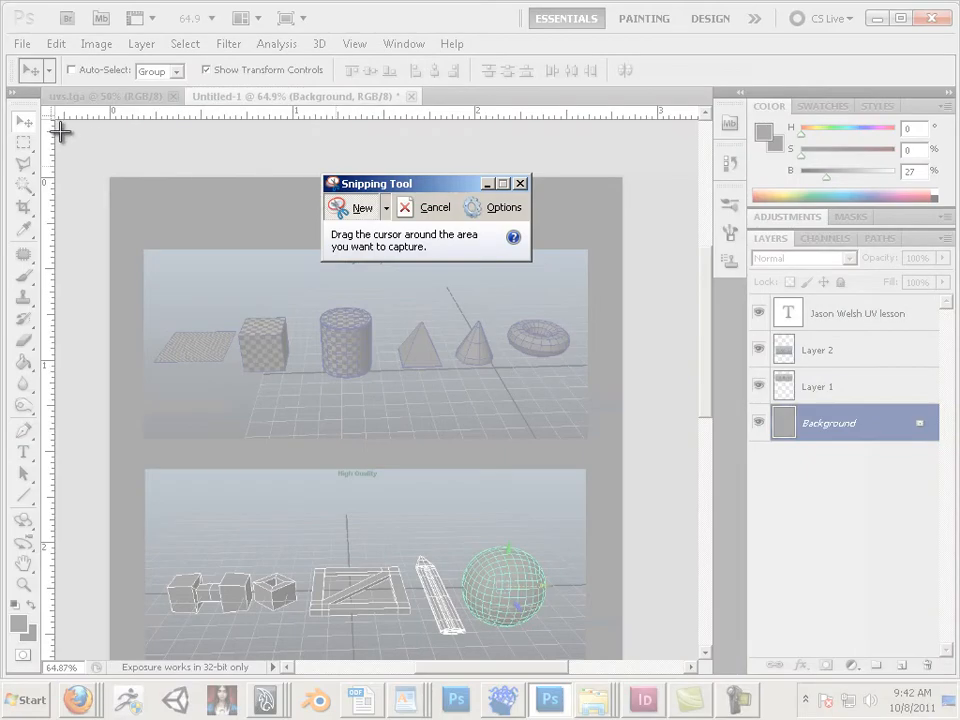
left_click_drag(55, 640, 5, 100)
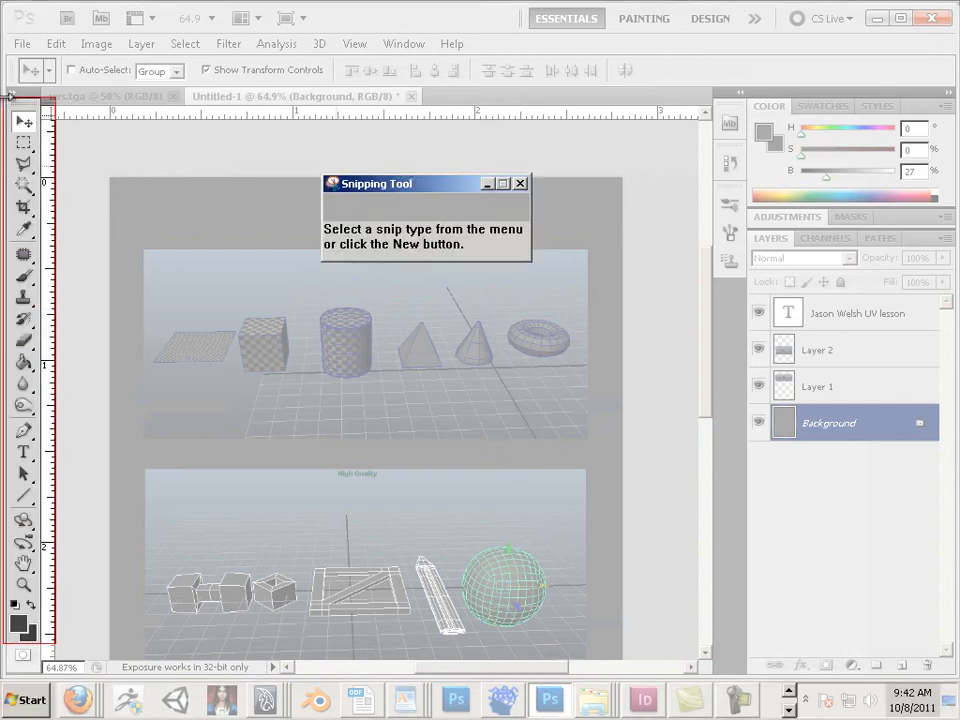
left_click(43, 30)
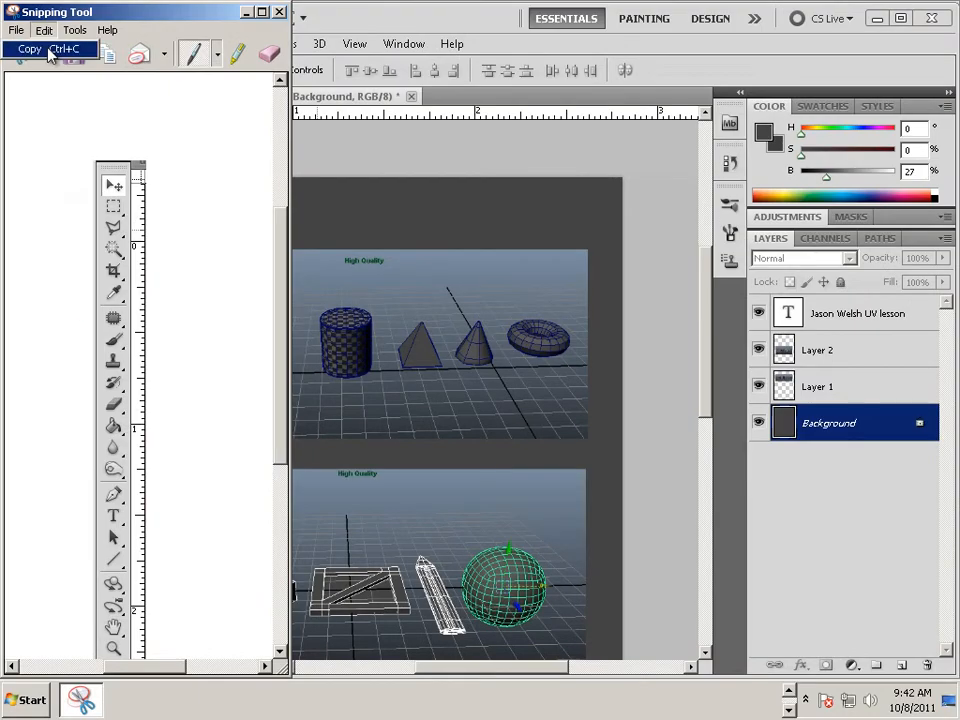
left_click(40, 48)
Step: Return to the sample 1 document and paste the snip on a new line between the cat image and Text
key("alt+Tab")
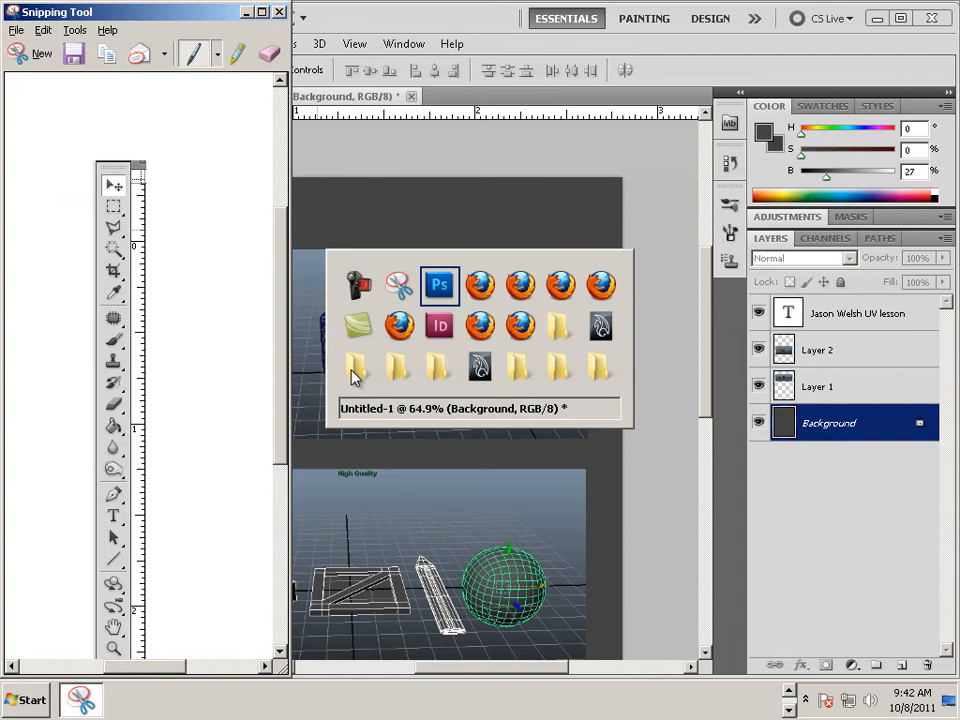
key("alt+Tab")
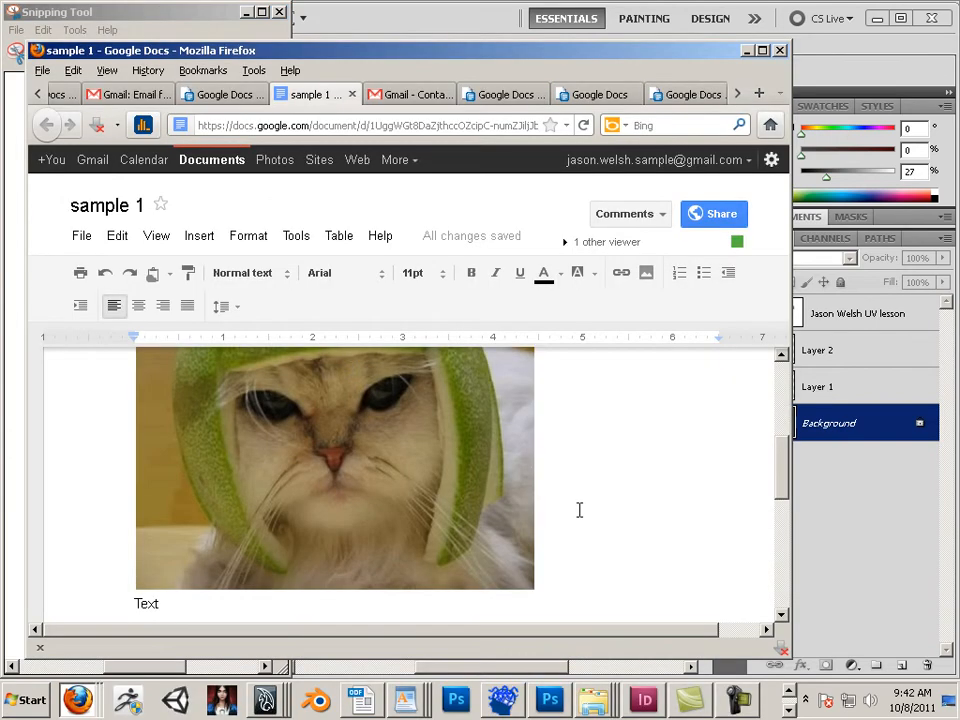
scroll(579, 510, "down", 3)
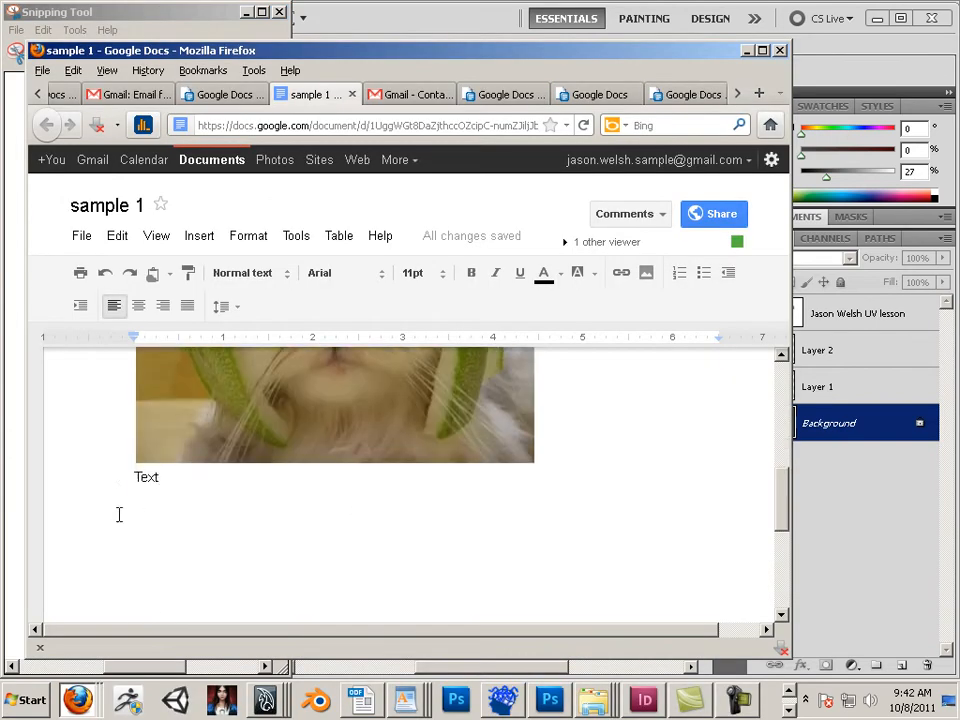
key("Return")
key("Return")
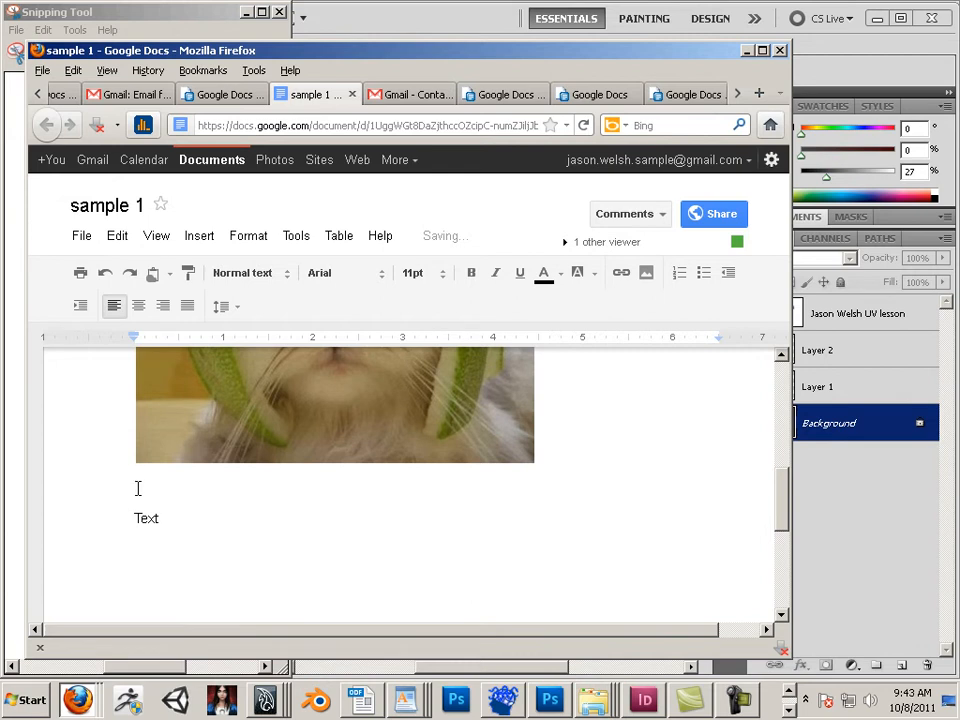
key("ctrl+v")
Step: Scroll through the document to examine the pasted toolbox snip
scroll(189, 508, "down", 3)
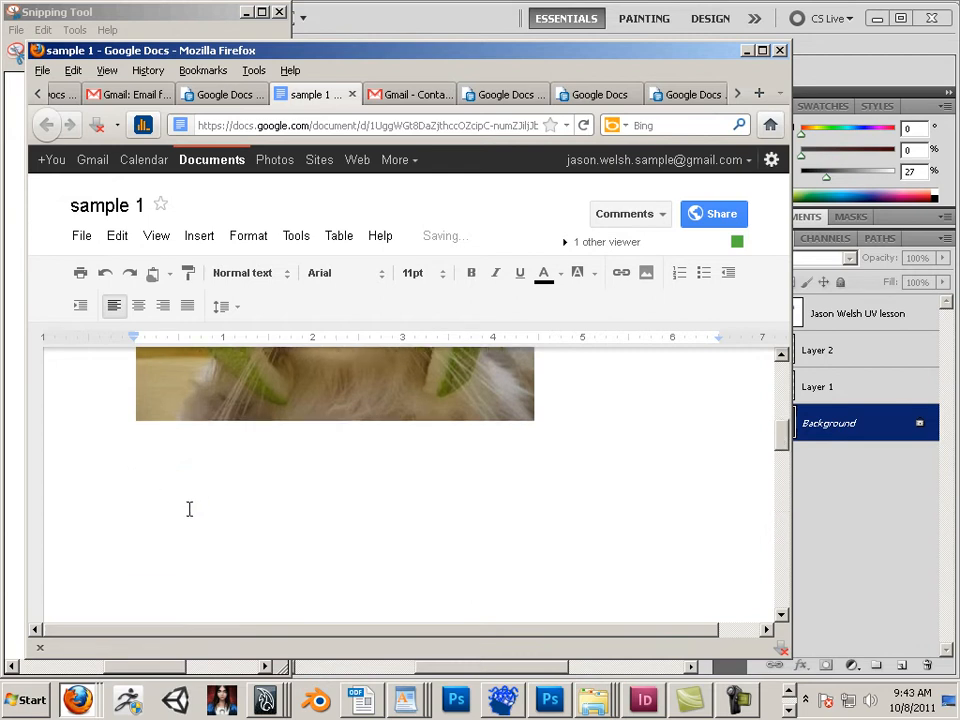
scroll(184, 511, "down", 2)
scroll(183, 511, "up", 4)
scroll(182, 512, "down", 3)
scroll(182, 512, "up", 6)
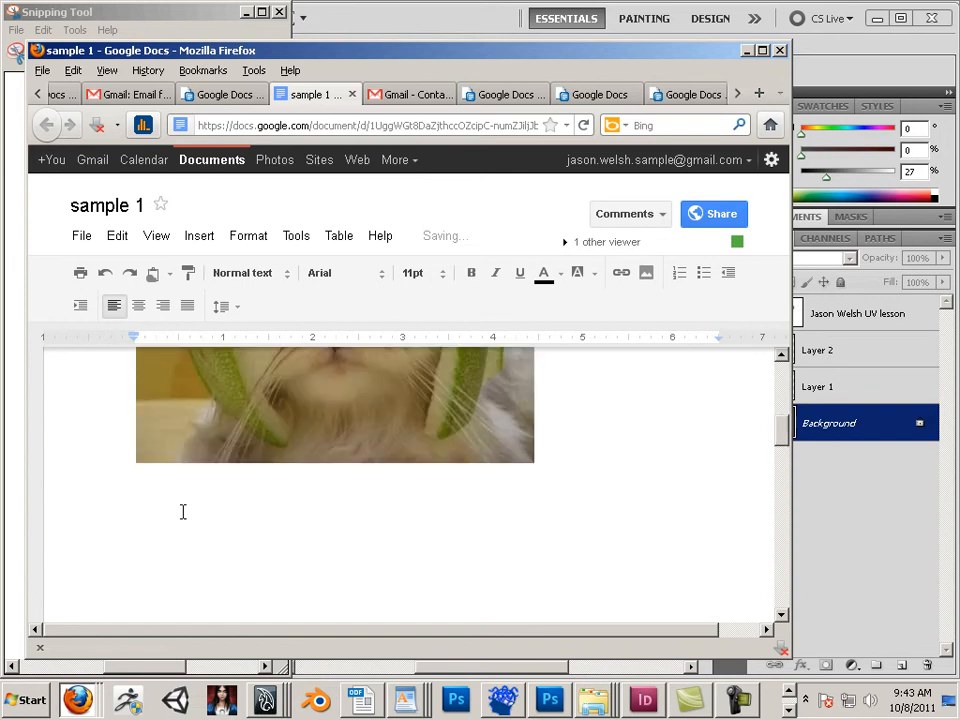
scroll(181, 513, "down", 6)
scroll(181, 513, "down", 5)
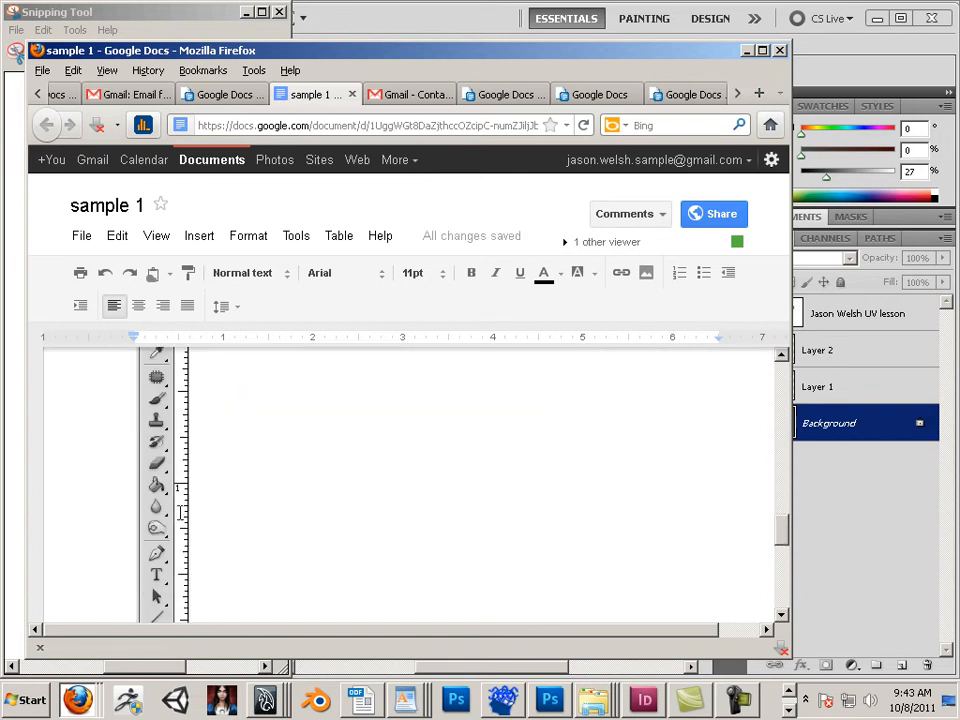
scroll(163, 533, "down", 5)
scroll(162, 532, "up", 1)
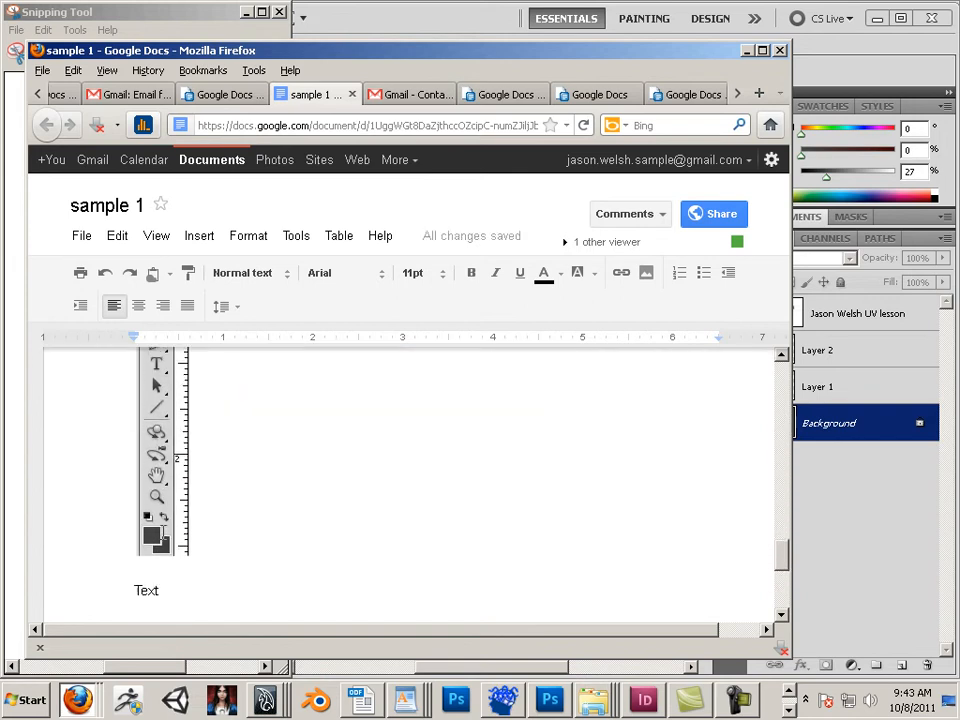
scroll(163, 532, "down", 1)
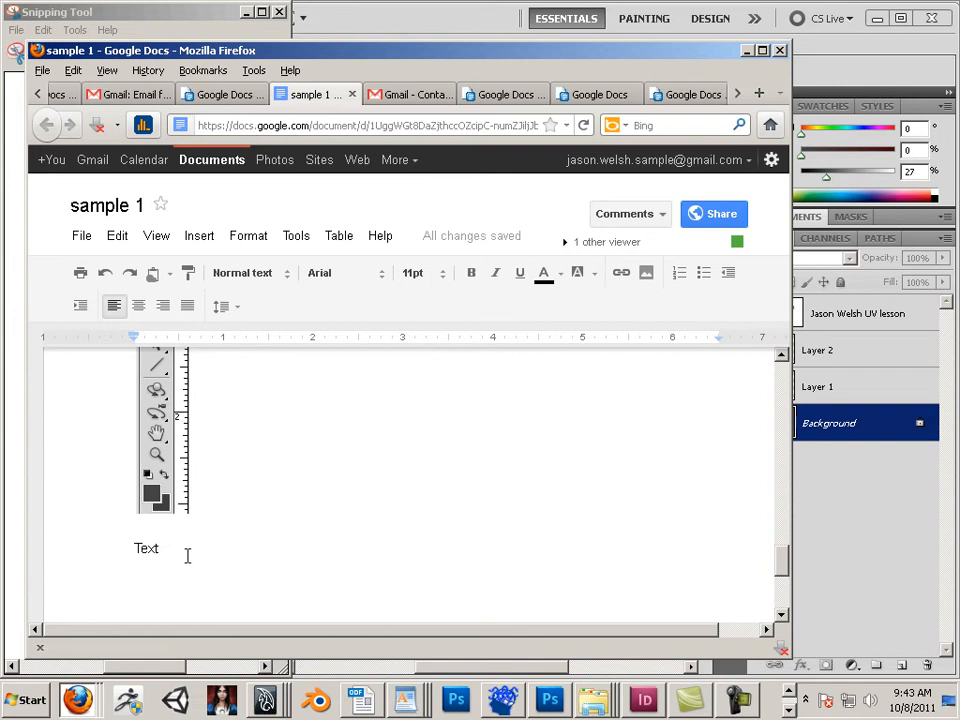
left_click_drag(187, 556, 120, 548)
left_click(82, 236)
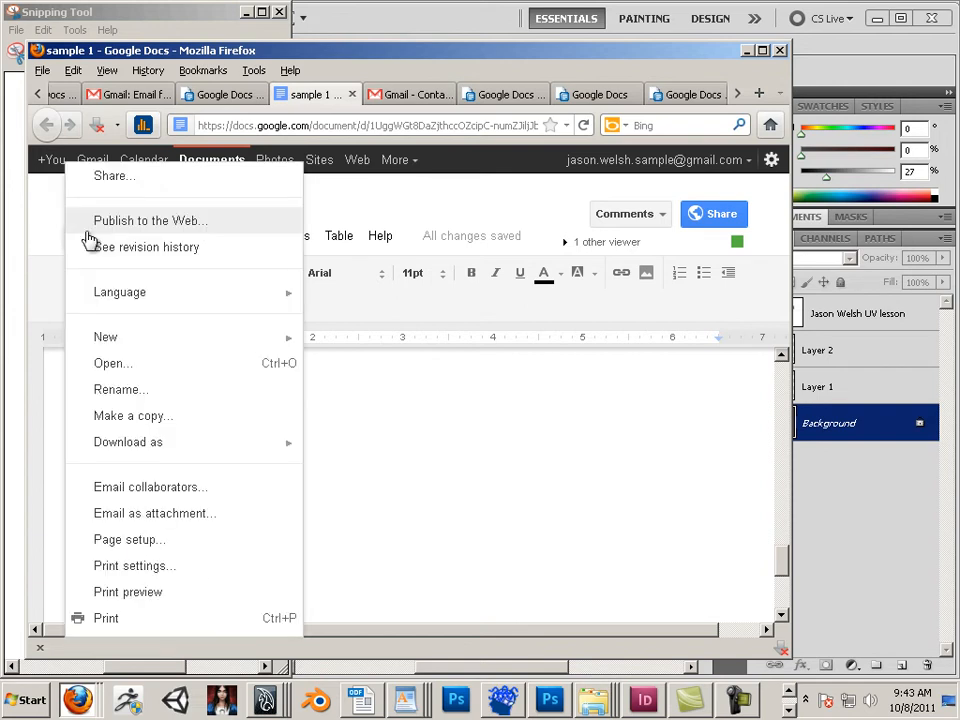
mouse_move(208, 238)
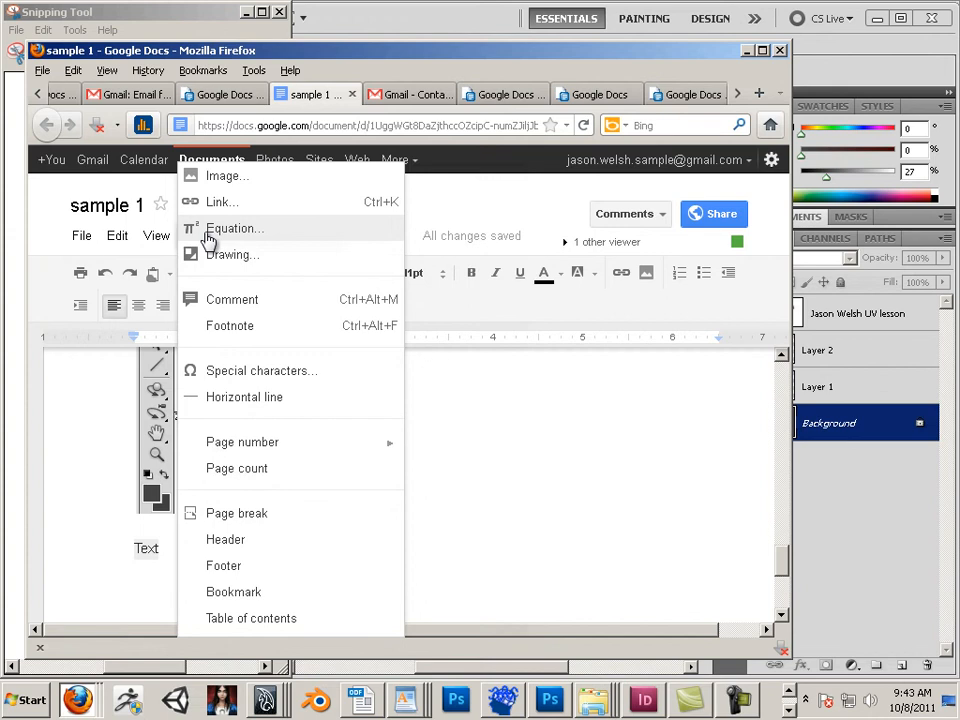
left_click(469, 426)
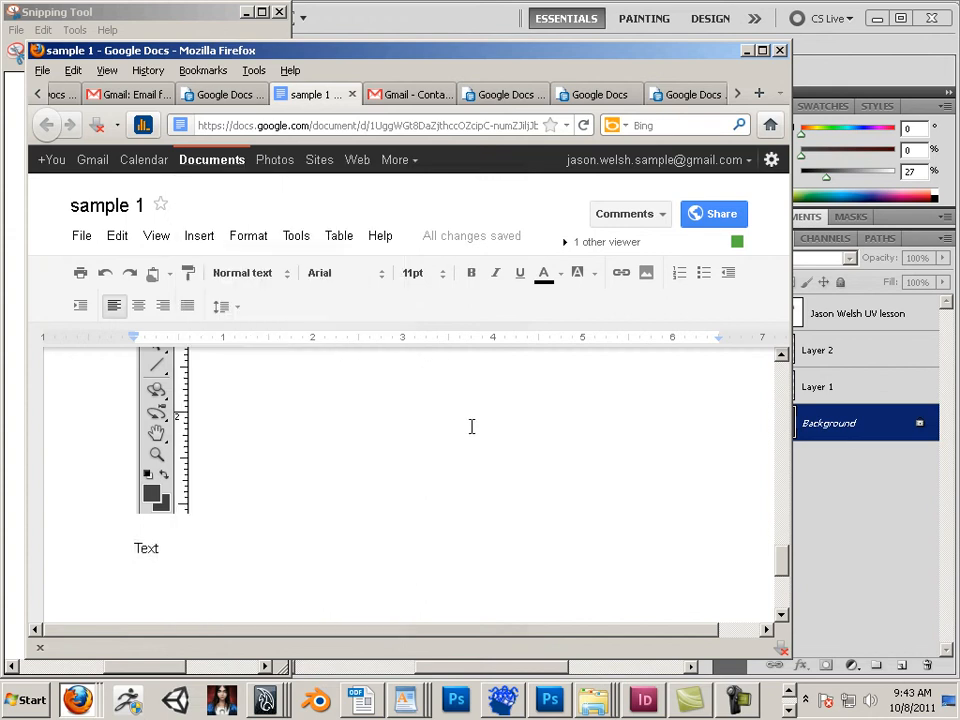
Step: Go to the Docs home list, open the sample 2 spreadsheet and copy its address
left_click(47, 208)
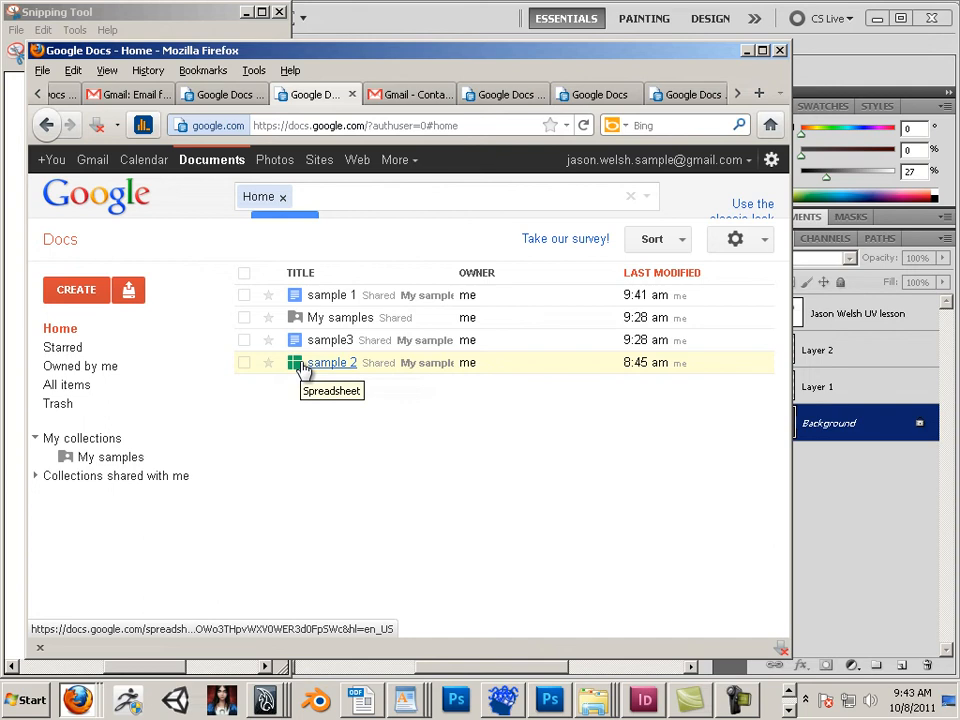
left_click(298, 364)
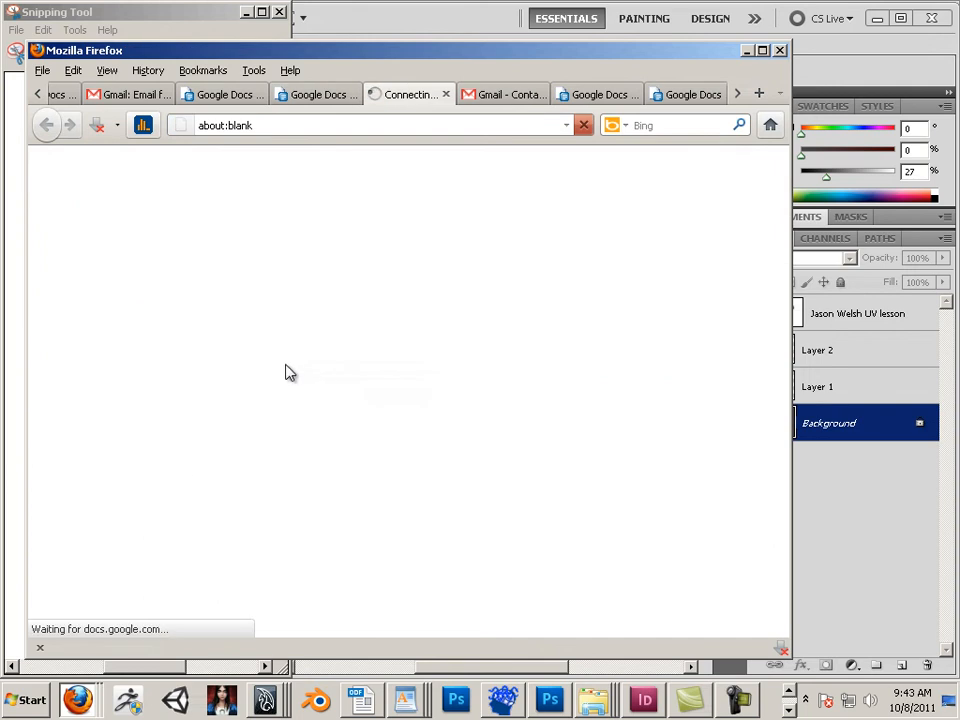
left_click(349, 130)
right_click(349, 130)
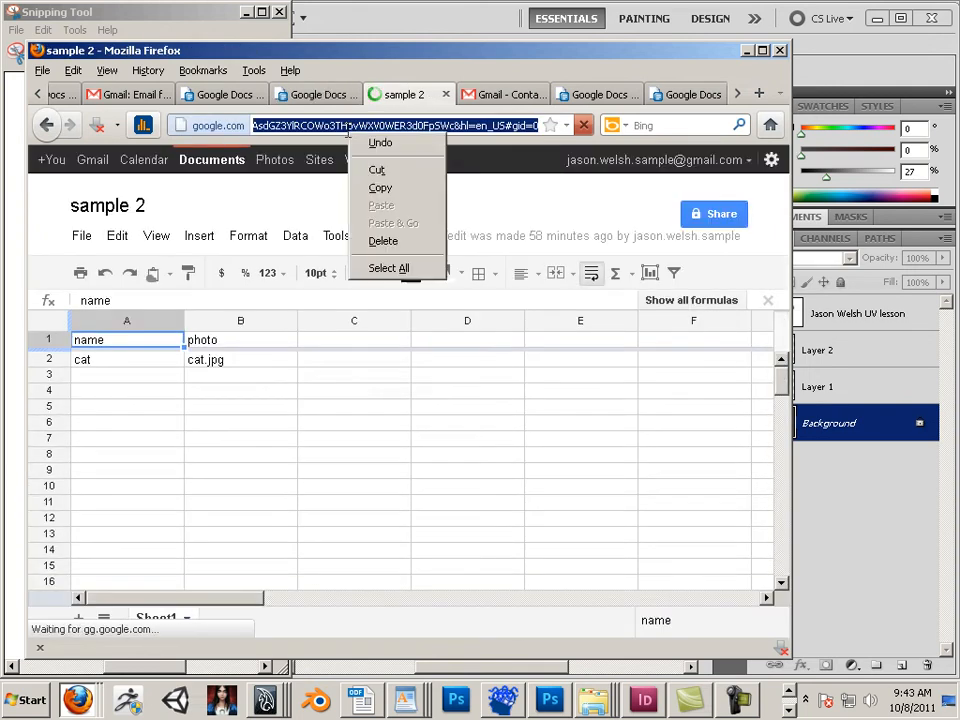
left_click(378, 189)
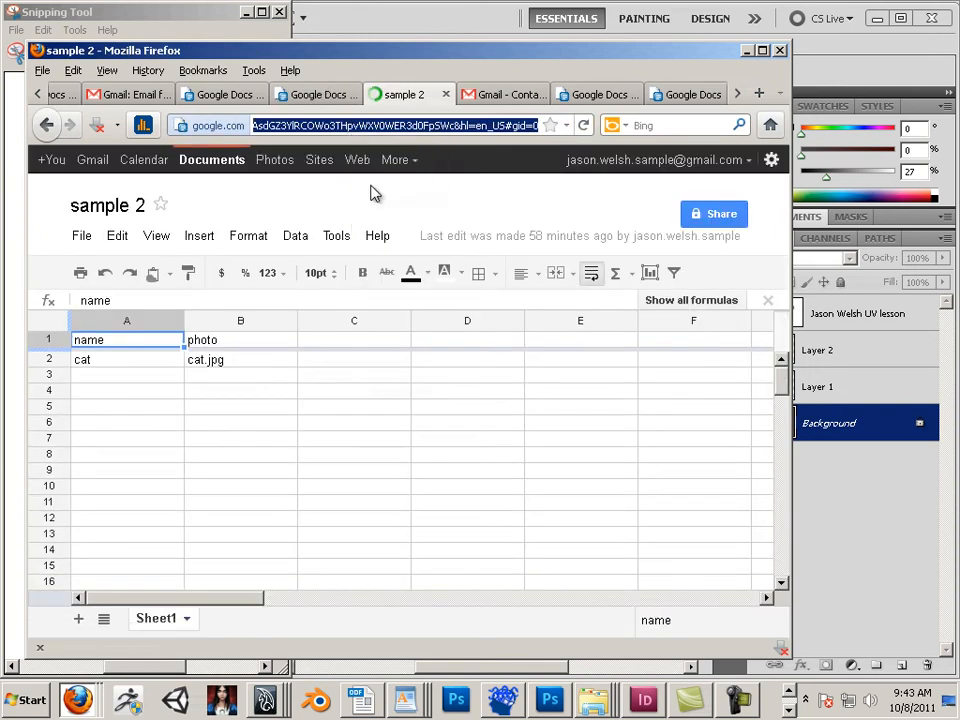
Step: Change the spreadsheet's sharing visibility to Public on the web and save it
left_click(714, 218)
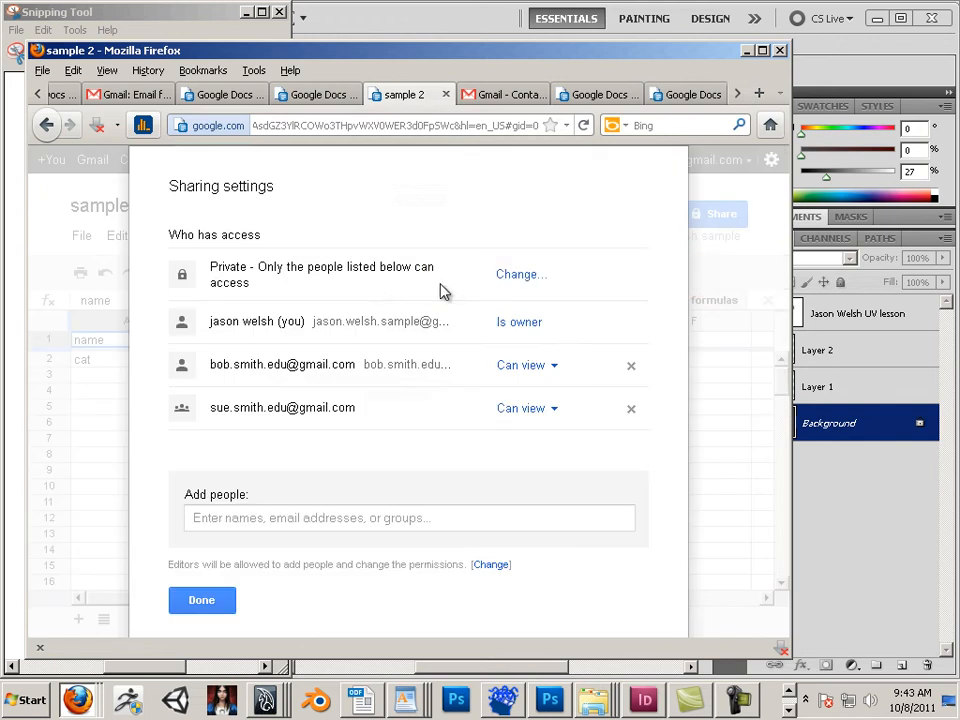
left_click(516, 279)
left_click(206, 336)
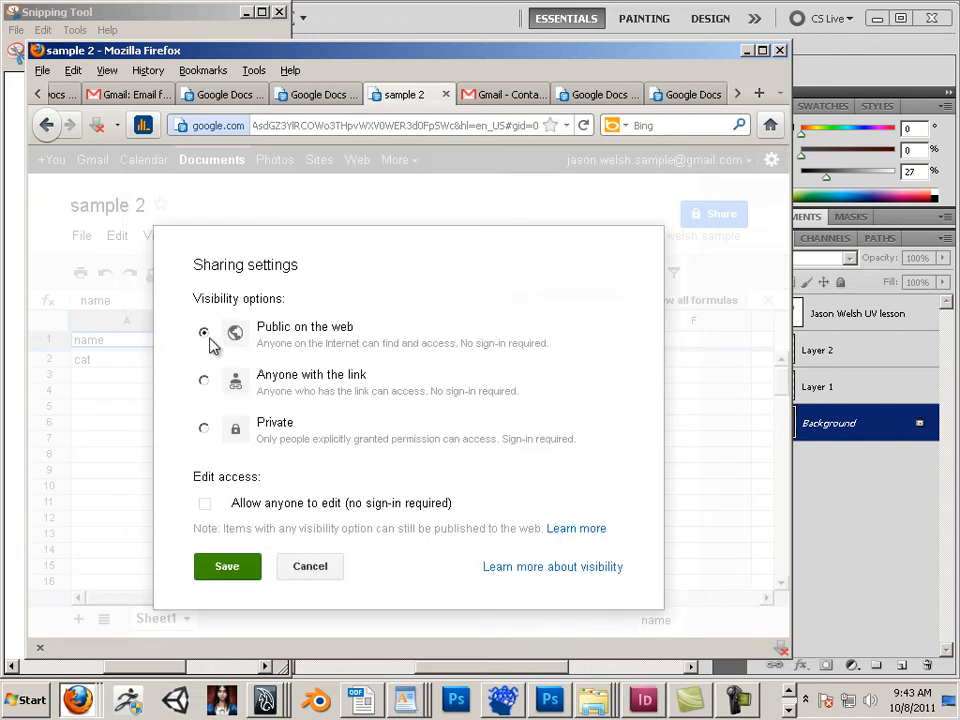
left_click(238, 567)
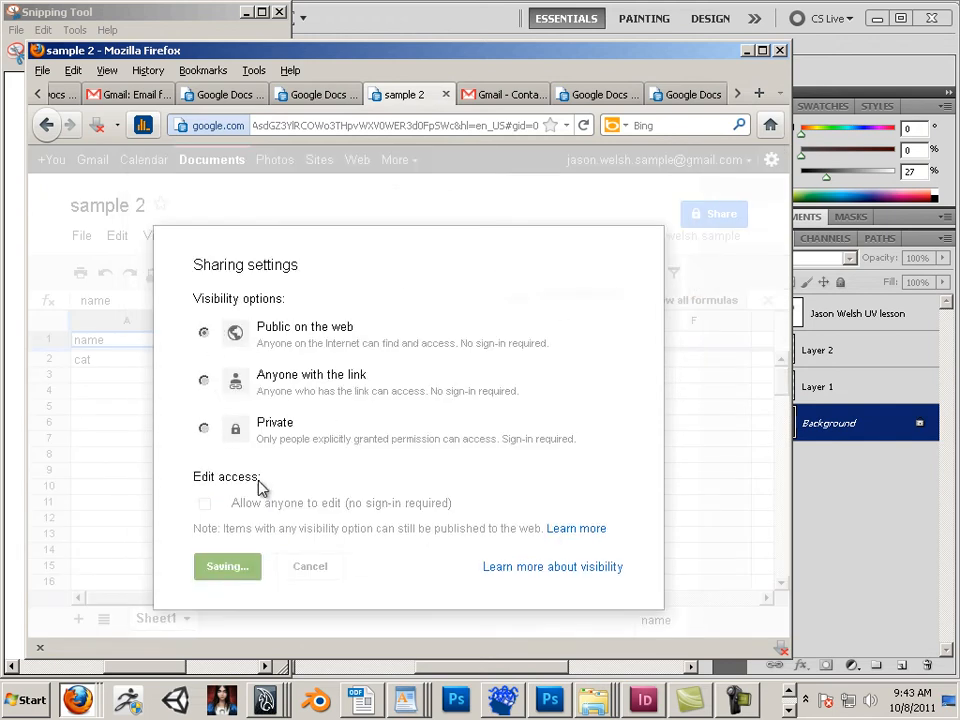
scroll(348, 560, "down", 1)
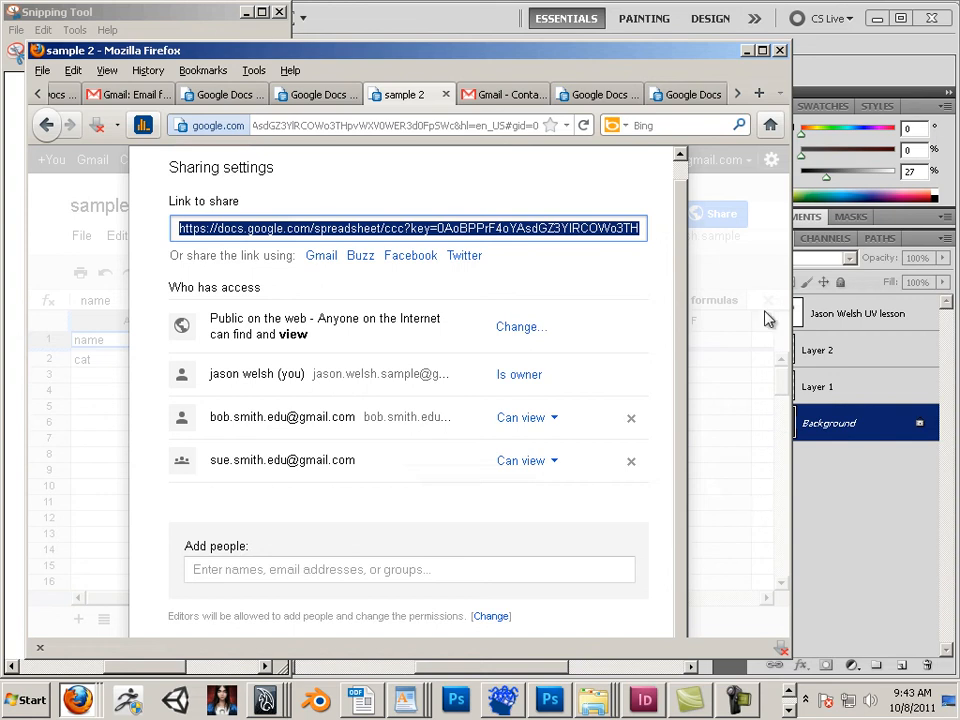
Step: Return to the sample 1 document and link the word Text to the copied sample 2 spreadsheet address
left_click(322, 96)
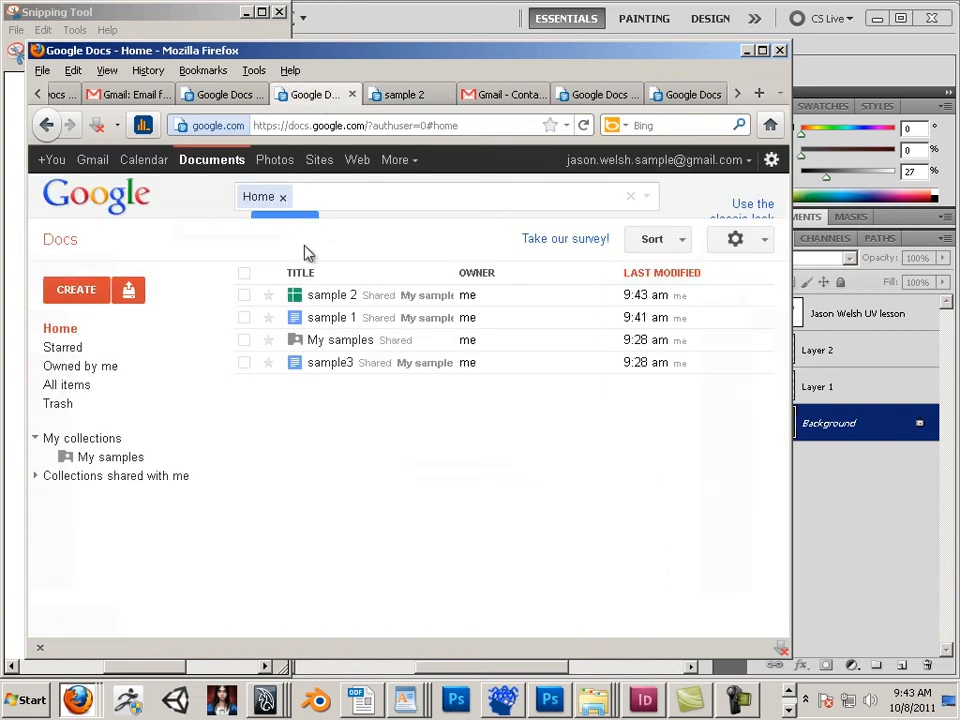
left_click(327, 318)
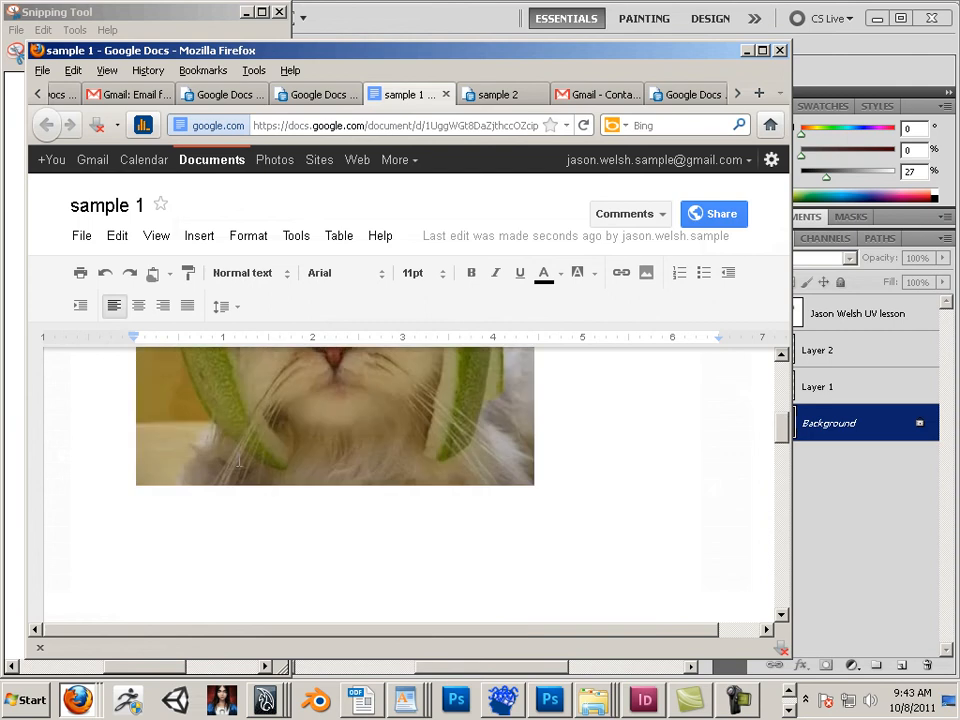
scroll(229, 465, "down", 10)
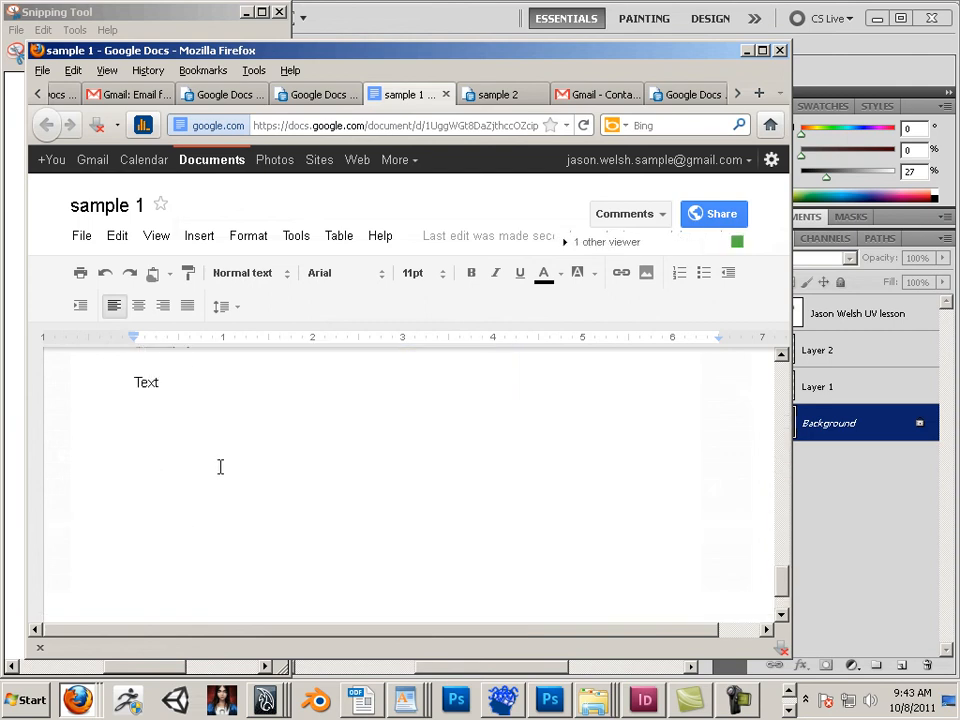
left_click_drag(200, 446, 122, 431)
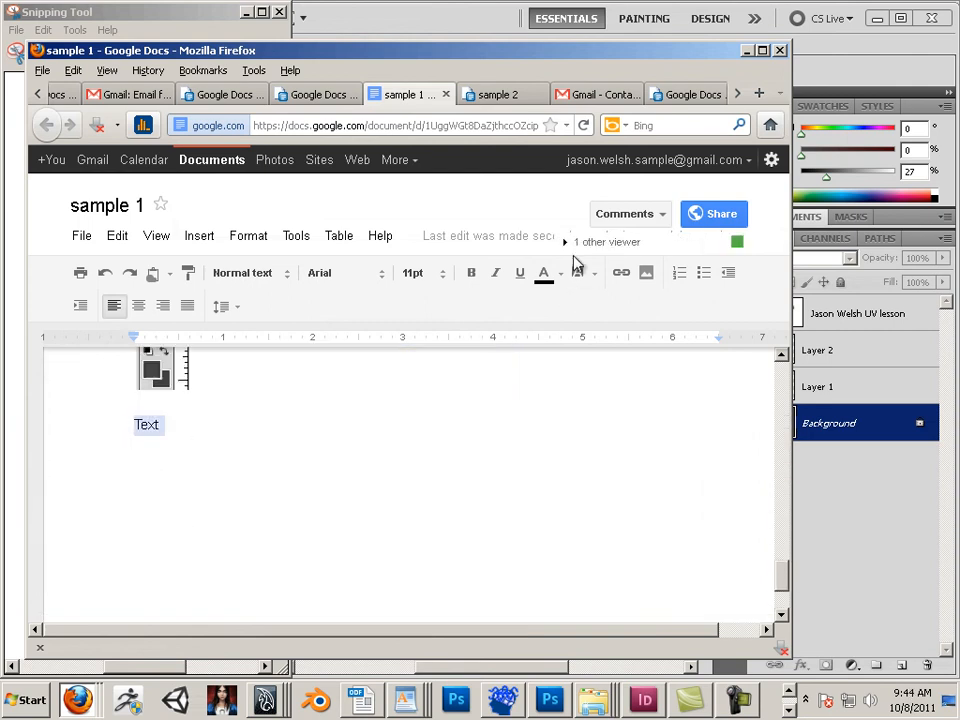
left_click(623, 276)
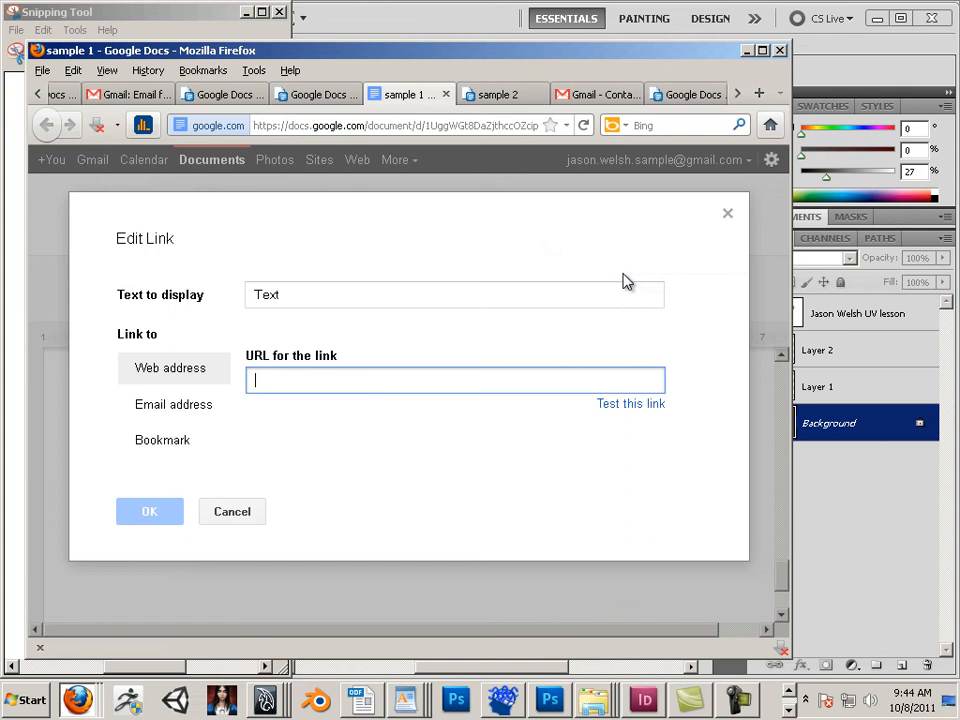
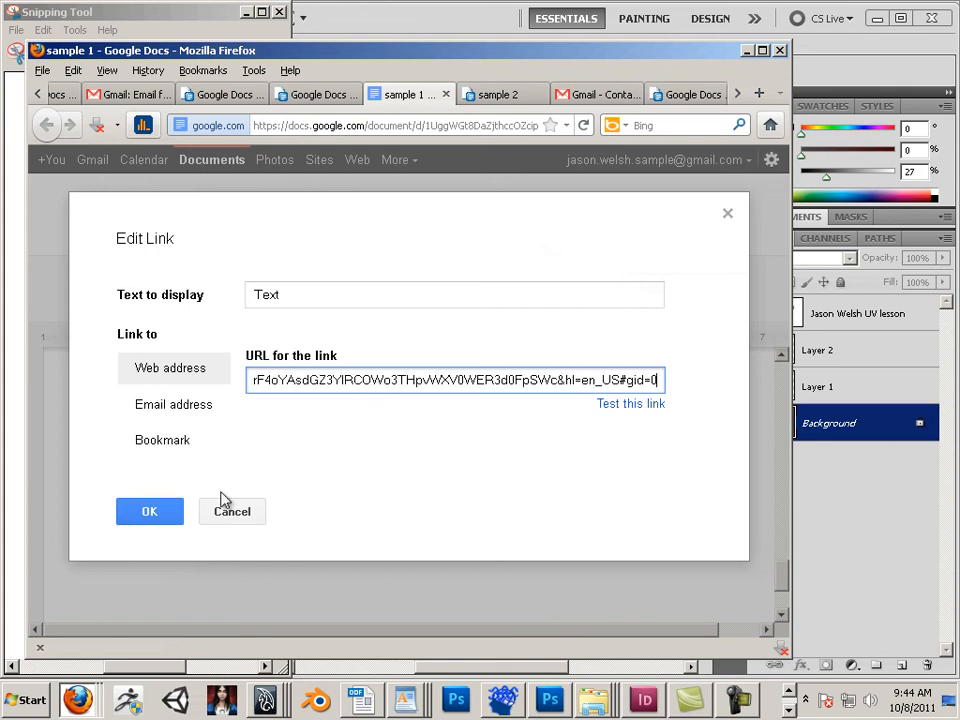
left_click(162, 511)
left_click(208, 467)
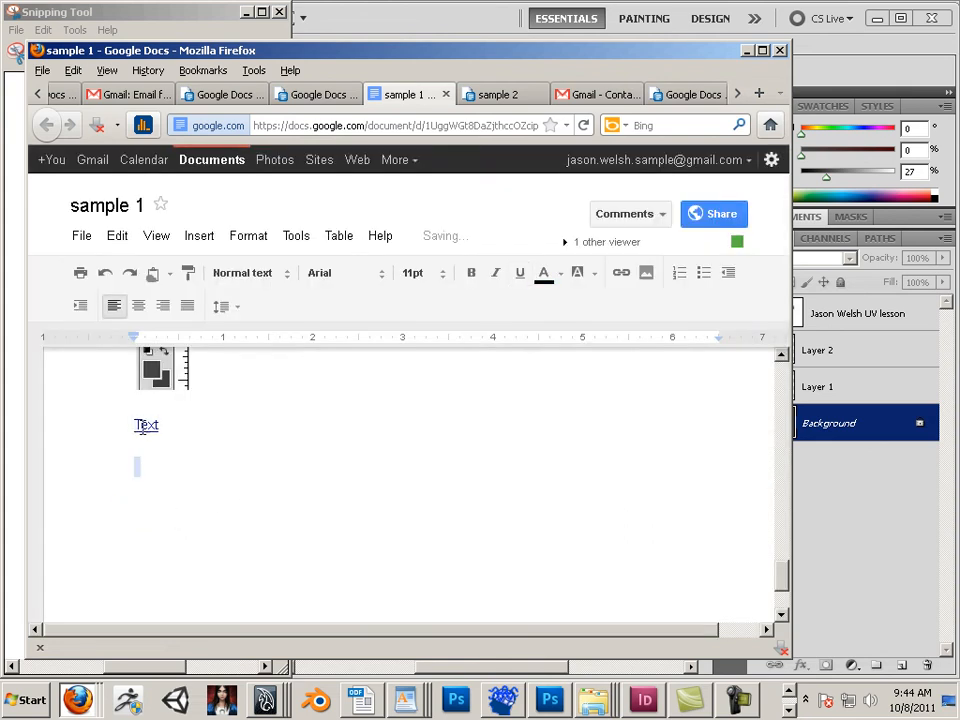
Step: Scroll through the document to review the entries and their links, from Video and Audio down to Text
left_click(199, 236)
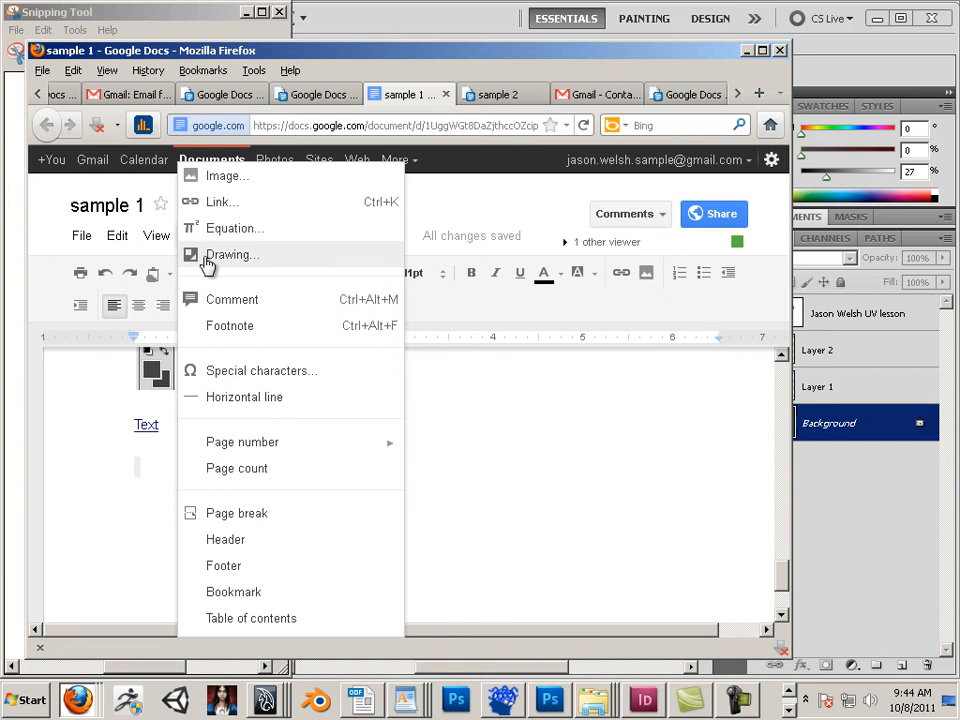
left_click(461, 491)
scroll(456, 491, "down", 10)
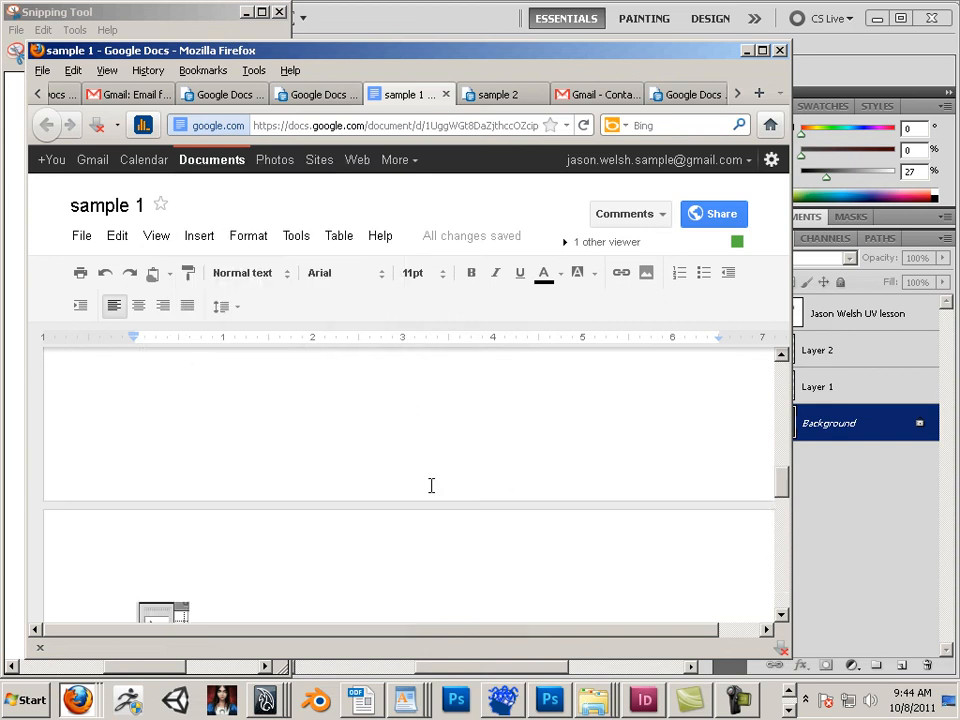
scroll(410, 479, "up", 5)
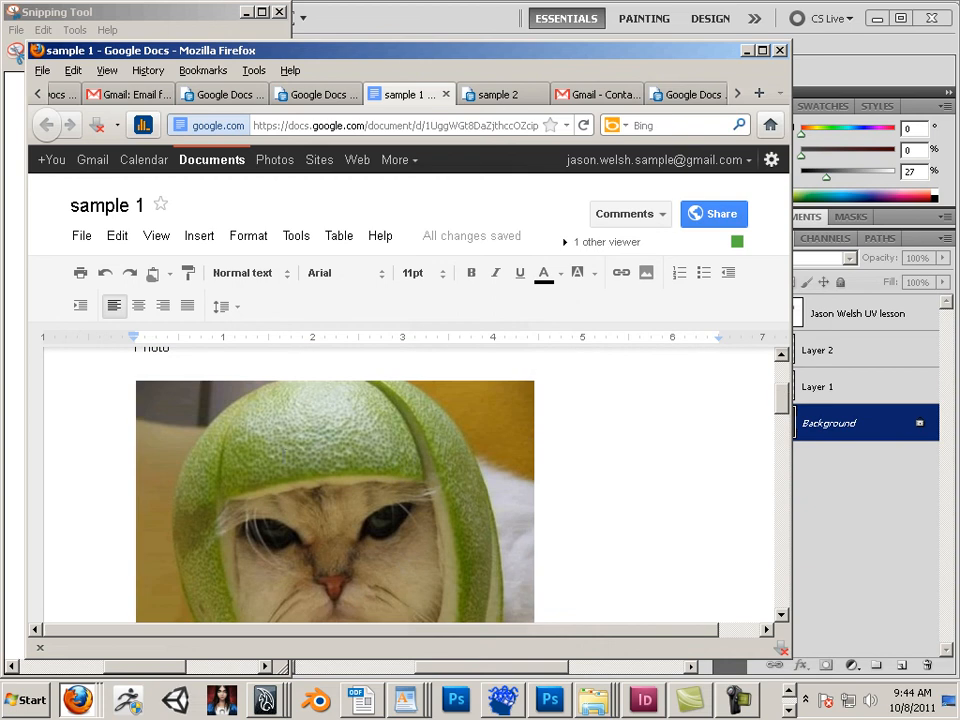
scroll(284, 457, "up", 3)
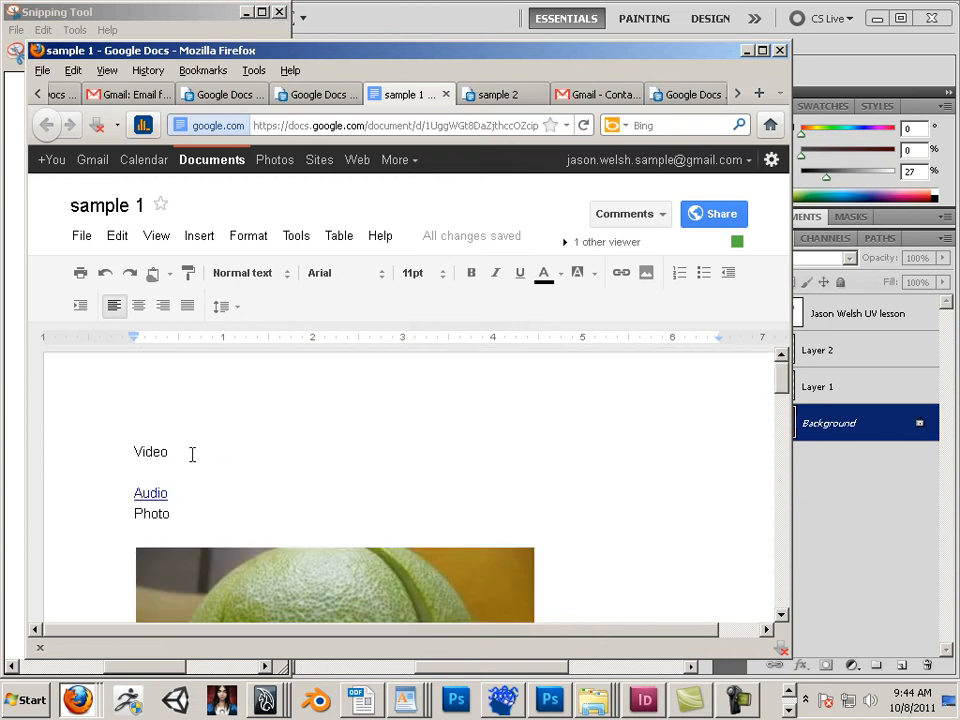
left_click_drag(192, 454, 127, 452)
left_click_drag(185, 497, 100, 497)
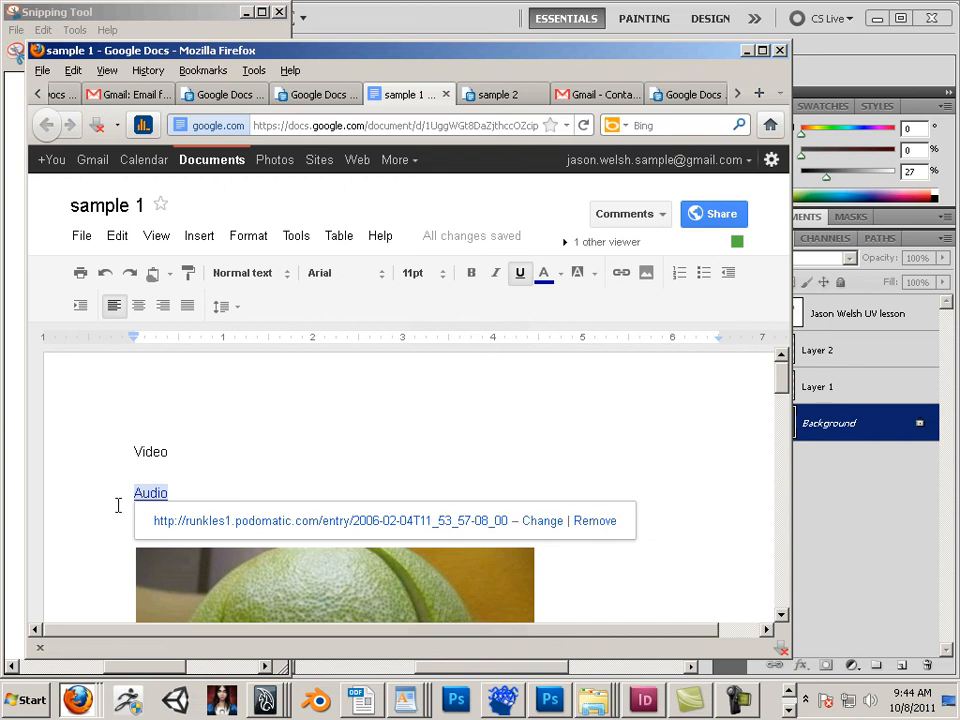
scroll(220, 495, "down", 10)
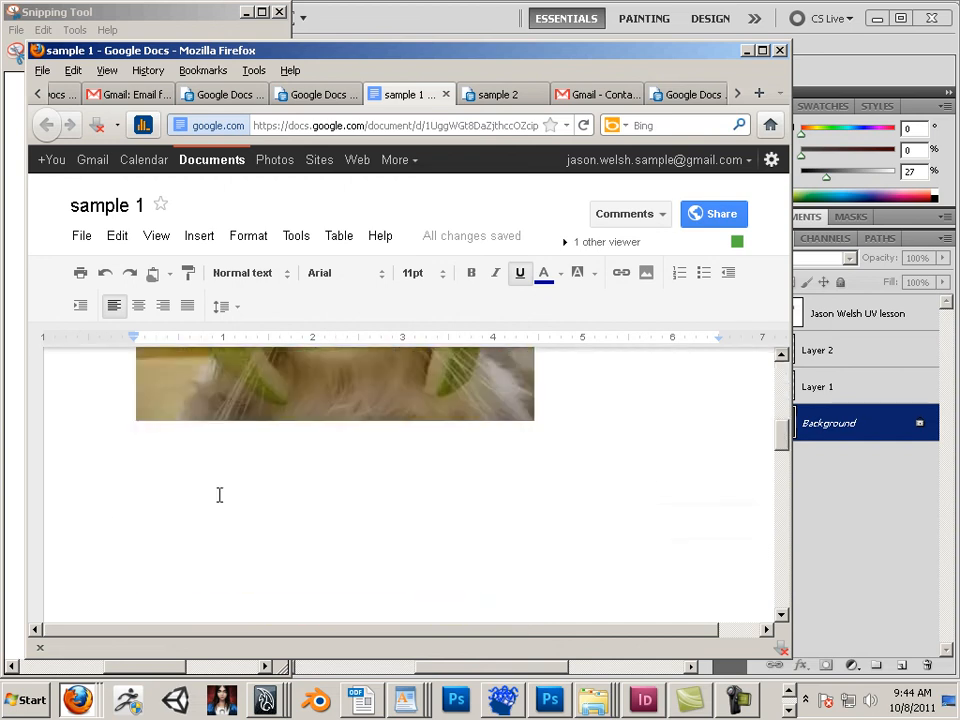
scroll(178, 484, "down", 4)
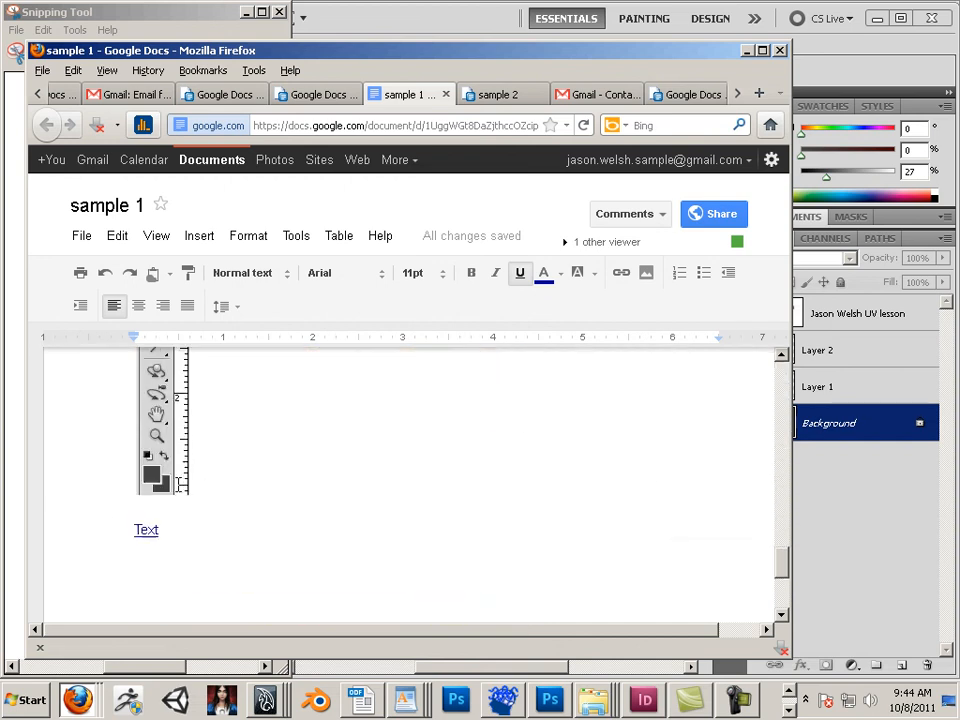
scroll(178, 509, "down", 1)
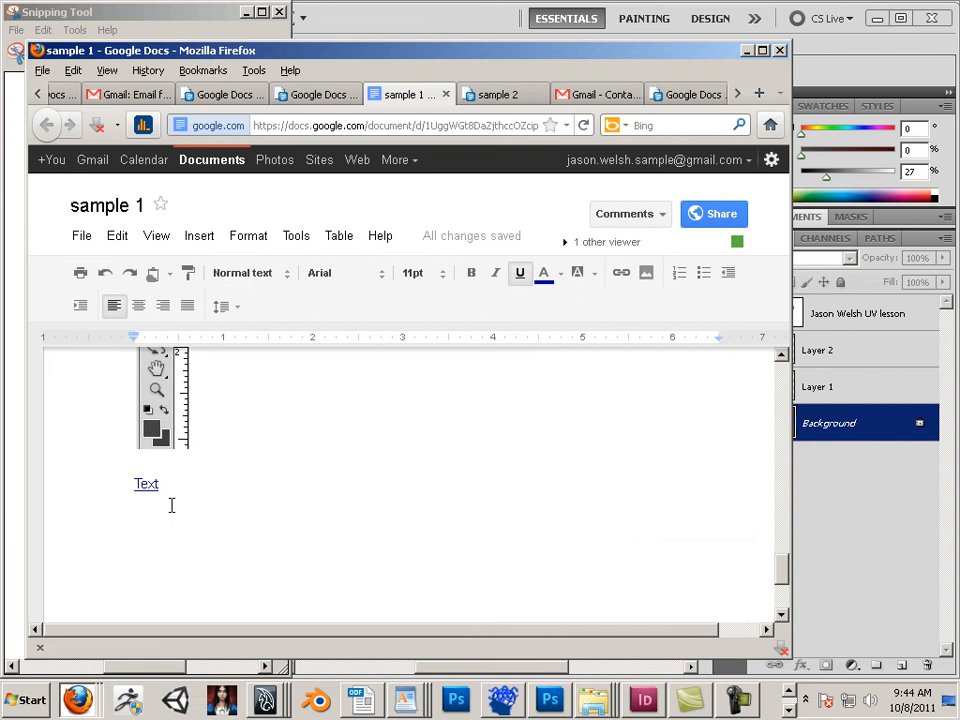